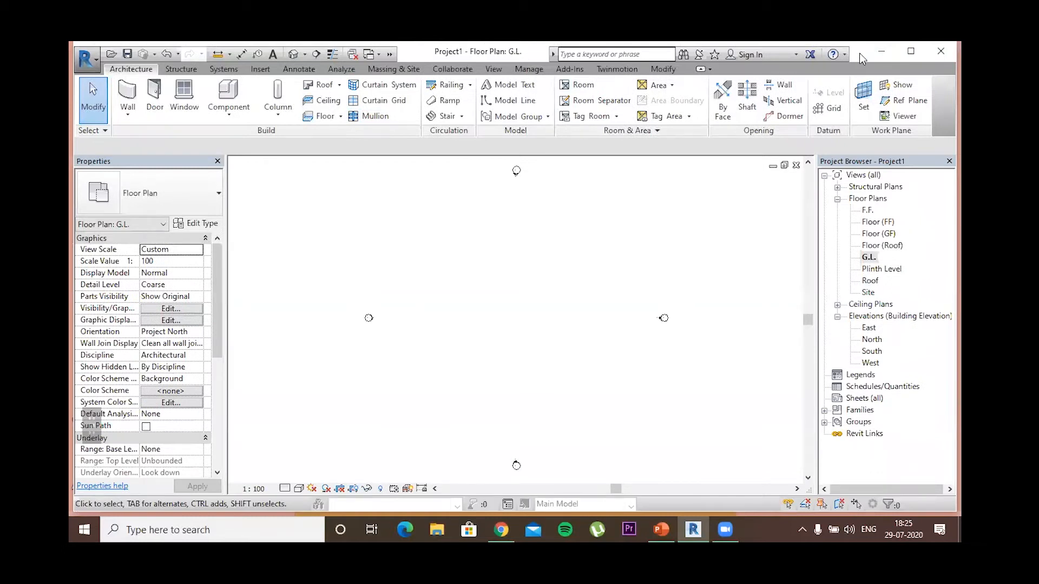
scroll(571, 274, down, 2)
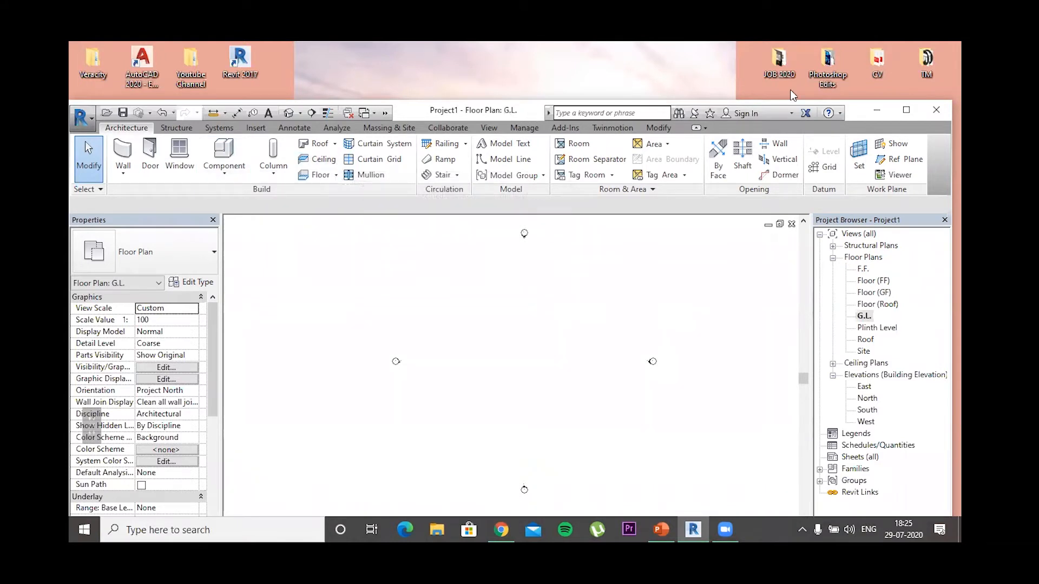
drag(860, 108, 862, 87)
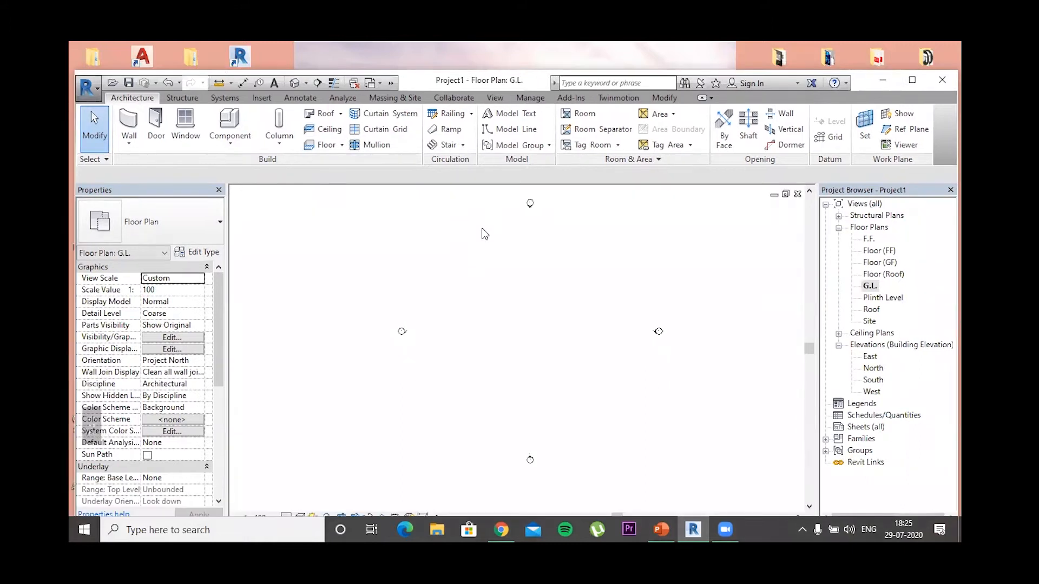
Start a new floor from the Generic 150mm type and set its level to Plinth Level
click(327, 145)
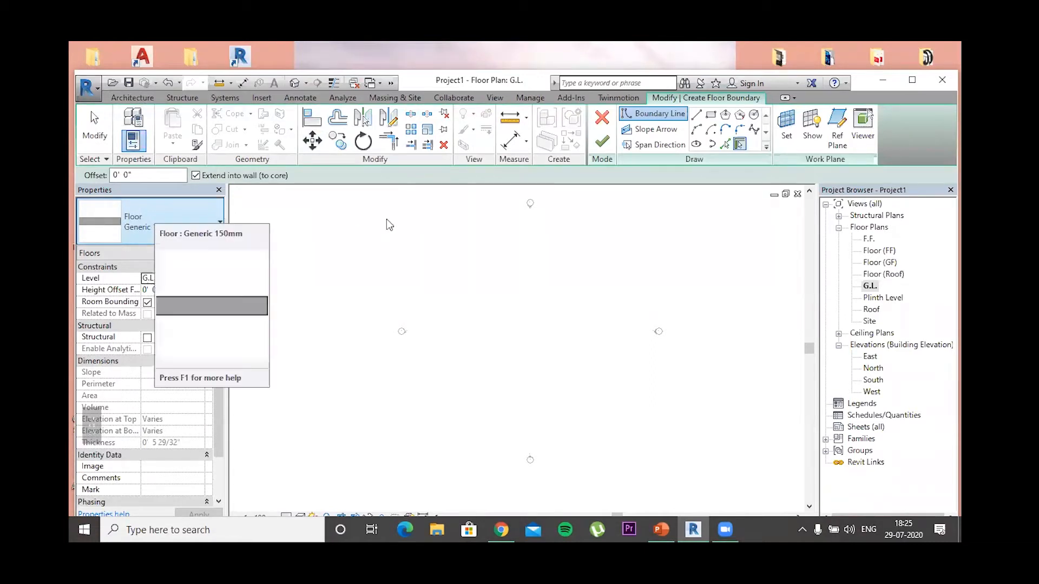
click(207, 229)
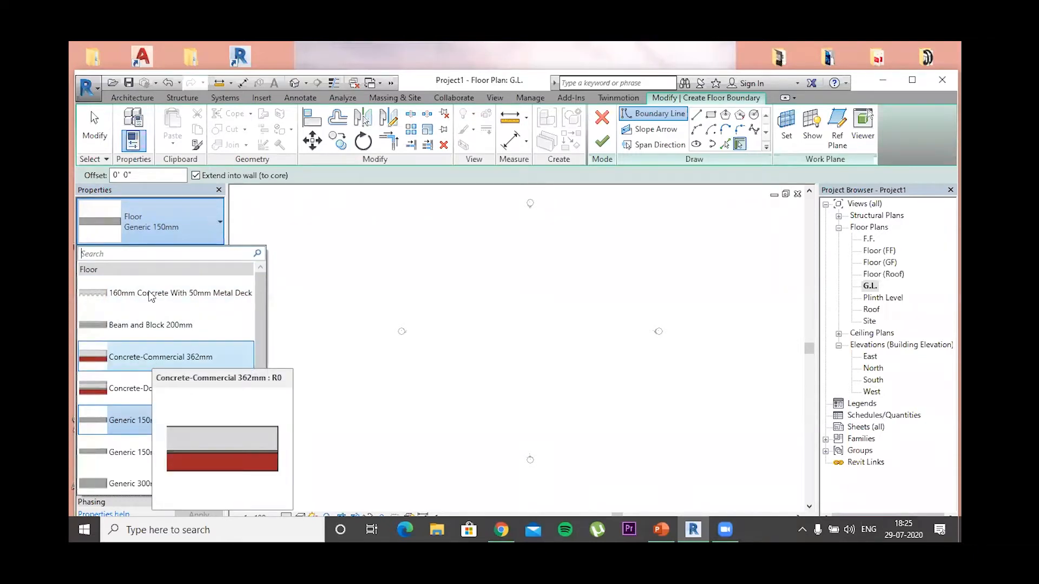
scroll(313, 290, up, 2)
click(85, 351)
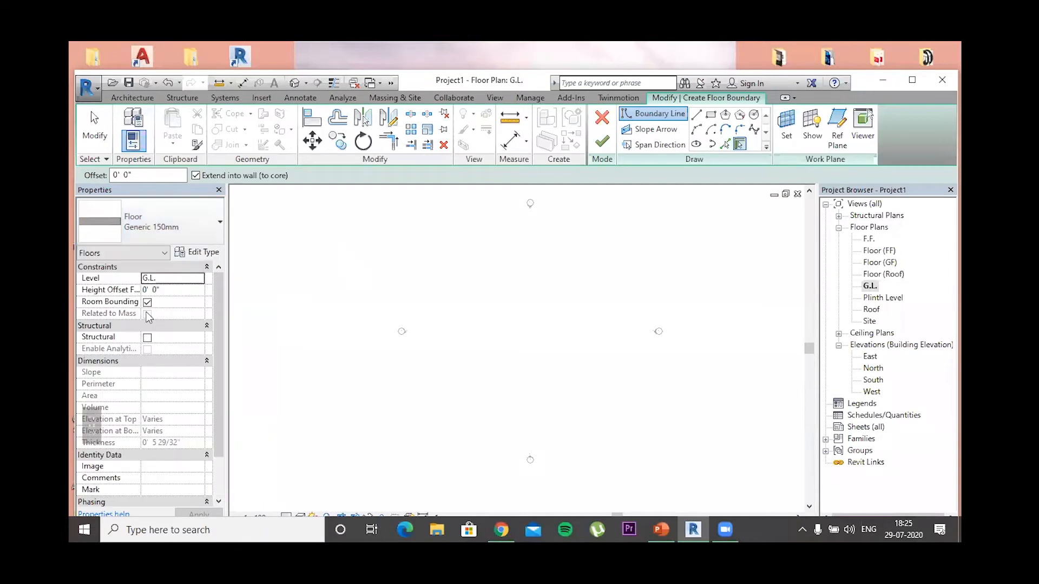
scroll(138, 336, down, 2)
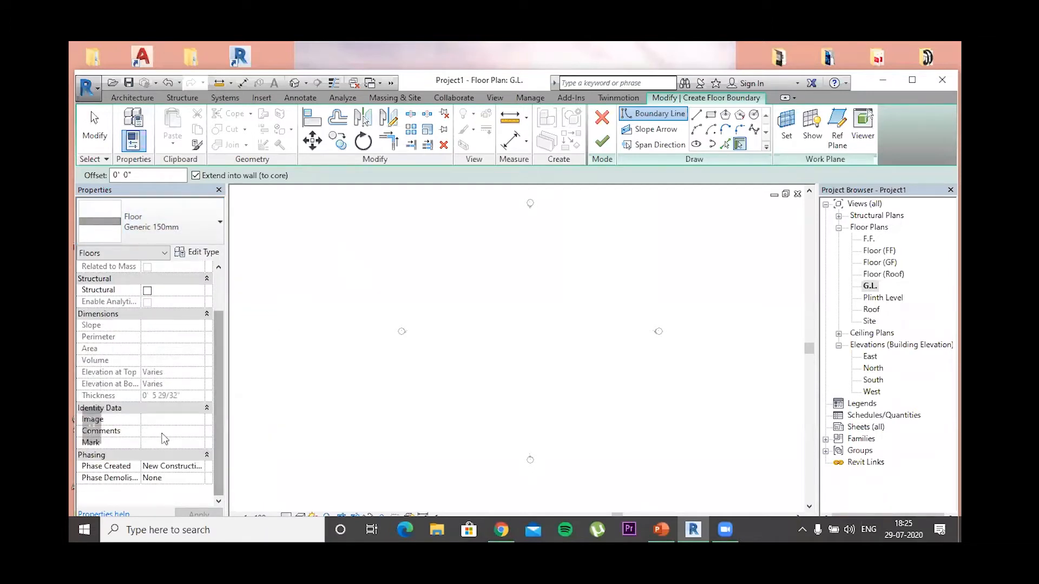
scroll(162, 438, up, 2)
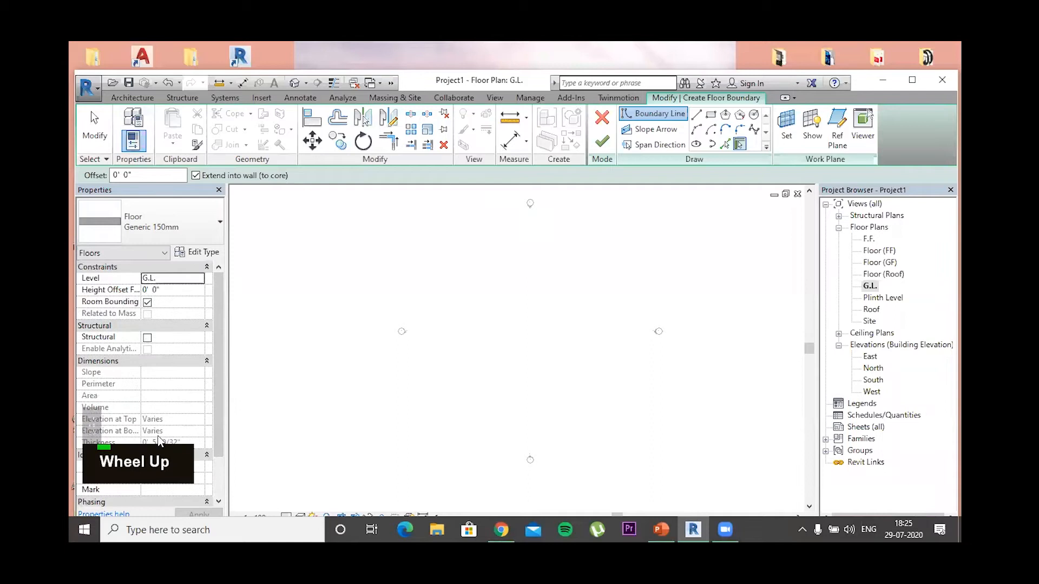
click(167, 278)
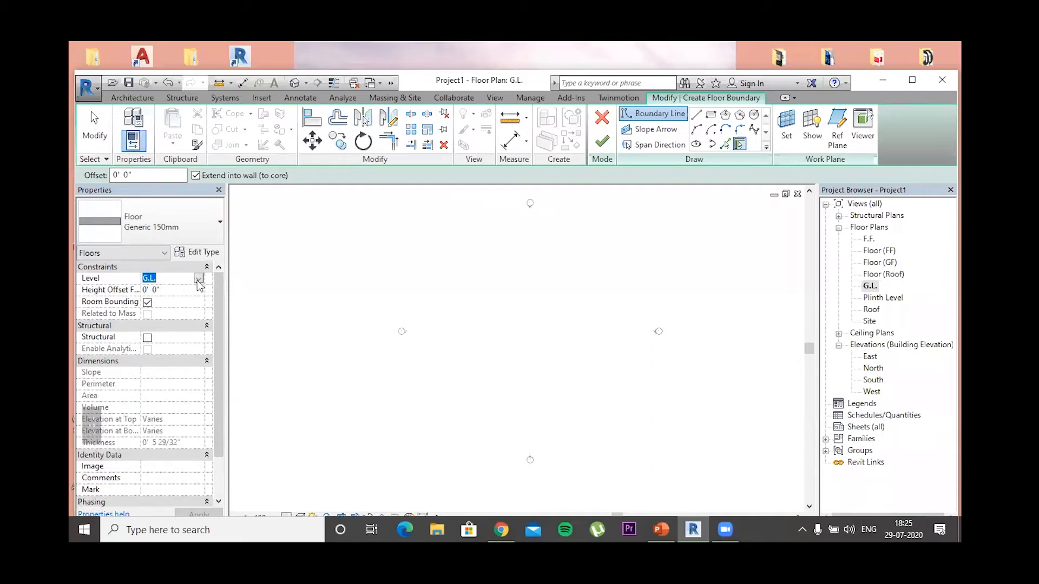
click(198, 280)
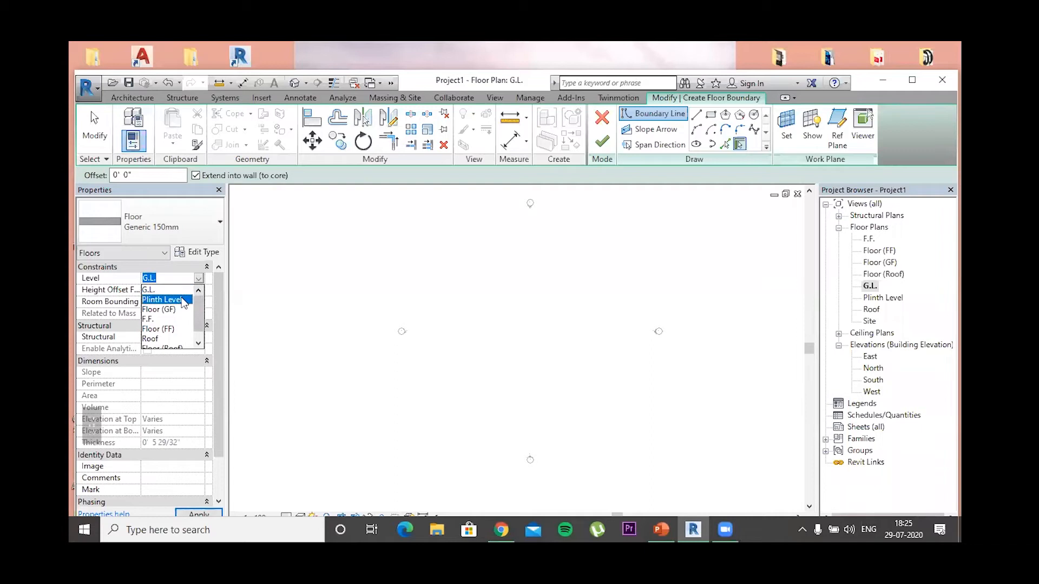
click(162, 298)
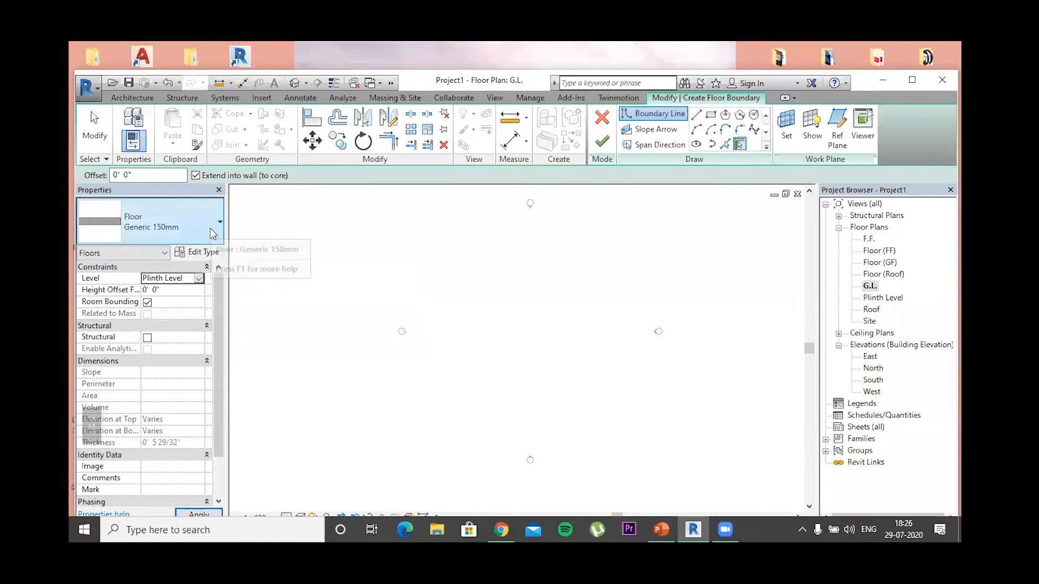
Duplicate the Generic 150mm floor type under the name Plinth
click(192, 255)
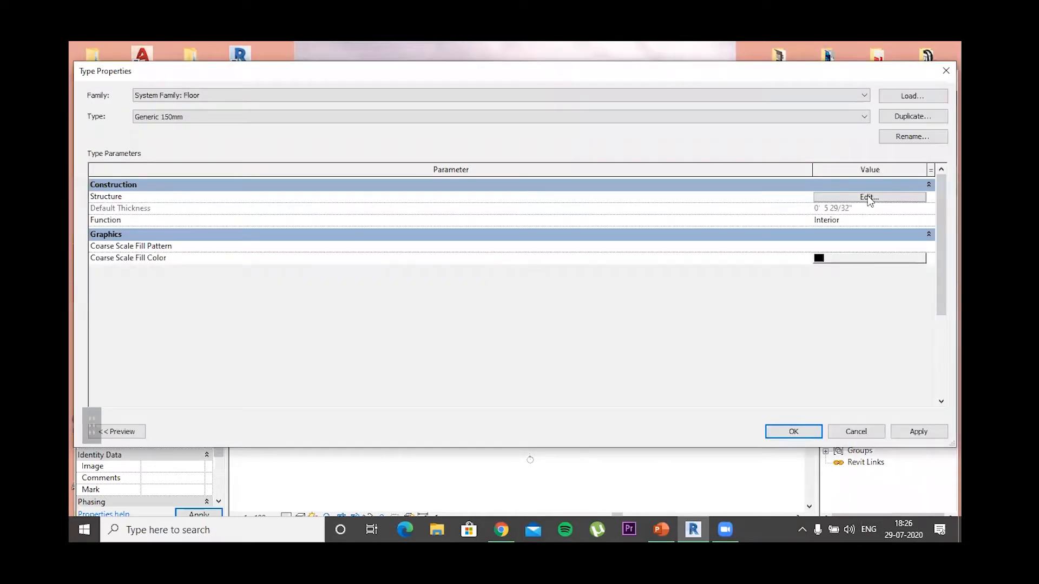
click(903, 118)
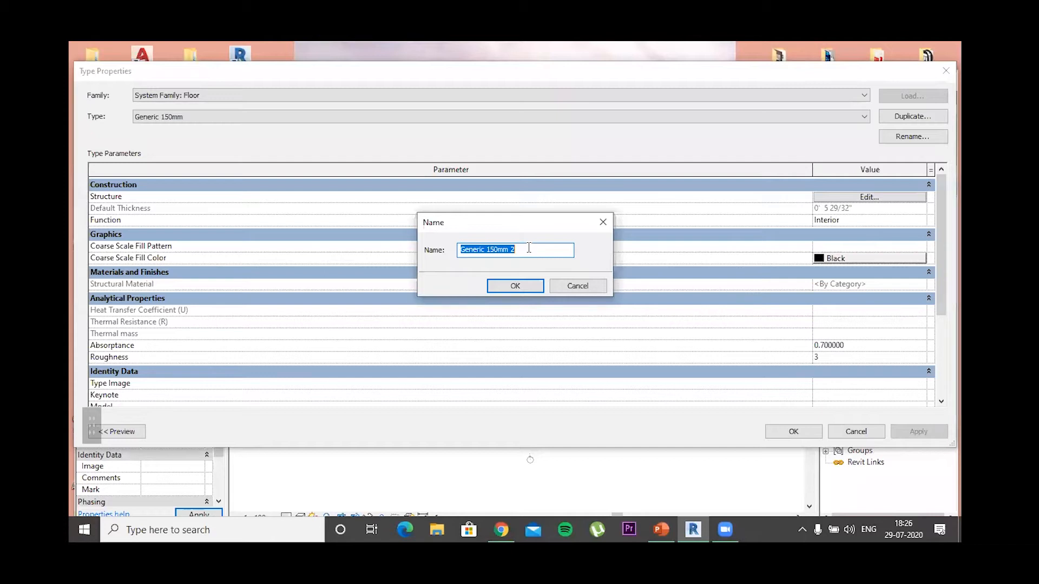
text(Plinth)
click(513, 277)
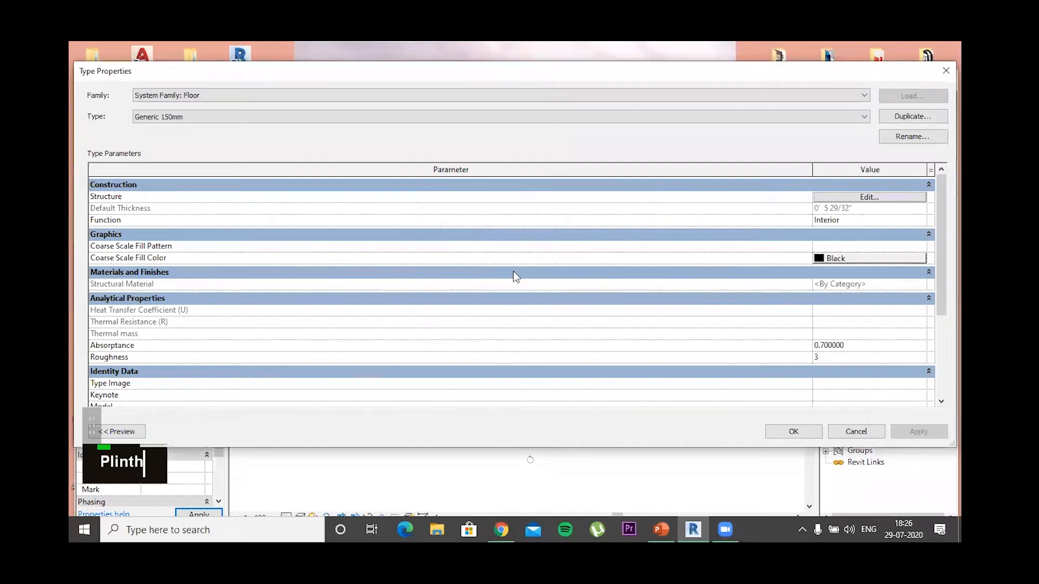
Set the structure layer thickness of the Plinth floor type to 2' and accept the type changes
click(862, 197)
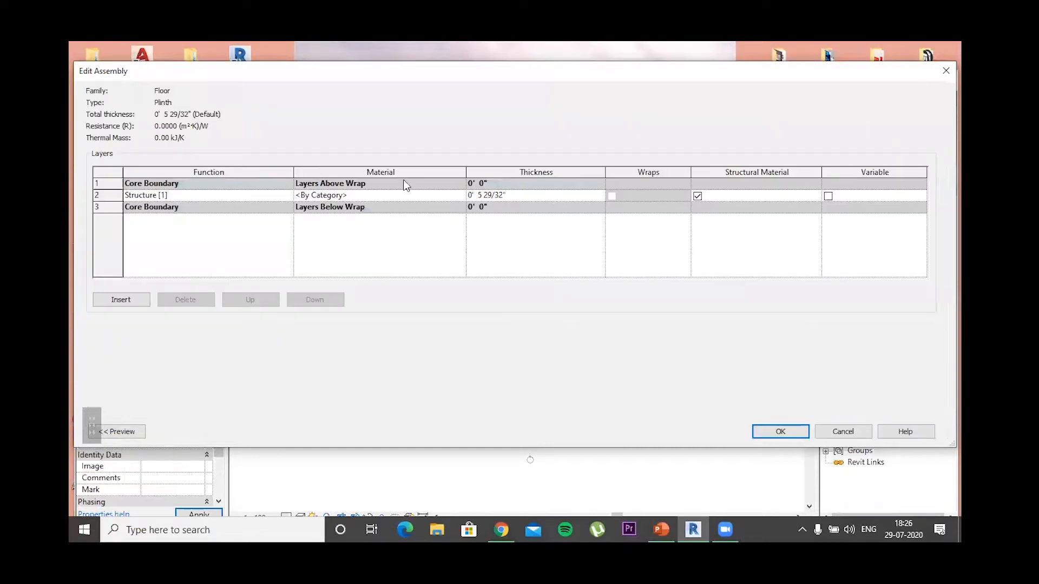
click(523, 198)
text(2)
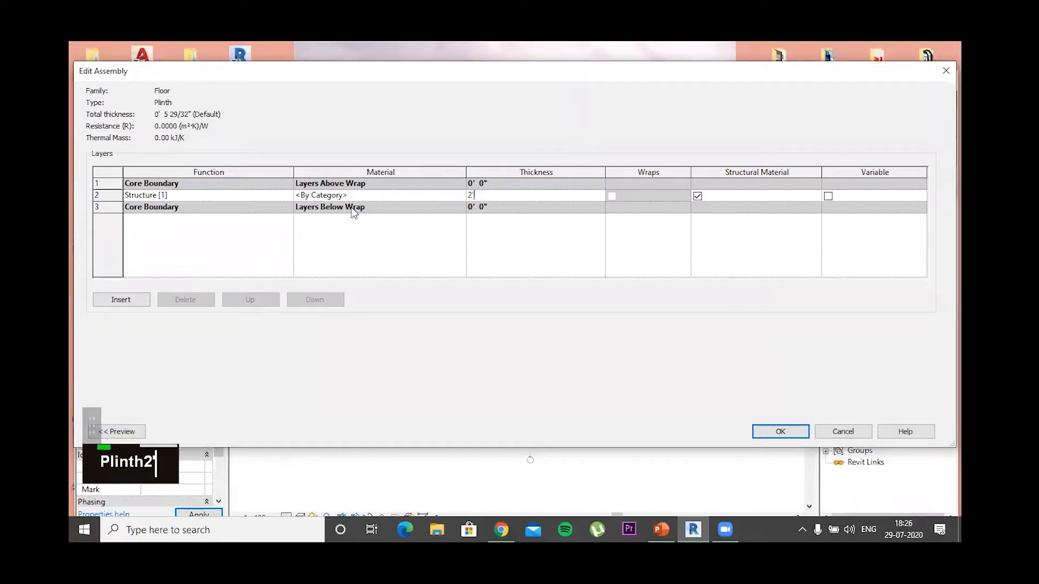
key(Return)
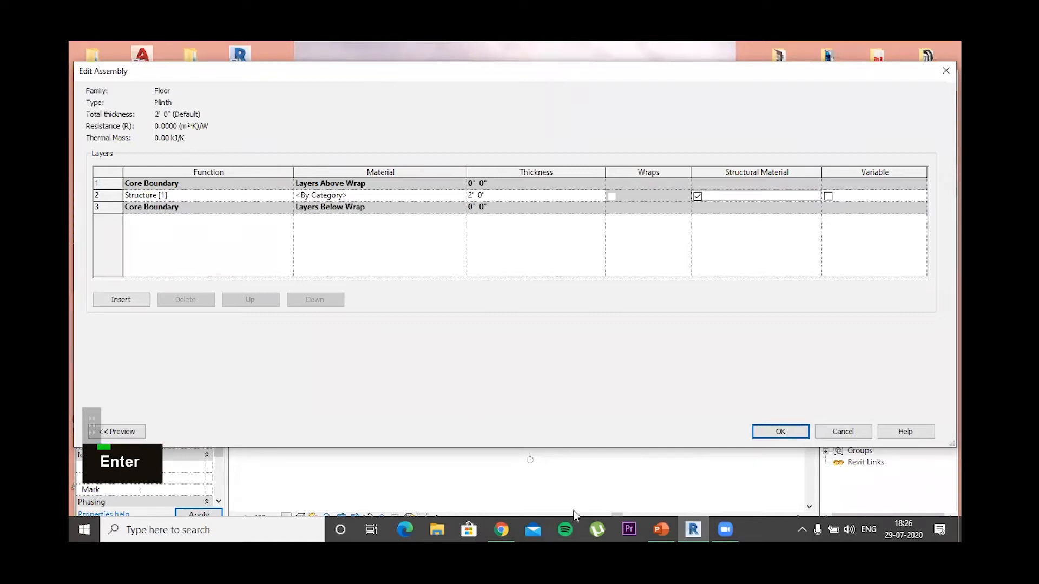
key(Return)
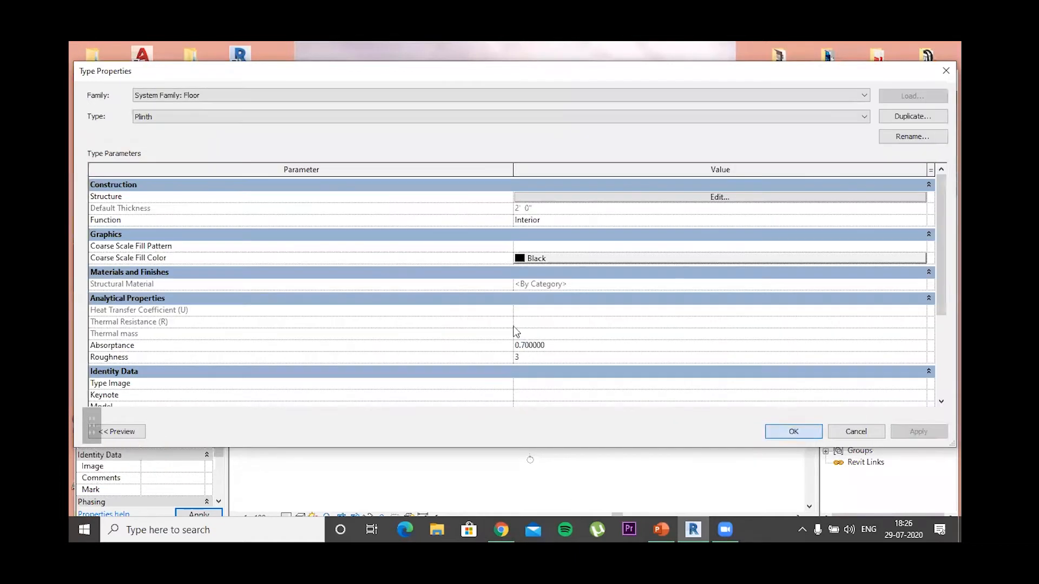
key(Return)
Sketch a rectangular floor boundary about 80' wide by 52' deep between the elevation markers
scroll(715, 138, down, 1)
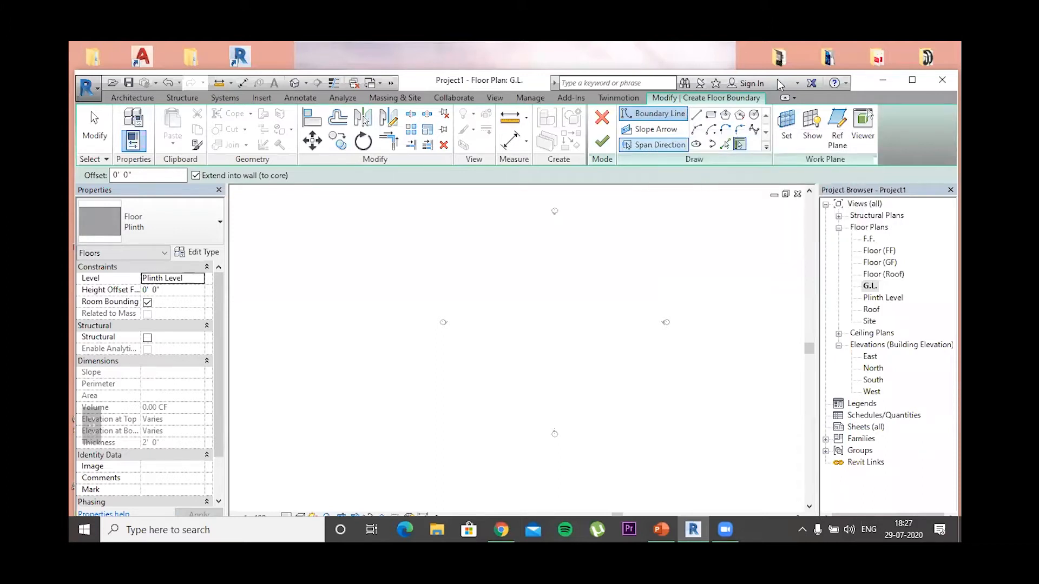
scroll(686, 130, down, 1)
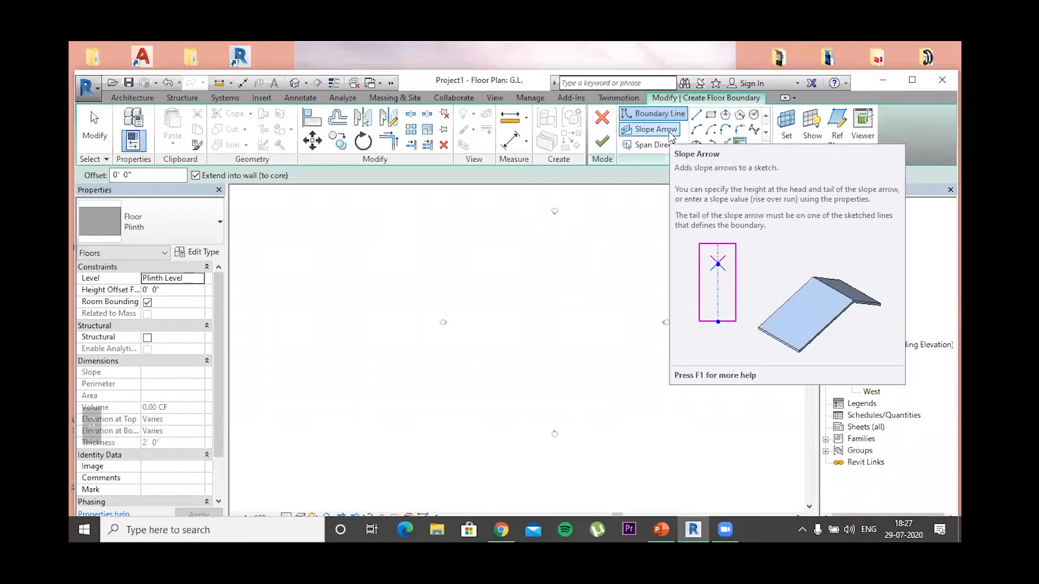
click(710, 114)
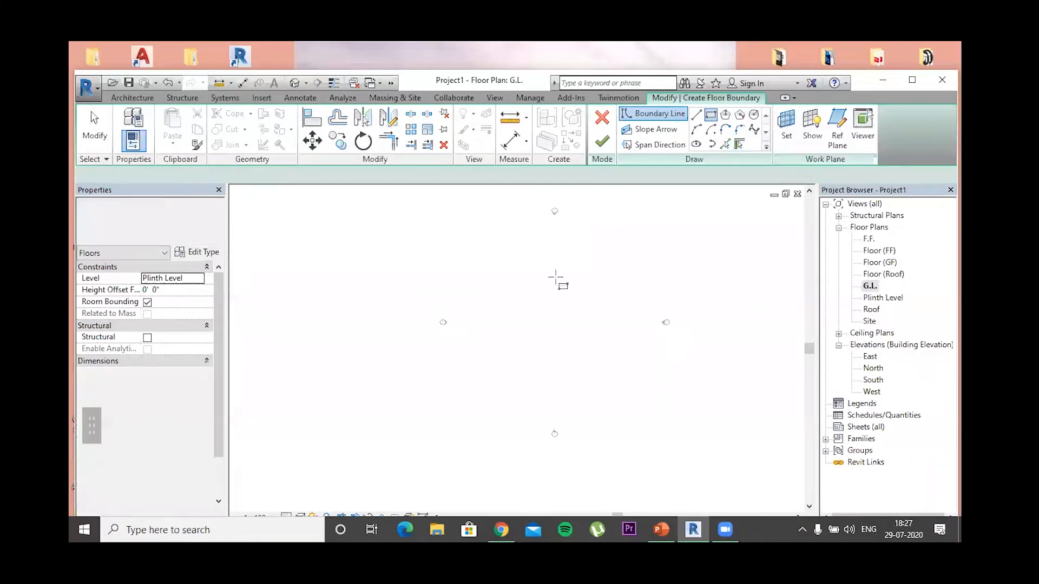
click(499, 284)
click(565, 361)
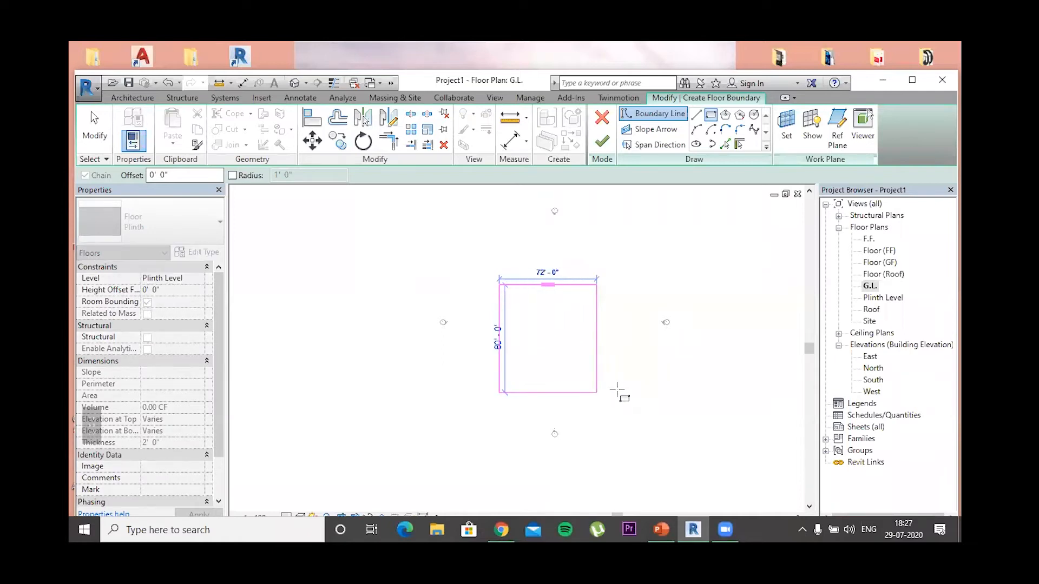
click(607, 356)
key(Escape)
key(Escape)
key(Escape)
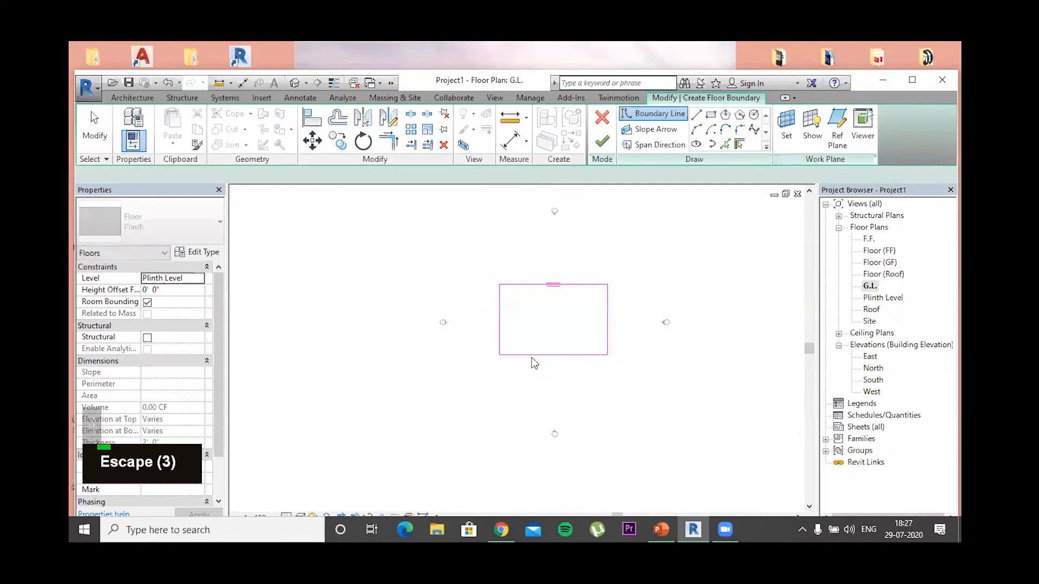
Set the vertical distance between the boundary's horizontal edges to 40'
click(499, 324)
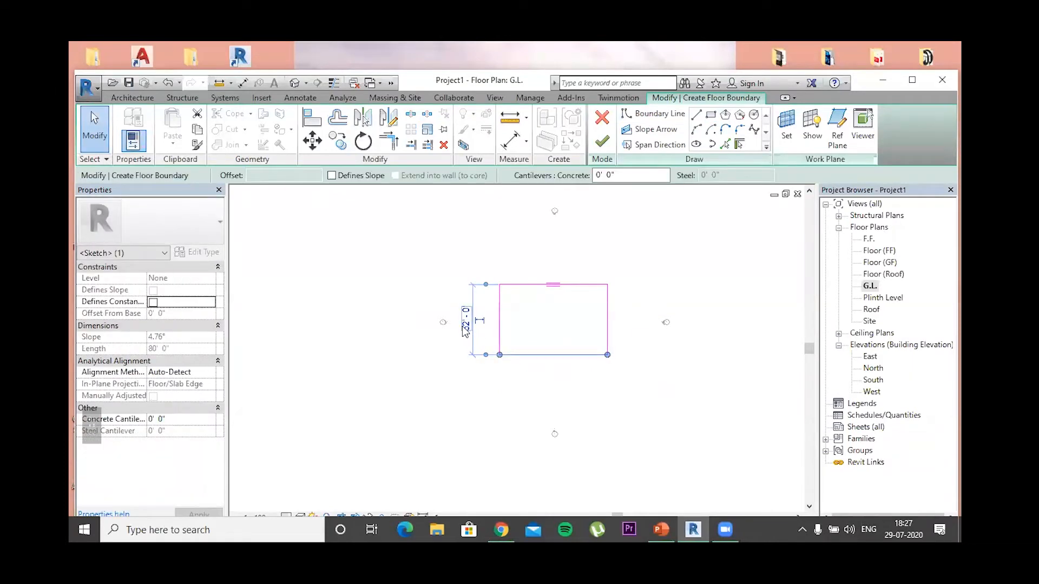
click(465, 325)
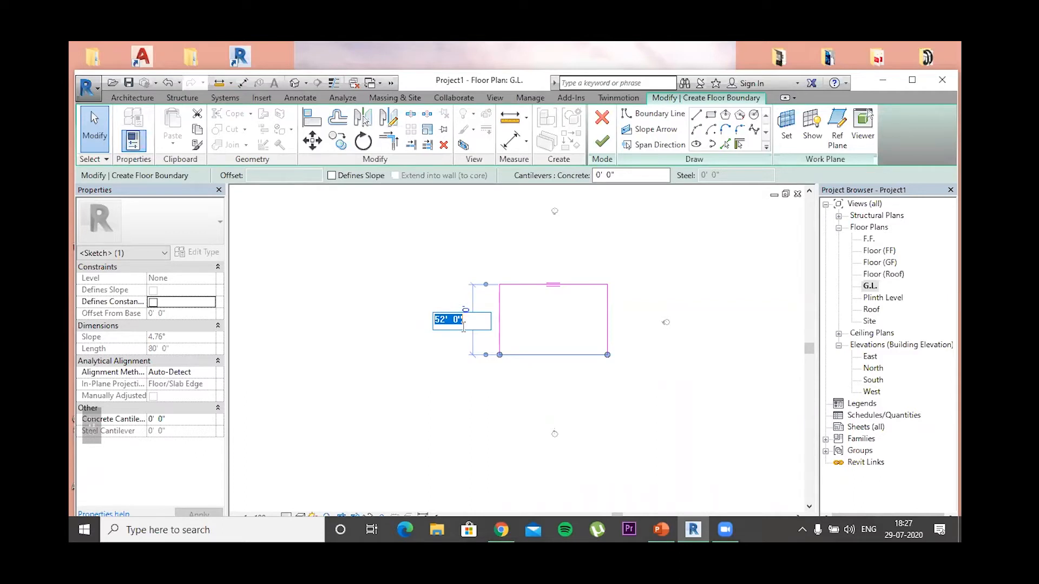
text(40)
key(Return)
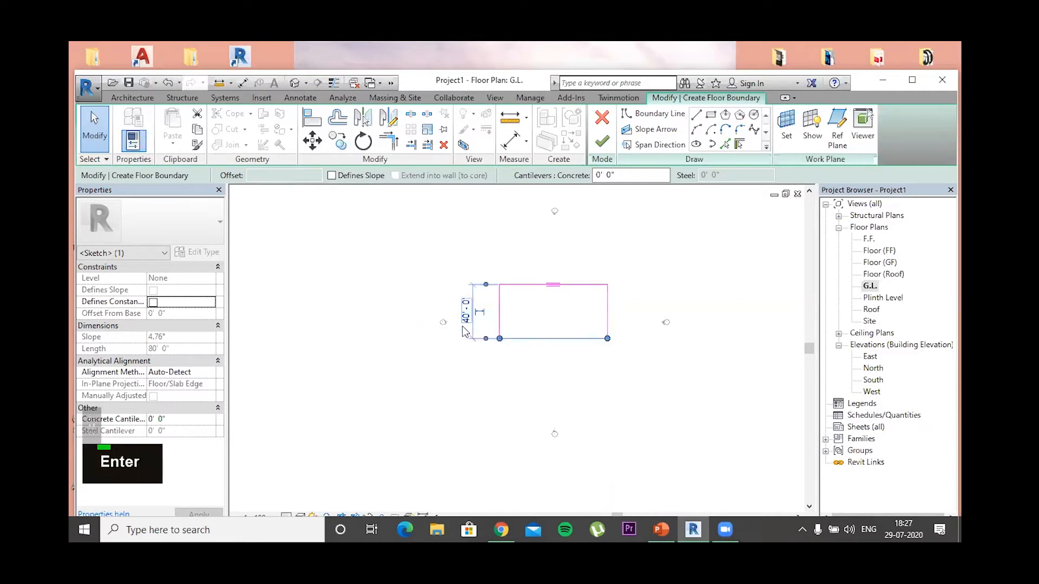
Set the boundary rectangle's width to 30' by repositioning its right edge
click(556, 355)
scroll(556, 361, up, 3)
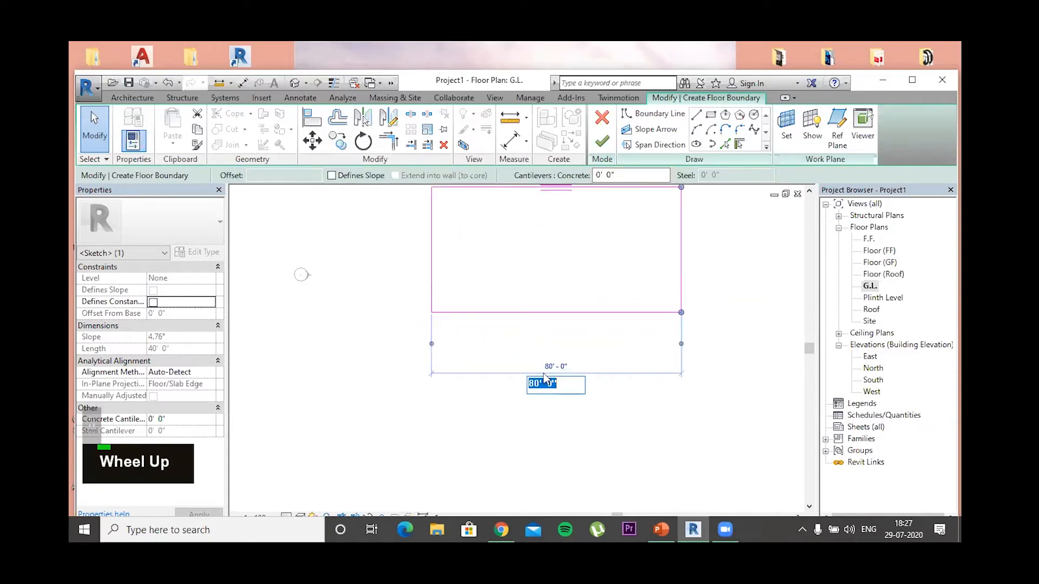
click(546, 308)
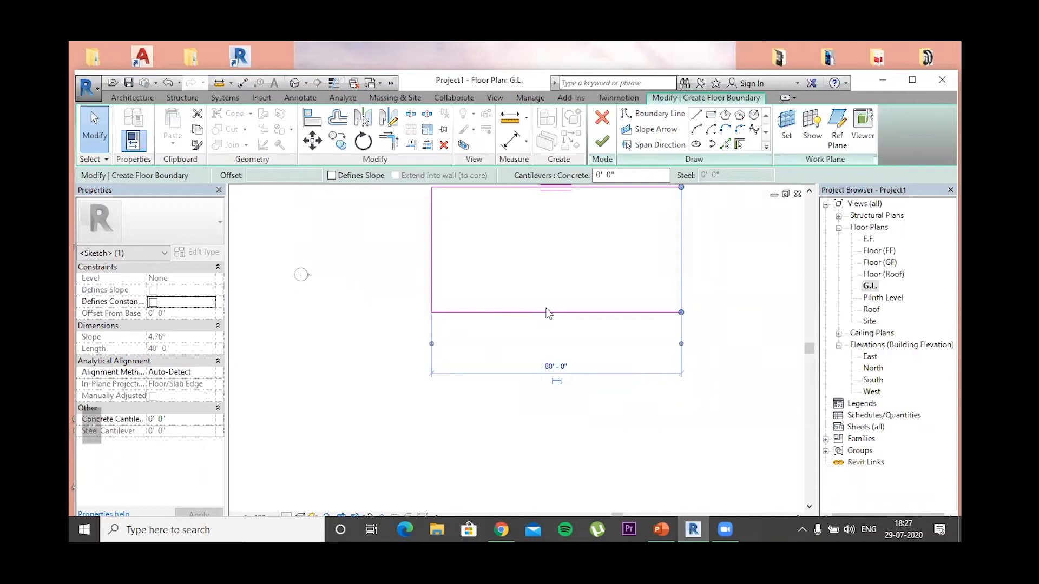
click(544, 312)
middle_drag(540, 342, 545, 388)
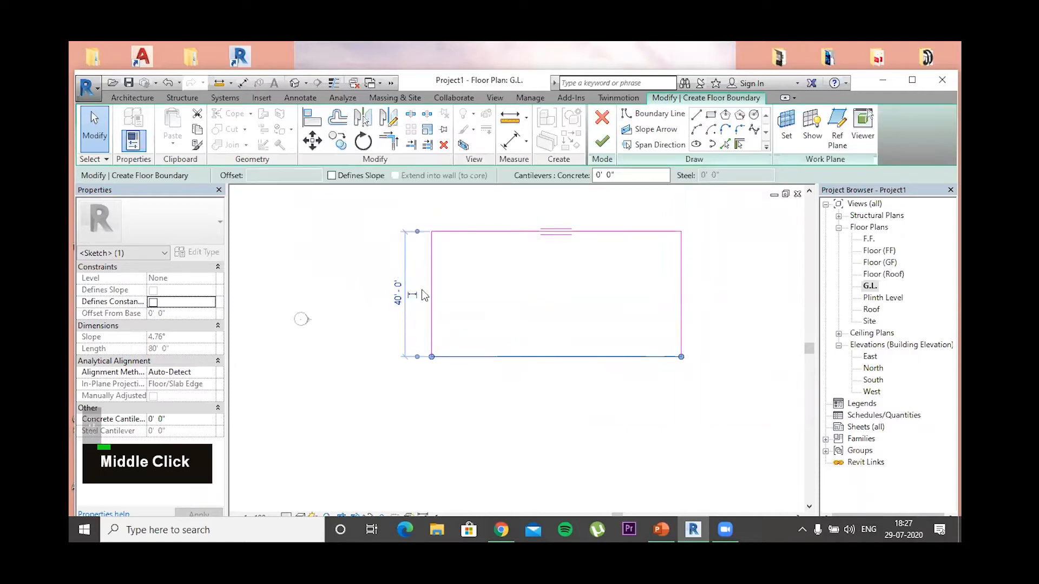
click(431, 292)
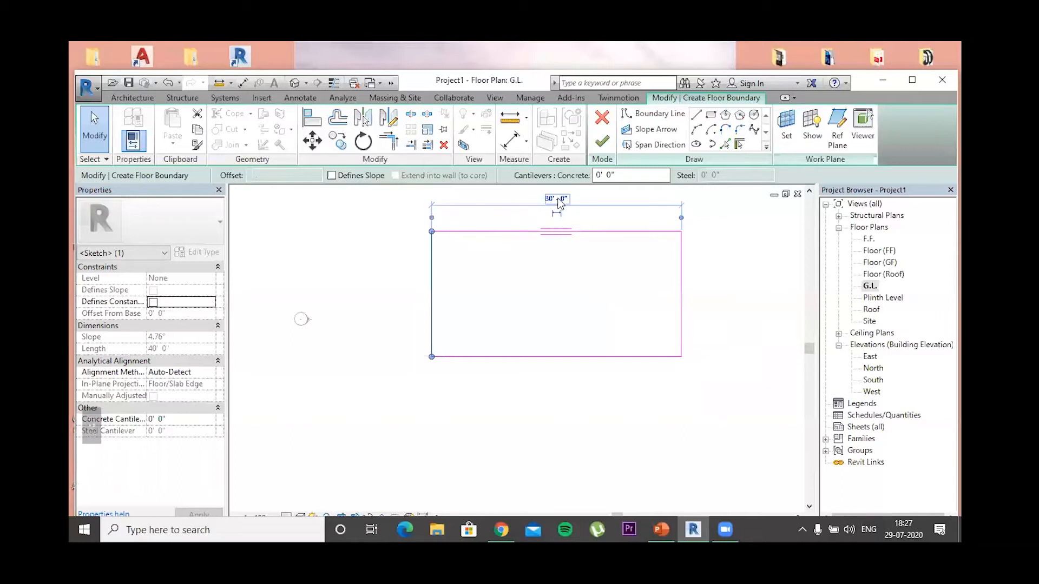
click(548, 357)
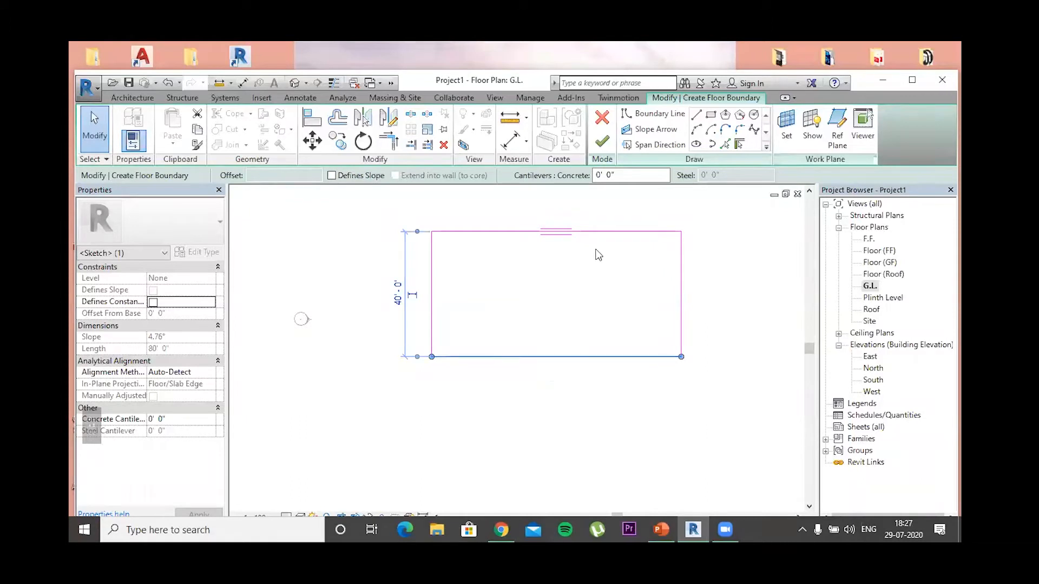
click(682, 296)
click(549, 377)
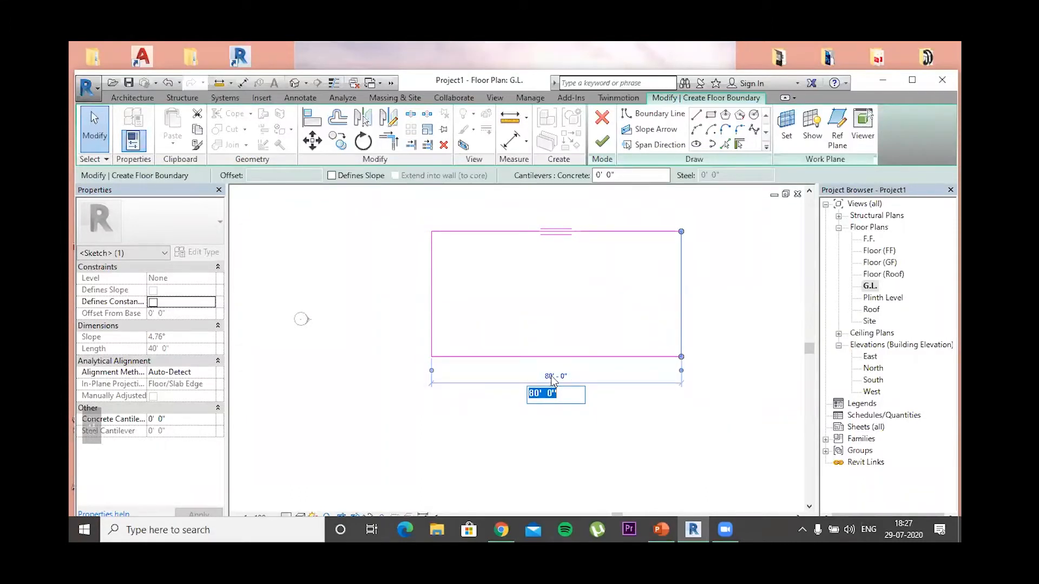
text(50)
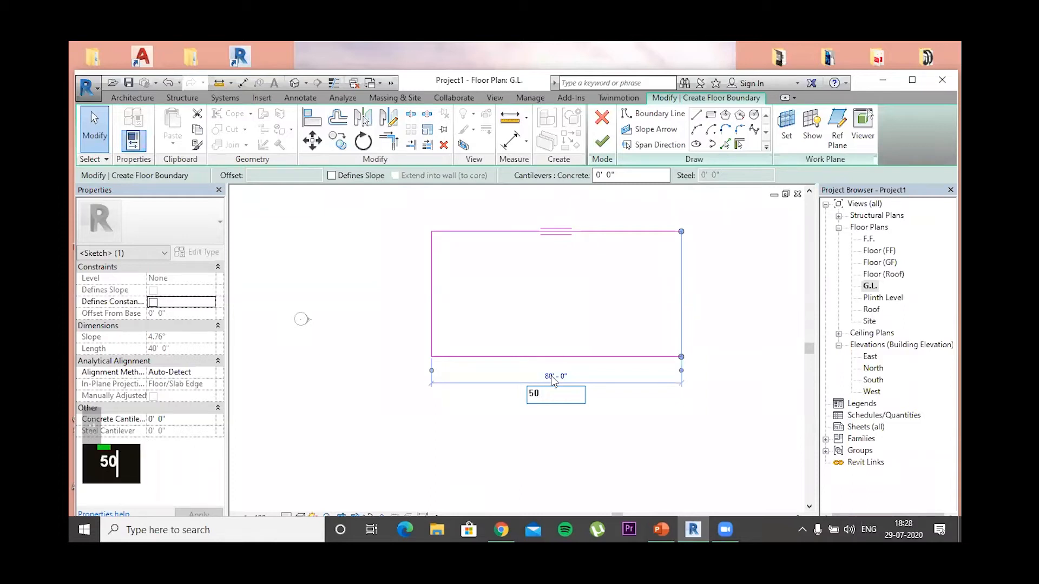
key(BackSpace)
key(BackSpace)
text(30)
key(Return)
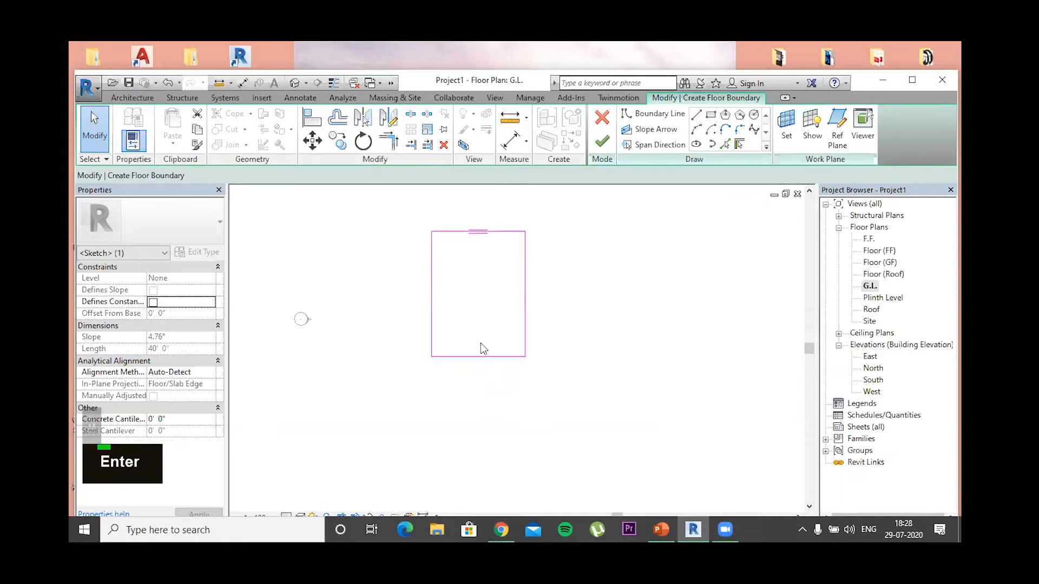
Finish the boundary sketch to create the Plinth floor
scroll(487, 349, up, 2)
mouse_move(505, 350)
middle_down()
mouse_move(554, 388)
mouse_move(536, 413)
middle_up()
scroll(544, 368, down, 1)
scroll(537, 394, up, 3)
scroll(537, 393, down, 2)
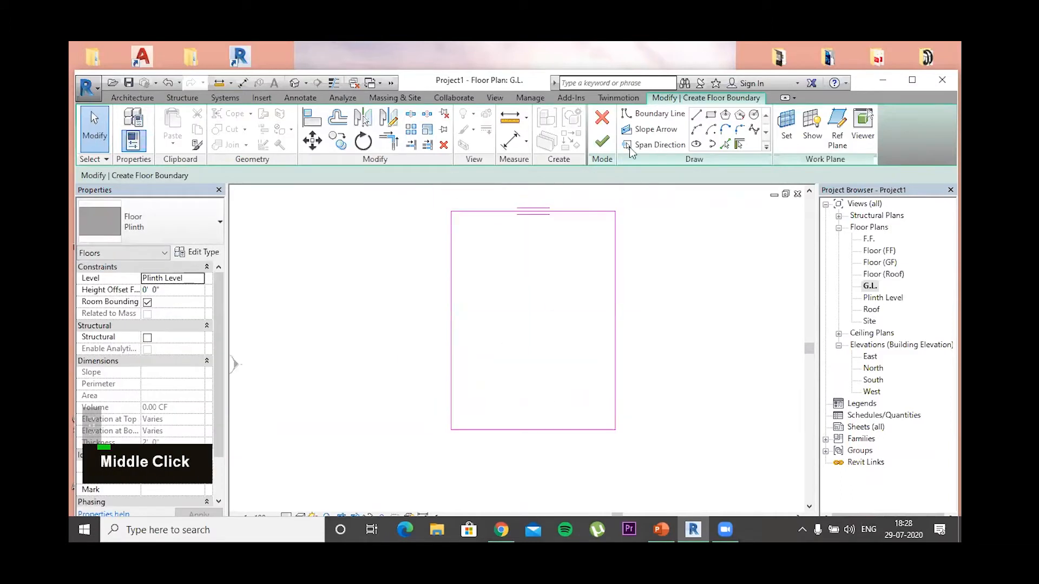
click(601, 143)
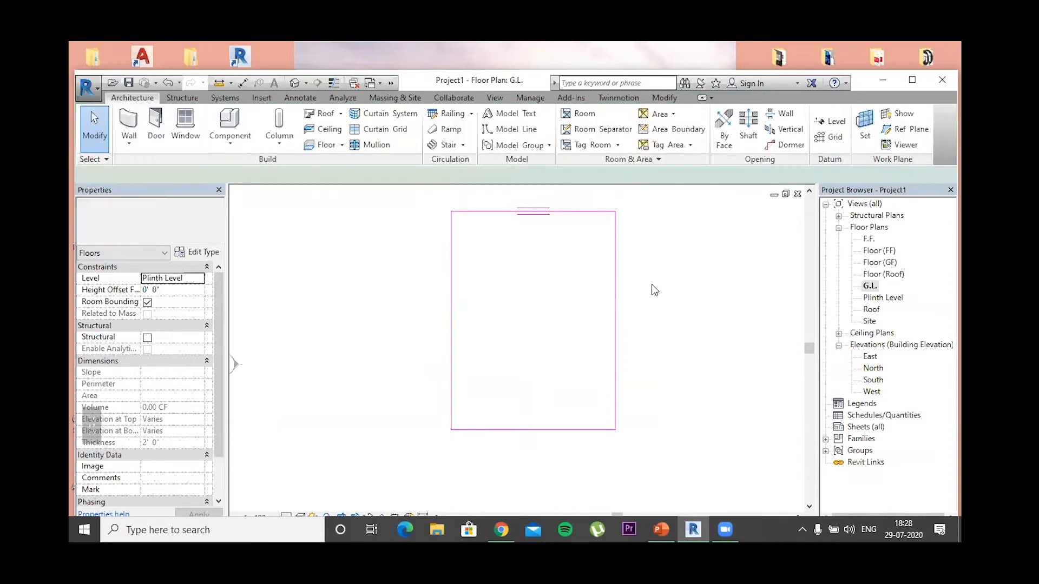
Deselect the finished plinth floor and view it as a slab in the default 3D view
click(644, 310)
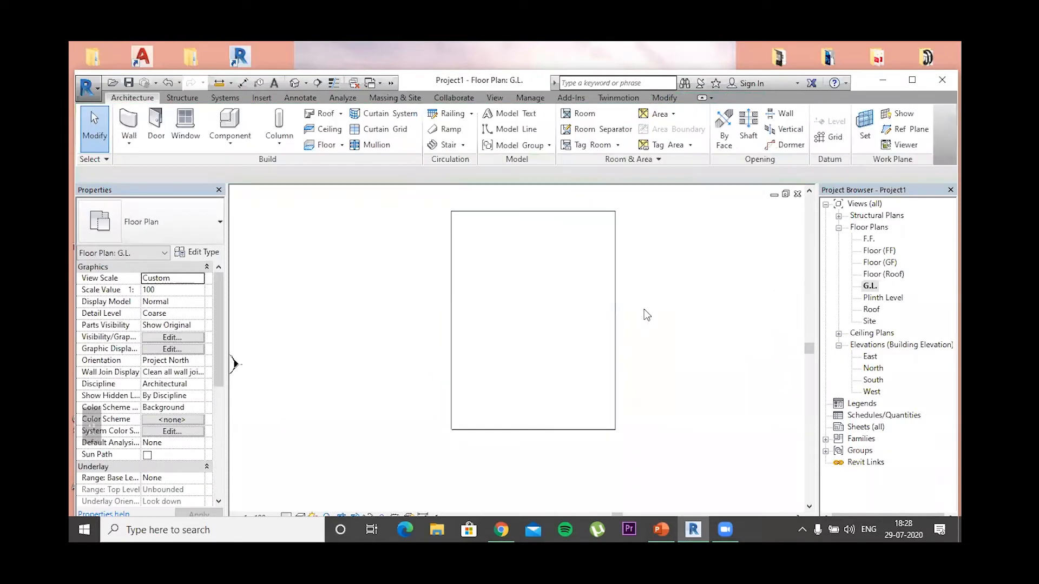
scroll(644, 310, down, 3)
mouse_move(656, 341)
middle_down()
mouse_move(620, 342)
mouse_move(607, 357)
middle_up()
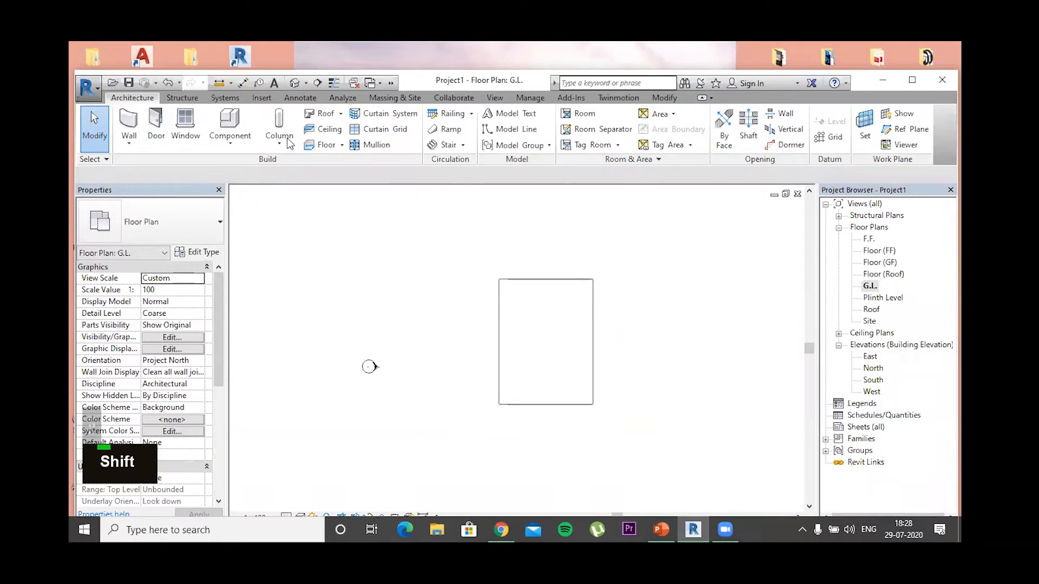
click(295, 84)
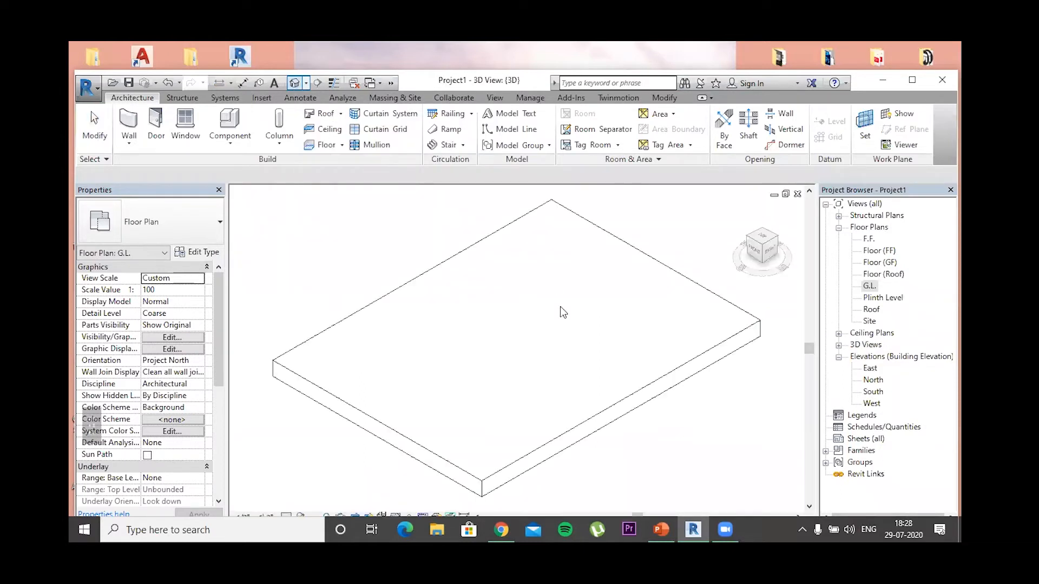
scroll(529, 335, down, 4)
shift+middle_drag(531, 339, 527, 287)
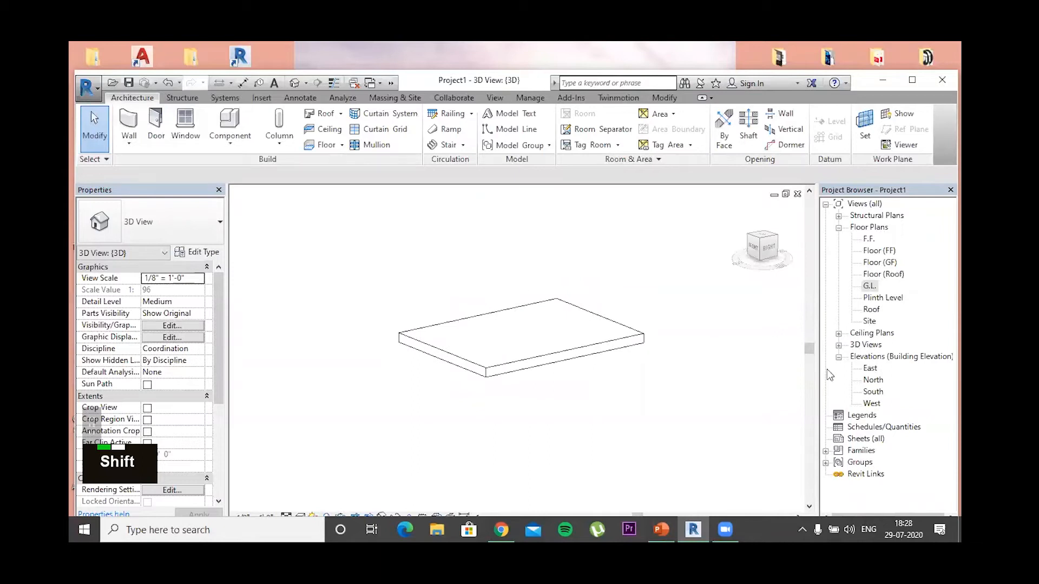
Open the East elevation and examine how the plinth floor sits between the G.L. and Plinth Level lines
click(869, 369)
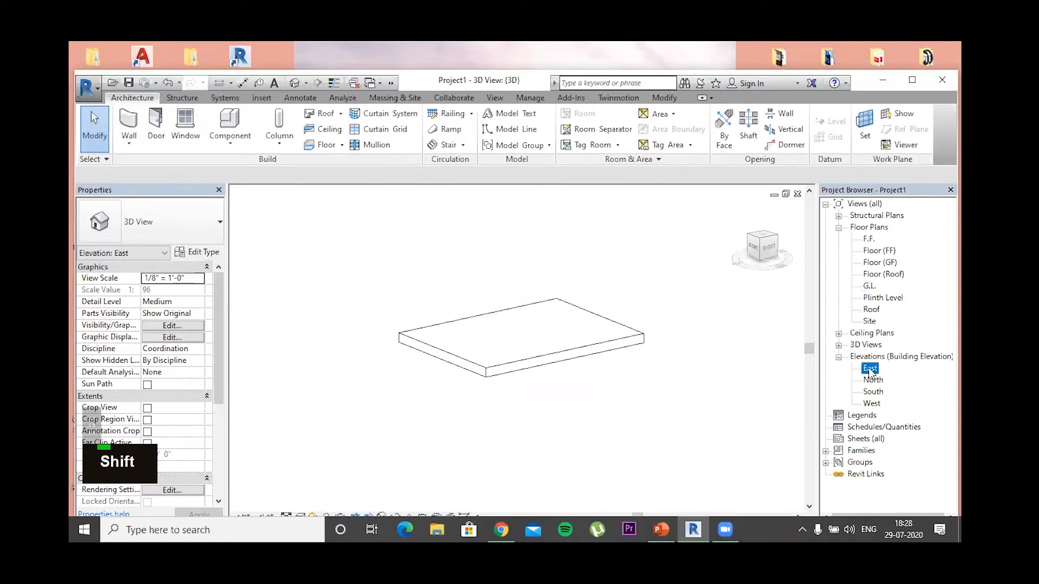
scroll(494, 372, up, 3)
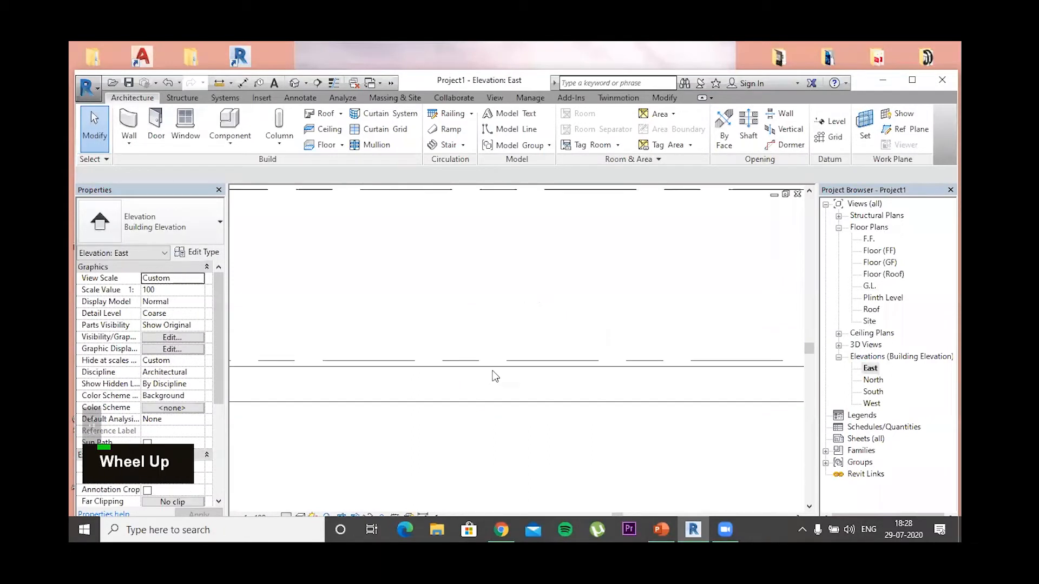
scroll(496, 372, down, 3)
middle_drag(635, 449, 602, 453)
middle_drag(556, 407, 540, 397)
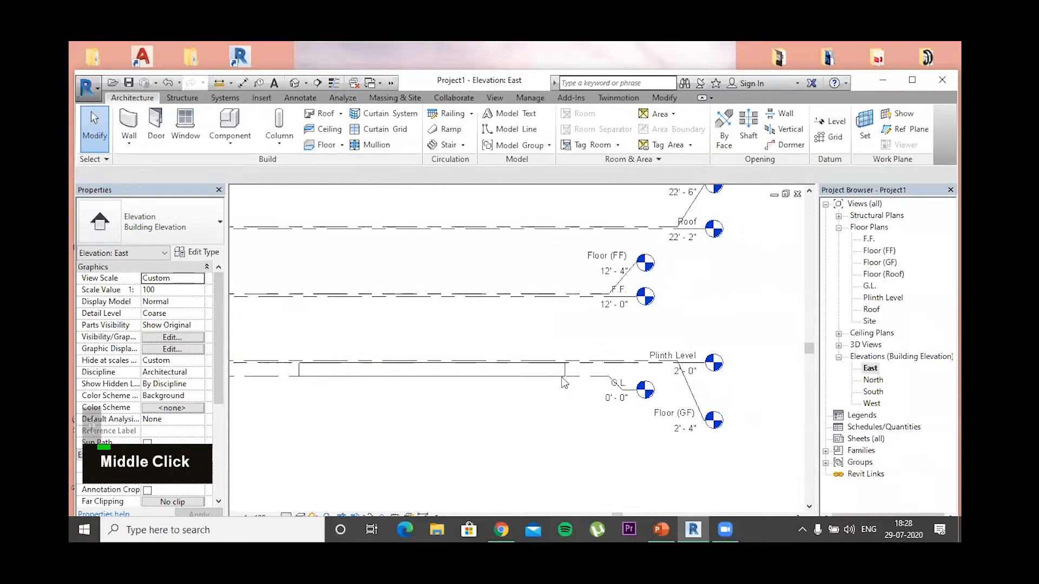
scroll(564, 355, up, 3)
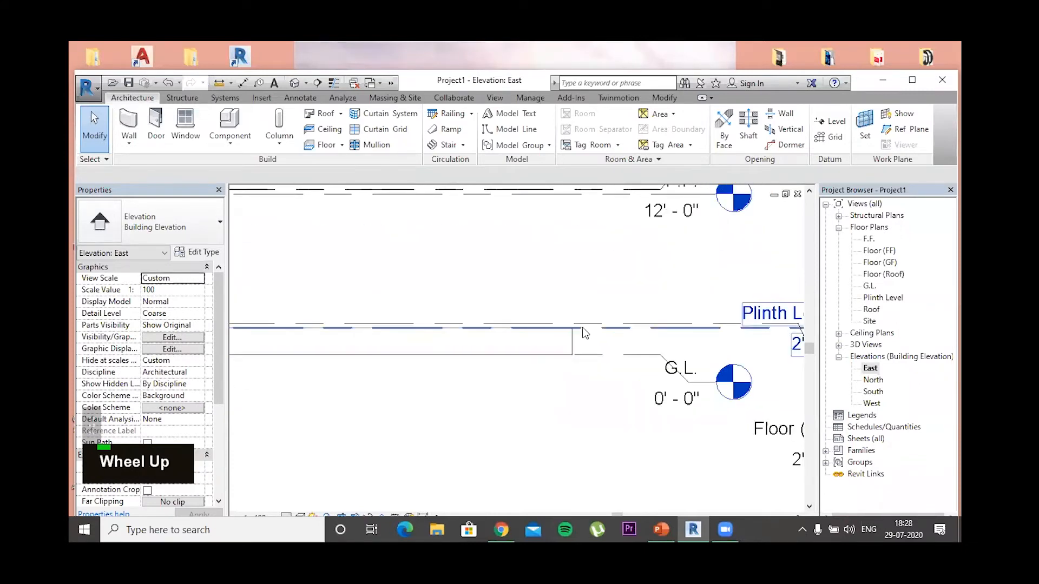
scroll(573, 326, up, 3)
scroll(566, 341, down, 3)
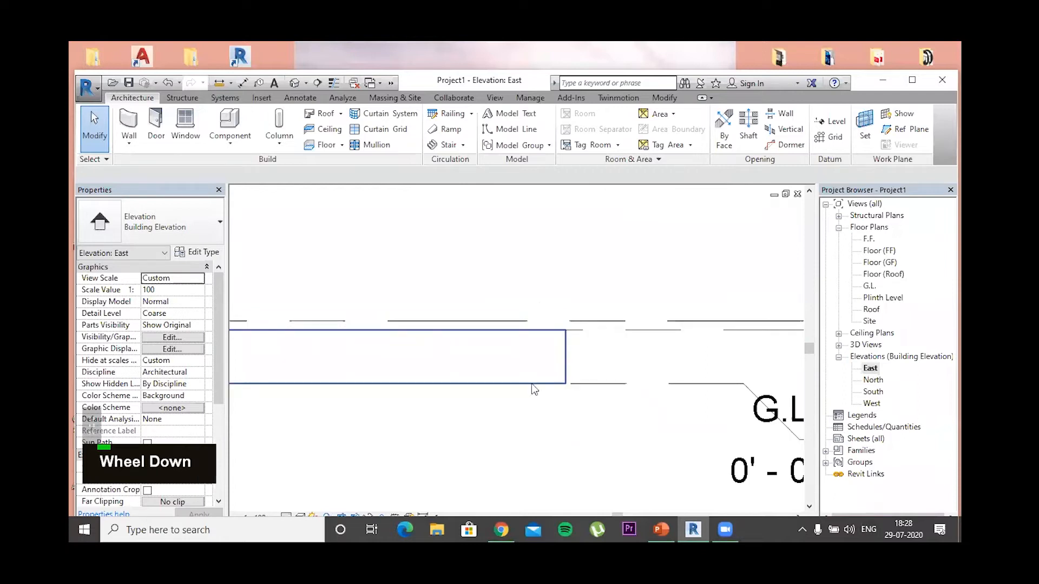
scroll(535, 382, down, 2)
middle_drag(641, 403, 653, 406)
scroll(747, 391, down, 3)
middle_drag(553, 399, 562, 403)
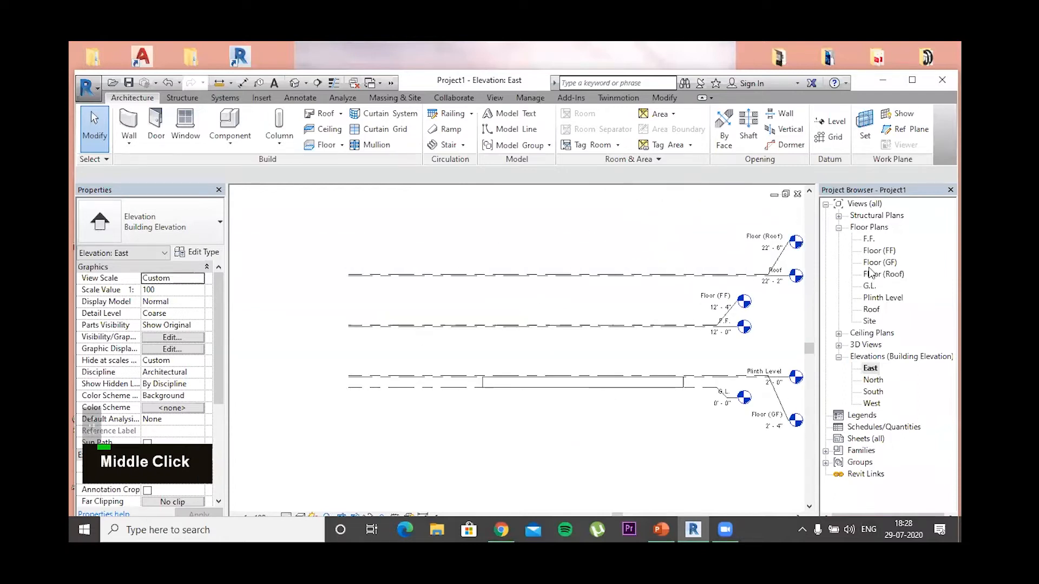
Return to the {3D} view of the plinth floor and collapse the list of building elevations
click(839, 346)
double_click(869, 357)
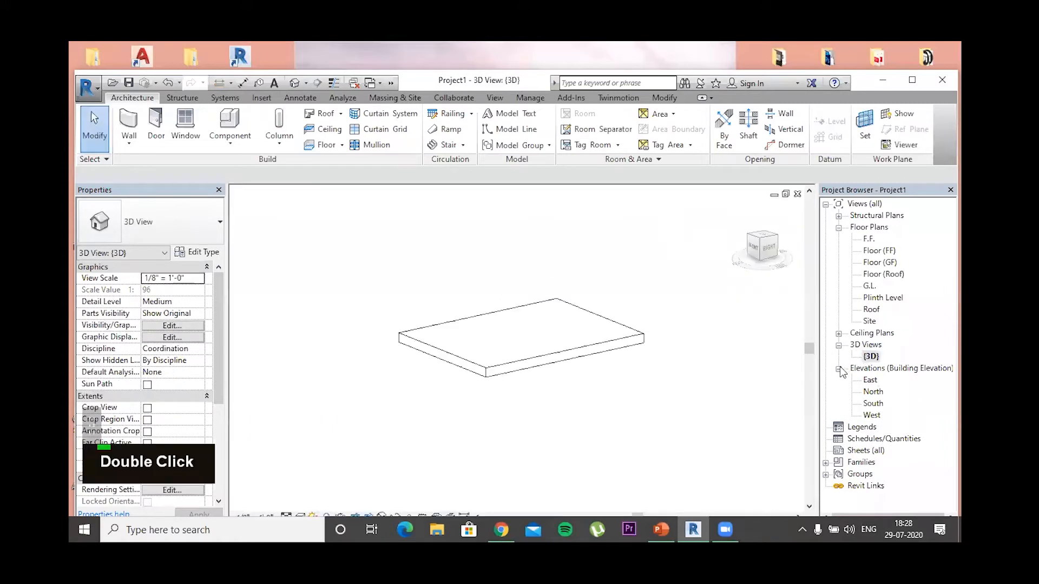
click(839, 368)
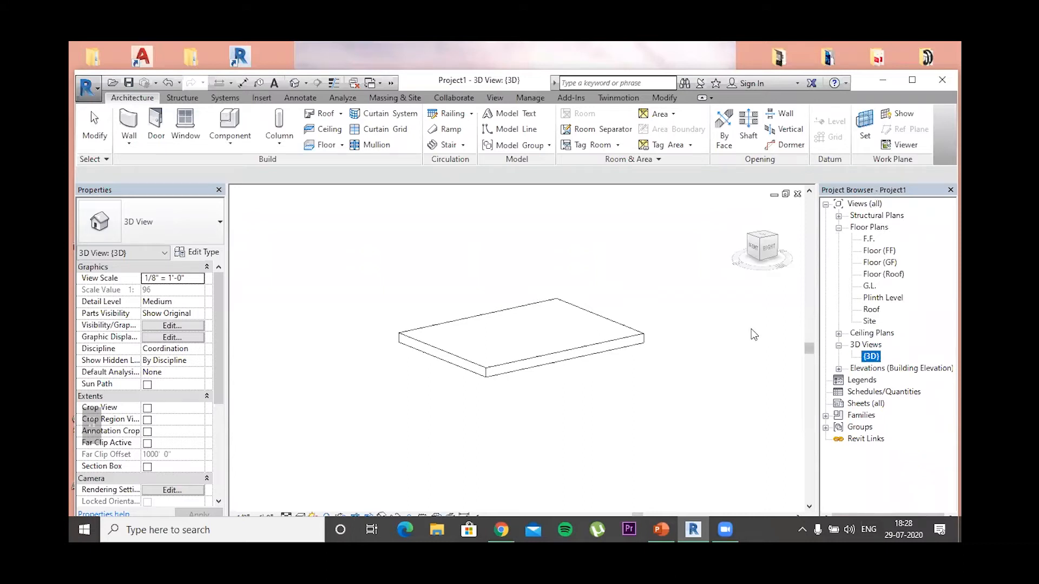
shift+middle_click(722, 330)
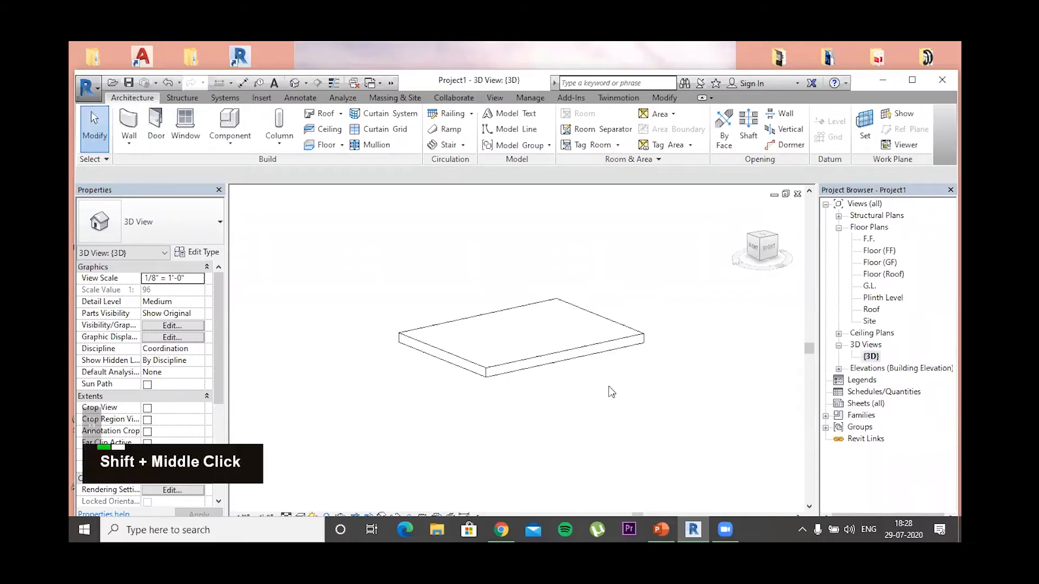
Examine the plinth floor from its back, left, top and front orientations in the 3D view
click(770, 254)
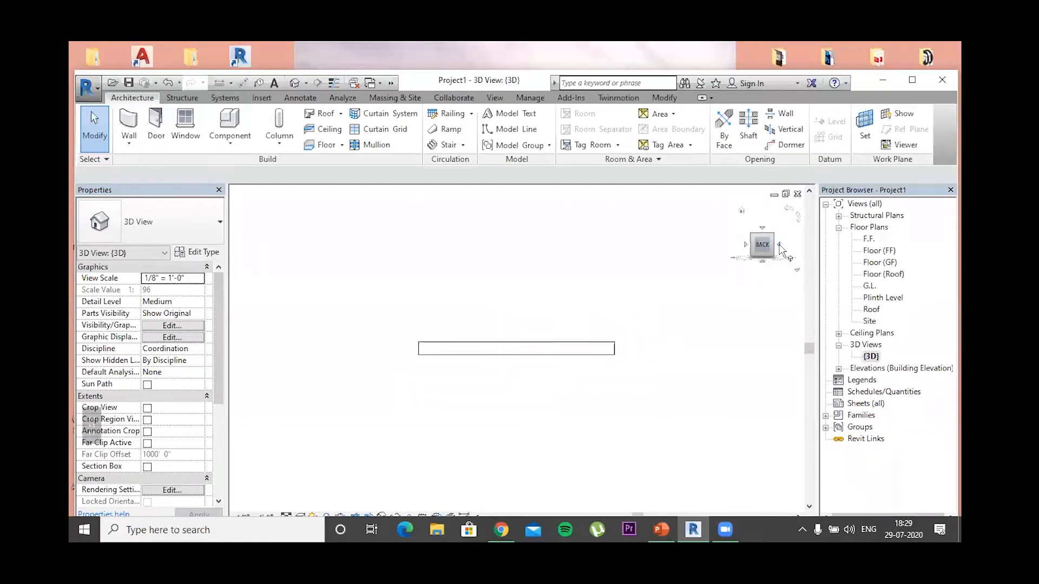
click(780, 246)
click(779, 245)
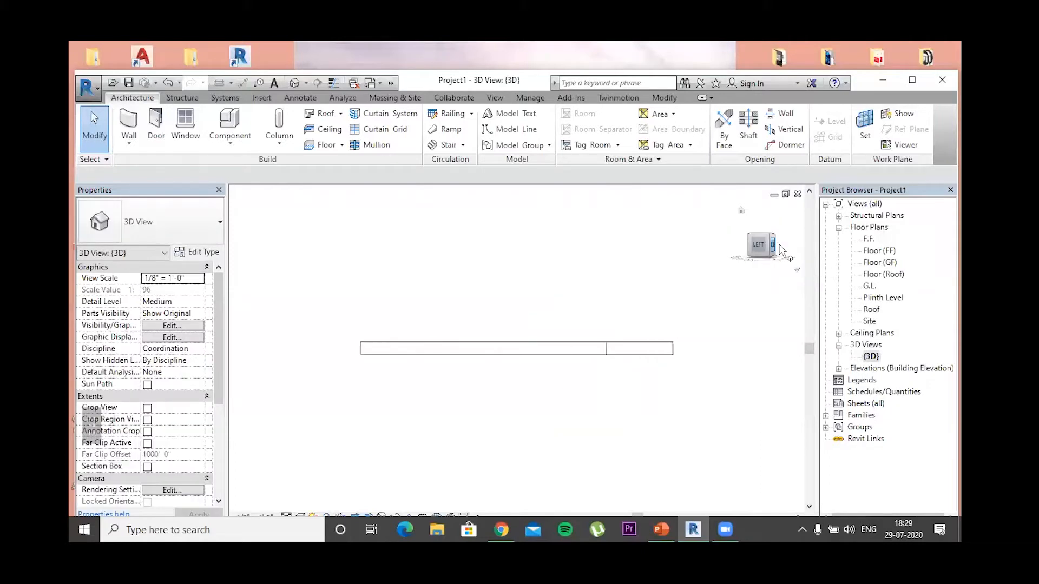
click(762, 229)
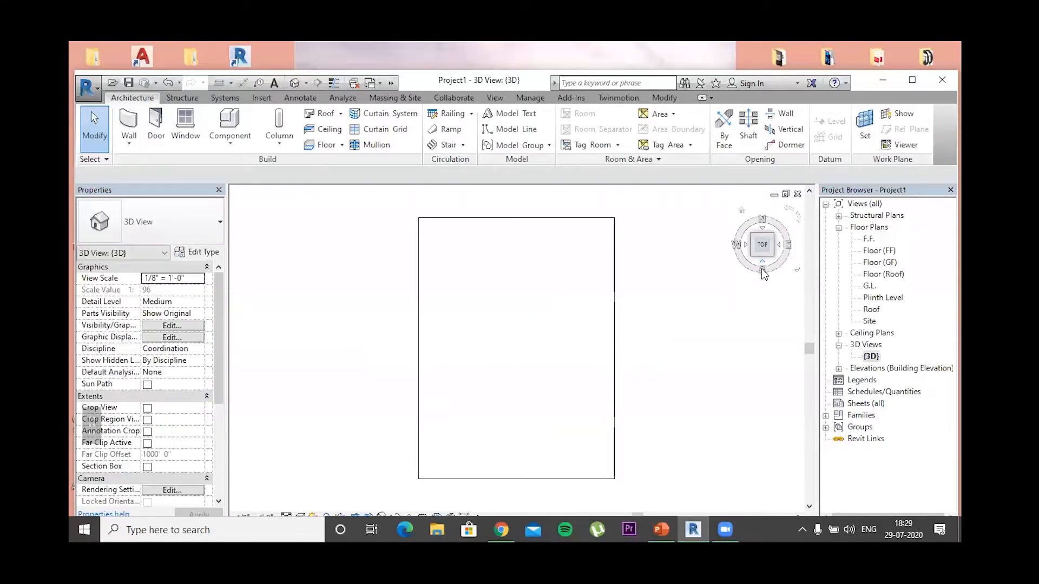
click(762, 262)
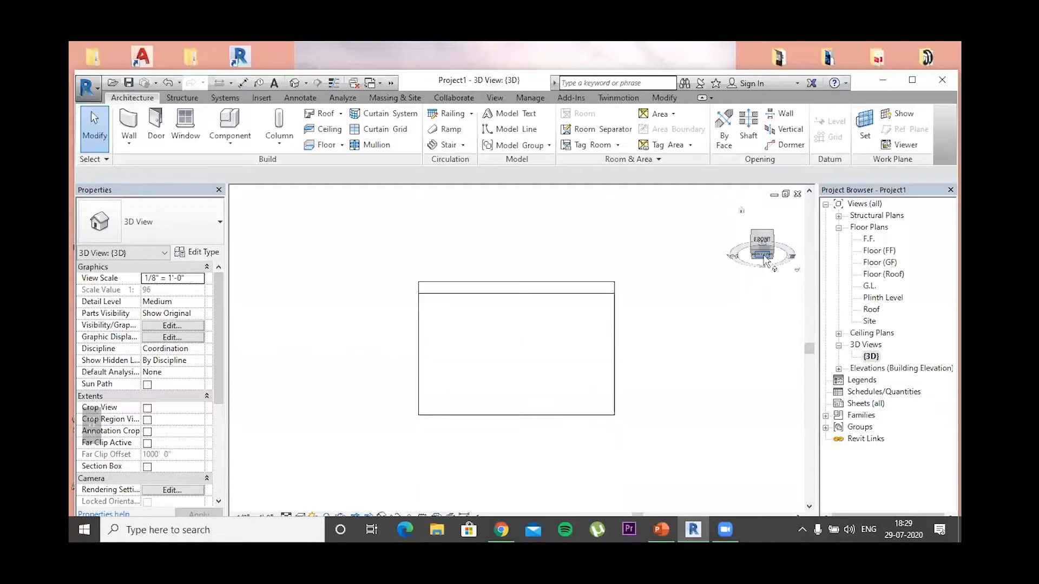
click(762, 227)
click(763, 230)
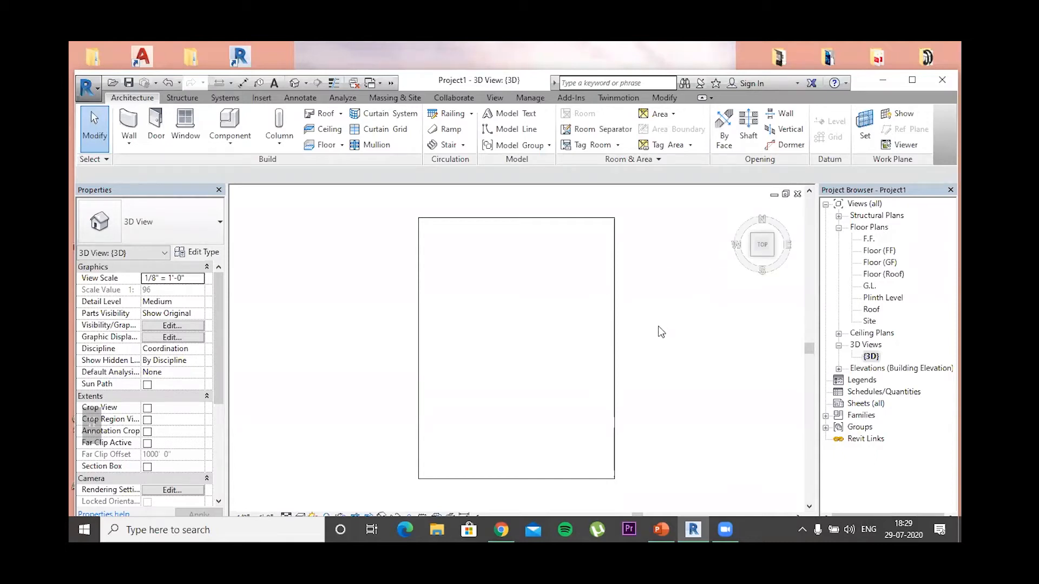
click(762, 260)
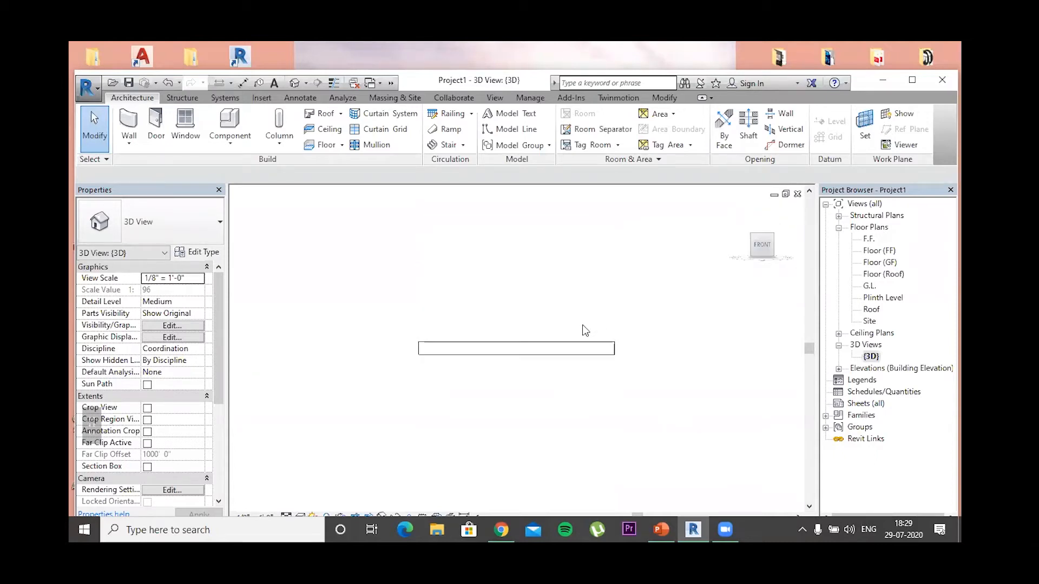
middle_click(484, 329)
mouse_move(484, 329)
middle_down()
mouse_move(633, 323)
mouse_move(487, 267)
mouse_move(474, 366)
mouse_move(601, 281)
mouse_move(375, 292)
mouse_move(561, 373)
mouse_move(553, 278)
mouse_move(526, 359)
mouse_move(656, 279)
mouse_move(449, 290)
mouse_move(617, 248)
mouse_move(521, 336)
mouse_move(519, 285)
mouse_move(482, 308)
mouse_move(482, 334)
middle_up()
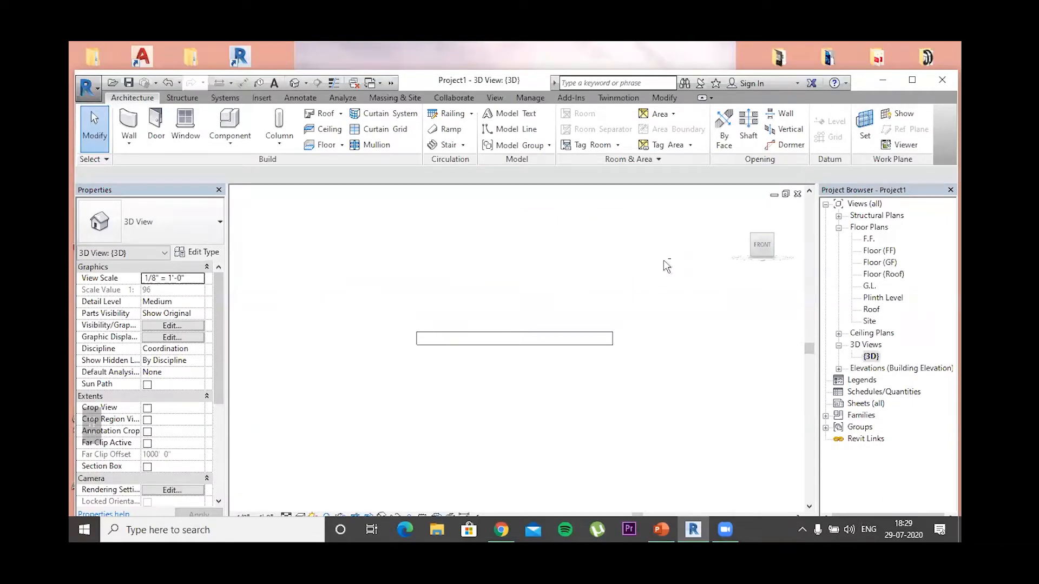
Inspect the plinth floor from an angled 3D viewpoint, near and far, and return to its front orientation
shift+middle_drag(554, 283, 445, 335)
shift+middle_drag(617, 336, 499, 334)
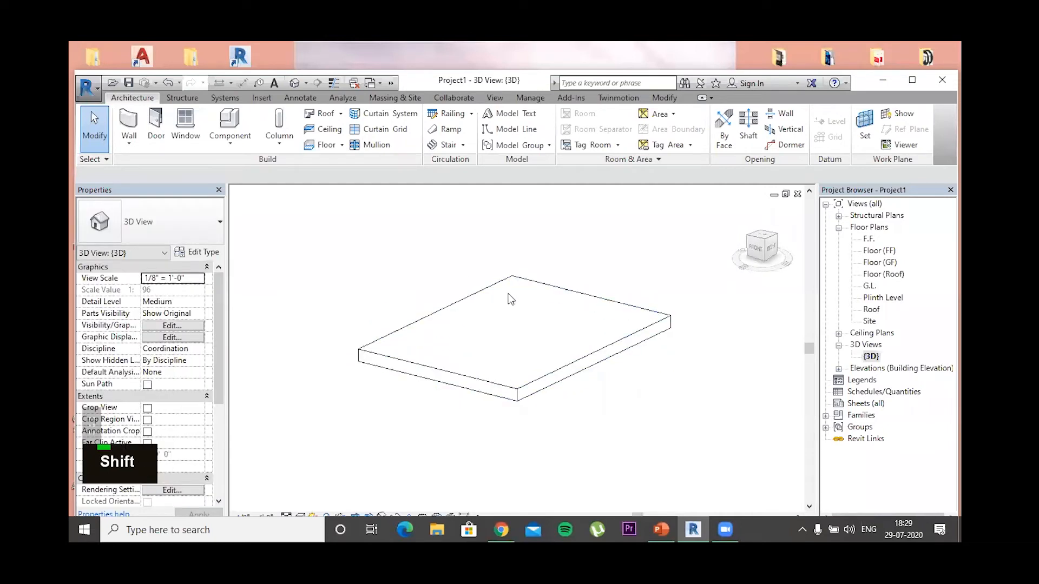
scroll(514, 325, up, 5)
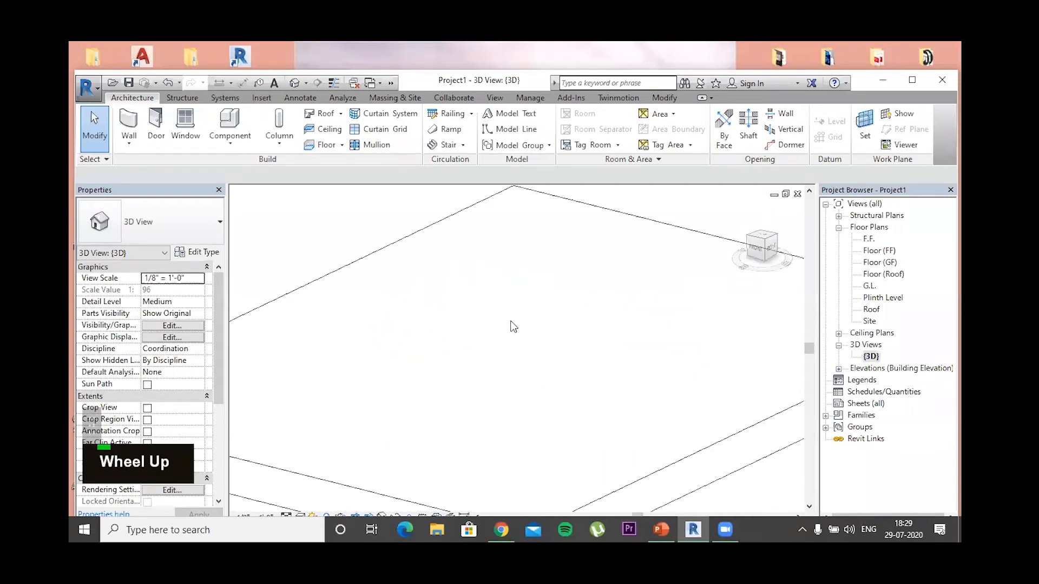
scroll(514, 327, down, 6)
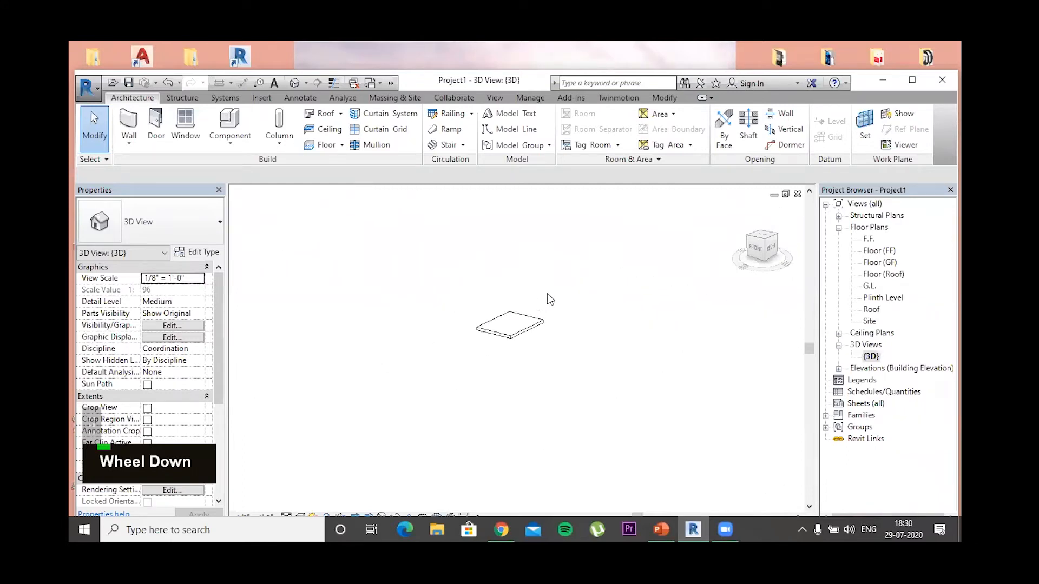
scroll(628, 266, up, 4)
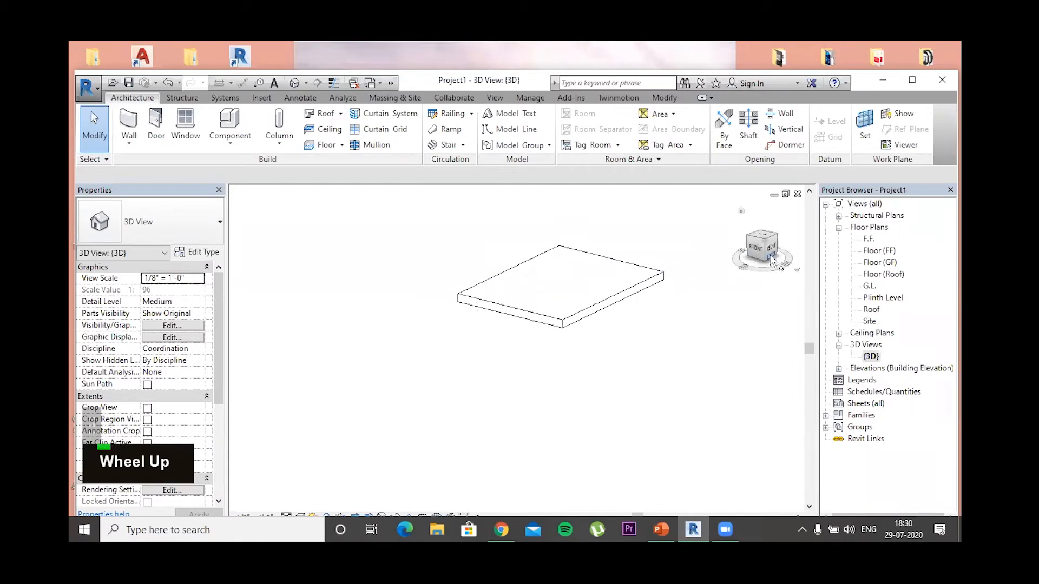
click(756, 248)
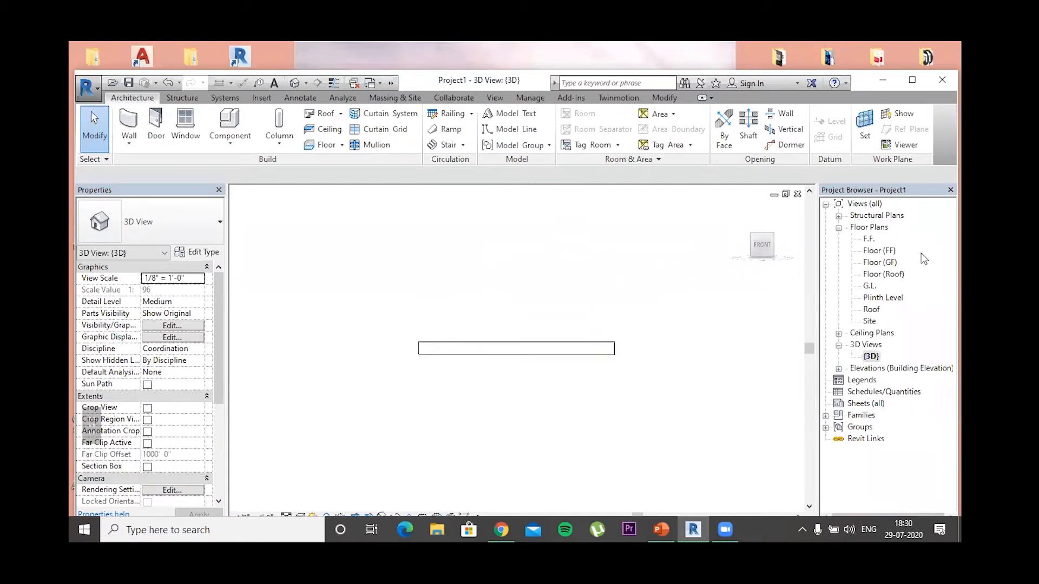
Open the Plinth Level floor plan and frame the plinth floor outline in it
double_click(878, 300)
scroll(489, 371, up, 2)
middle_drag(489, 371, 543, 426)
scroll(505, 337, up, 1)
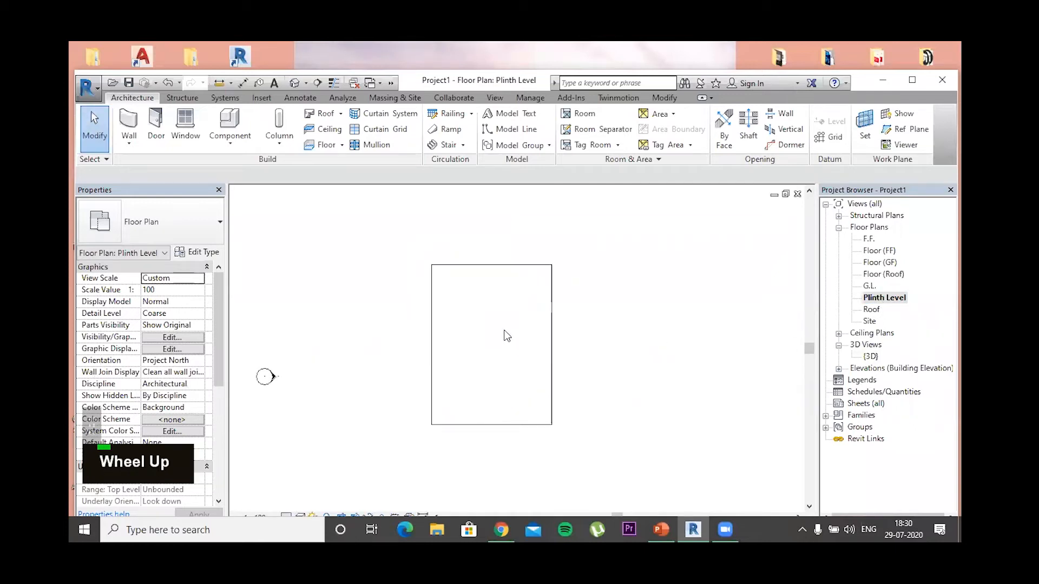
scroll(437, 306, up, 1)
scroll(452, 315, down, 1)
middle_drag(452, 315, 438, 283)
scroll(439, 285, up, 1)
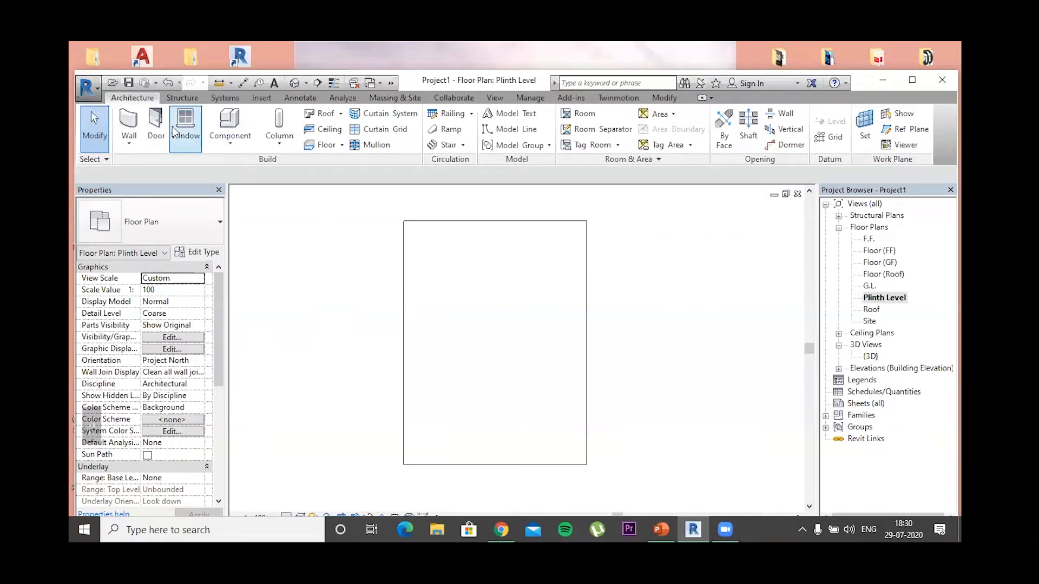
click(132, 117)
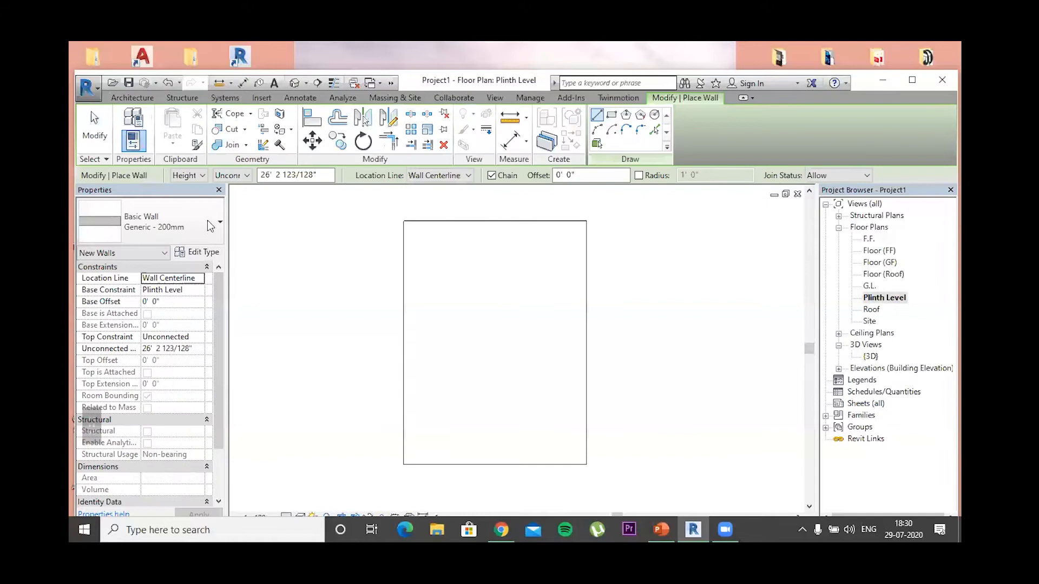
click(216, 225)
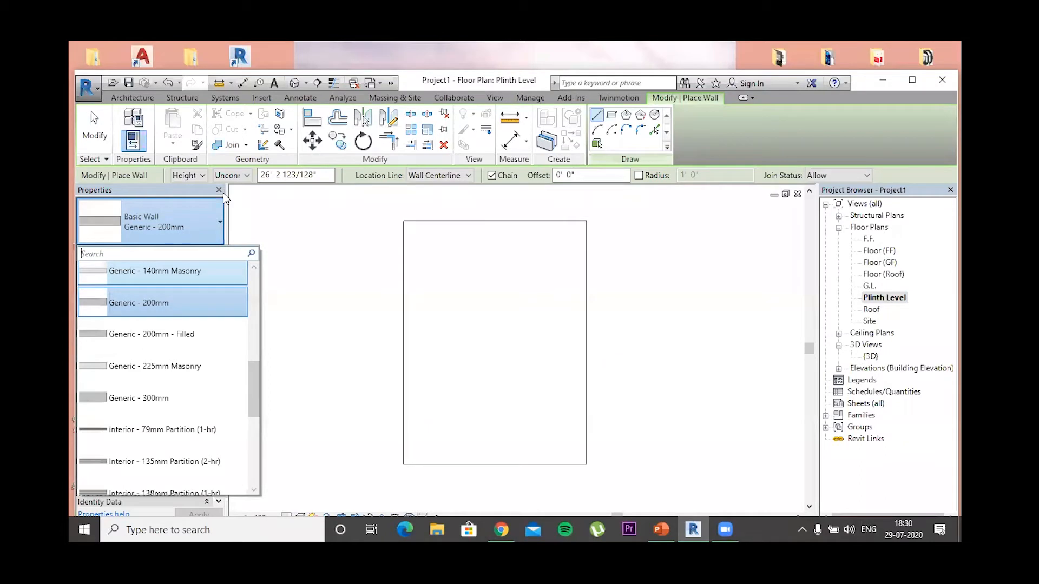
key(Escape)
key(Escape)
key(Escape)
key(Escape)
key(Escape)
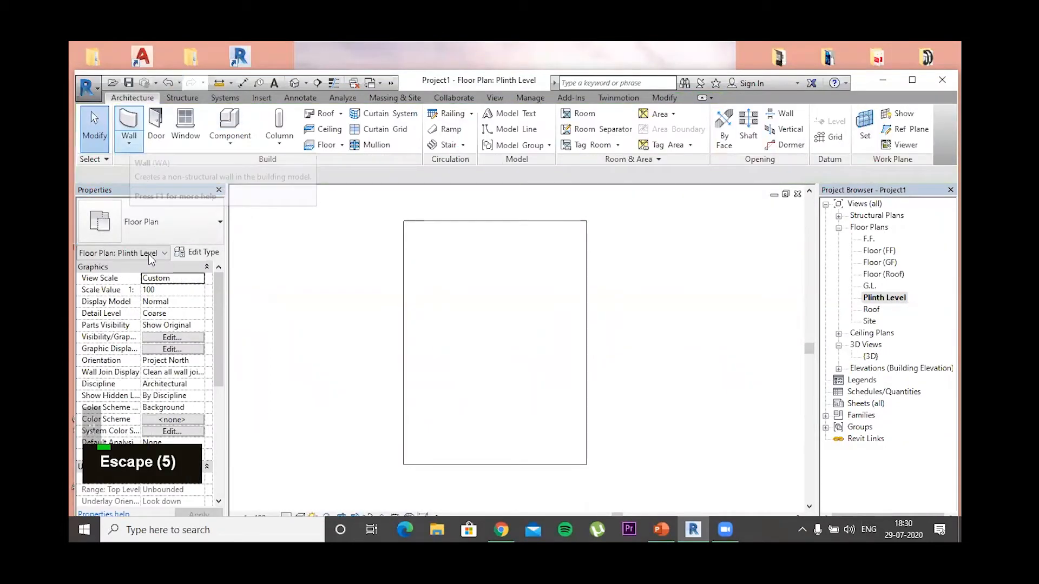
click(129, 143)
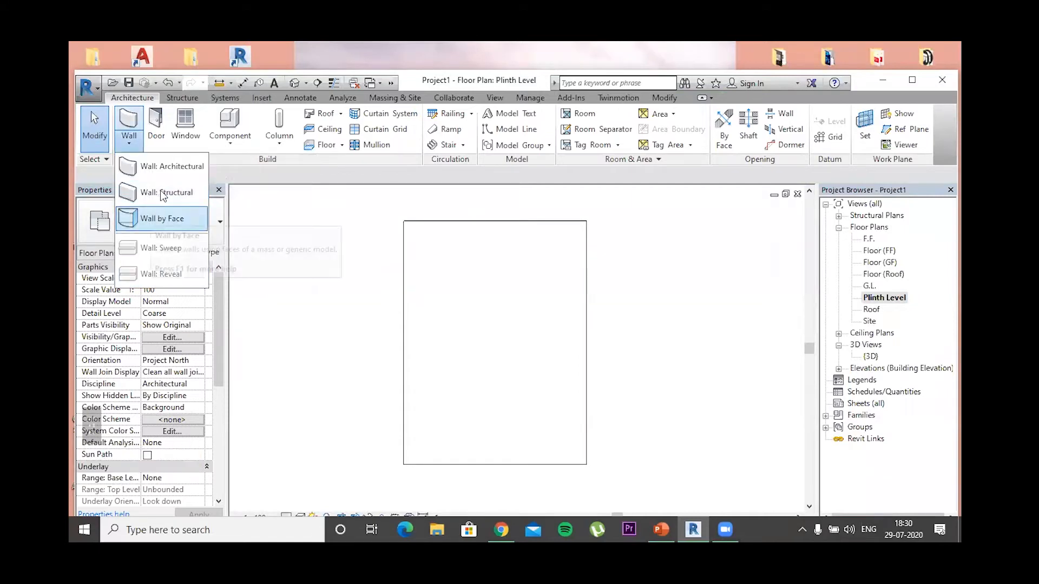
click(133, 141)
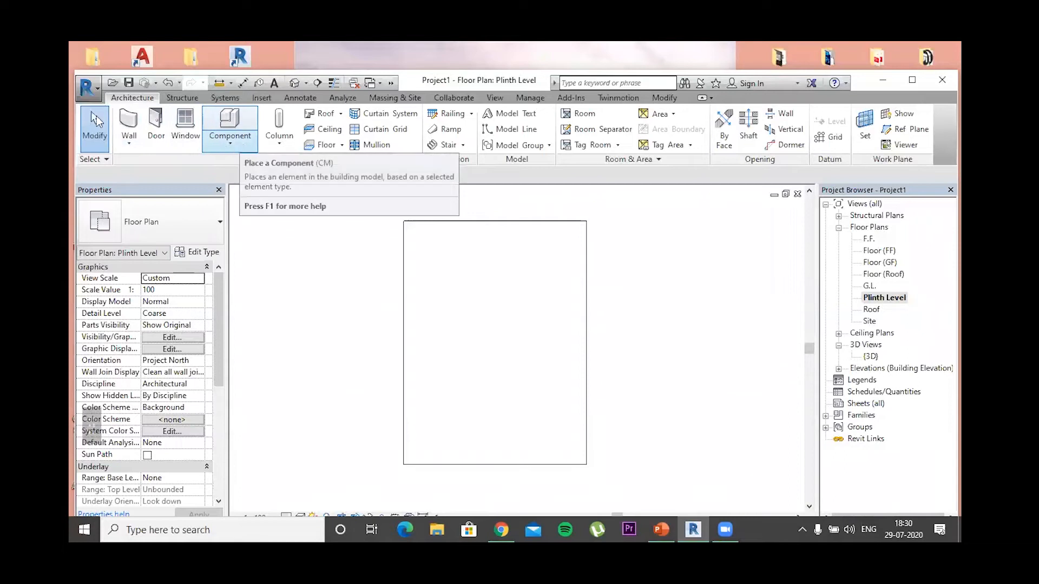
Start the Wall tool and review the available wall types, keeping Basic Wall Generic - 200mm
click(124, 128)
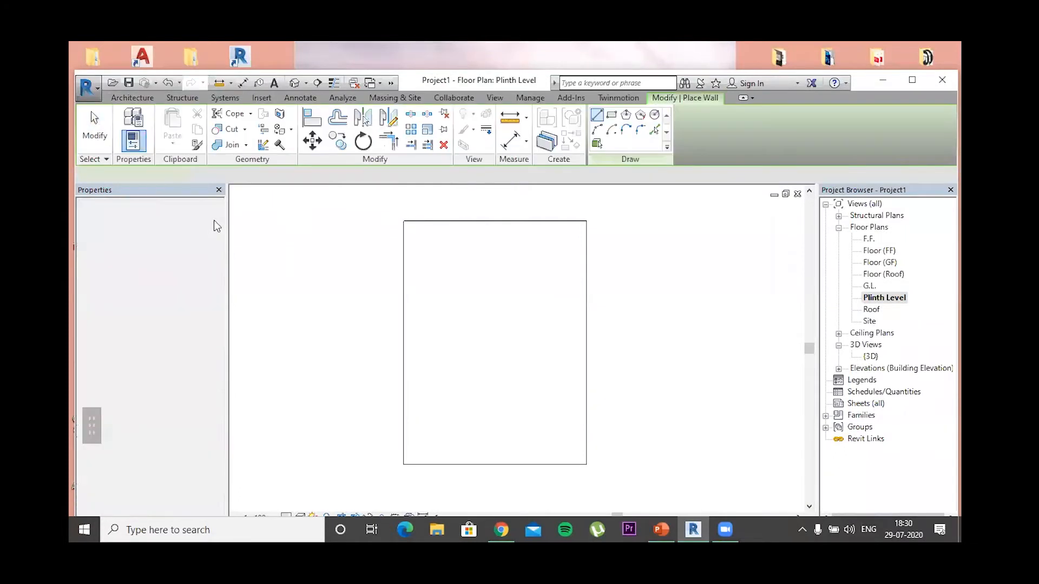
click(219, 223)
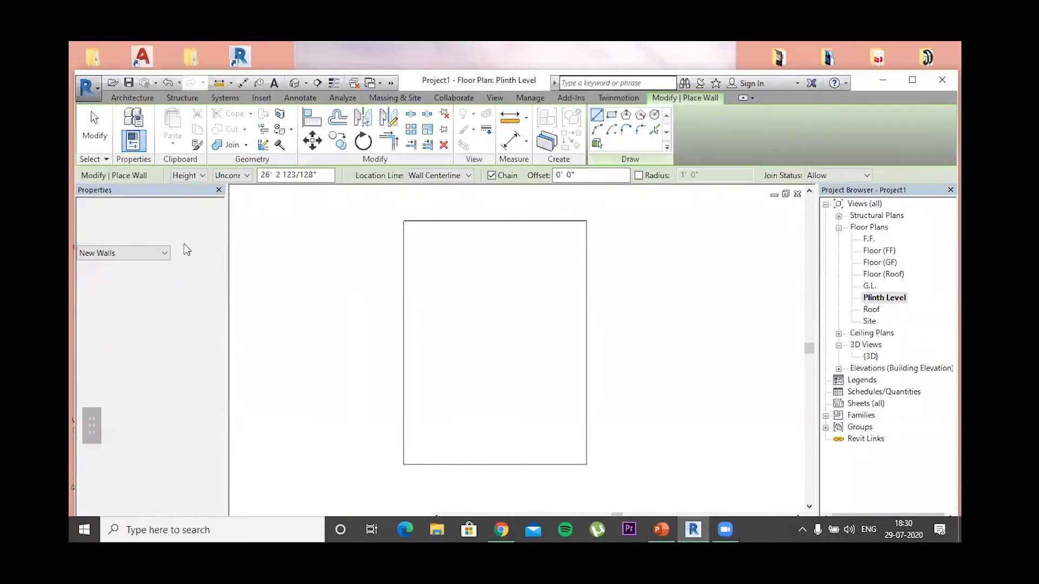
scroll(178, 320, down, 3)
scroll(180, 327, down, 3)
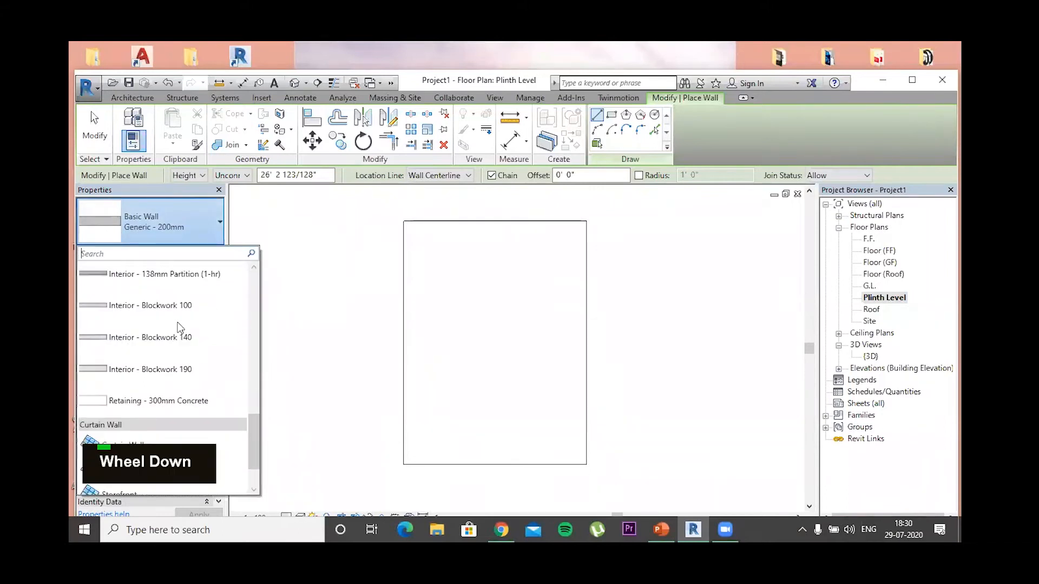
scroll(180, 327, up, 8)
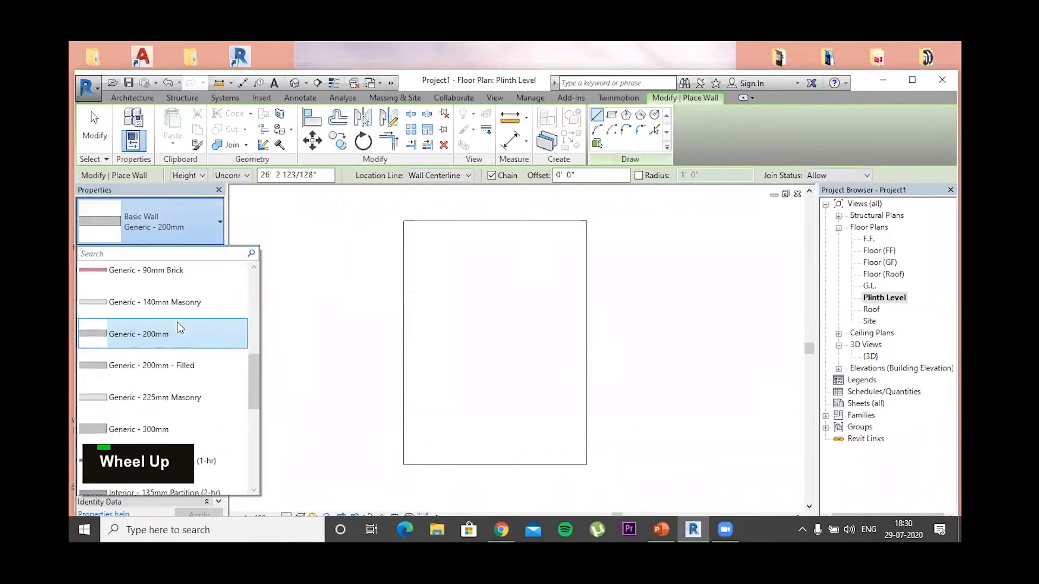
scroll(180, 328, up, 1)
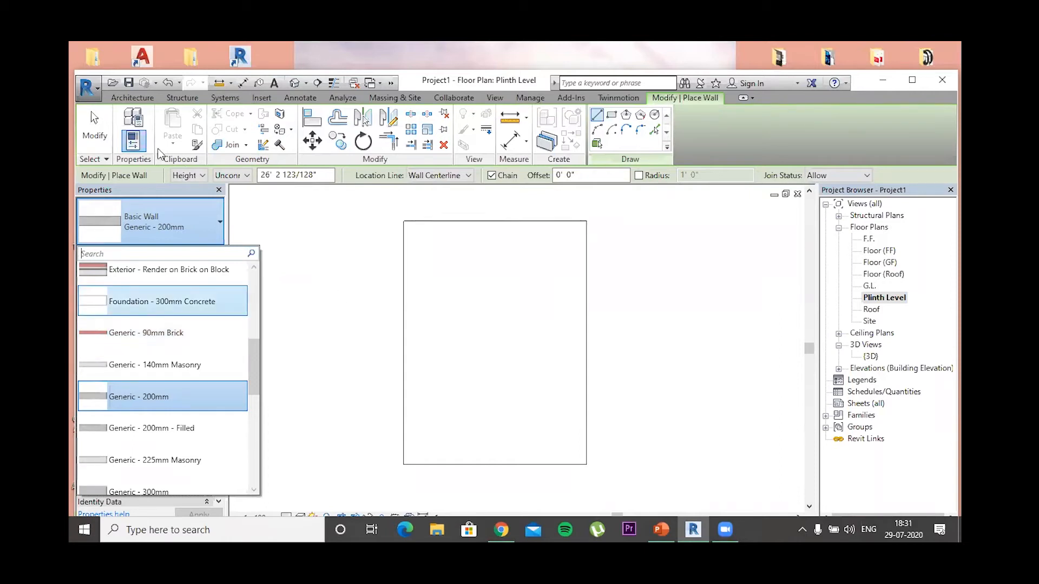
click(220, 231)
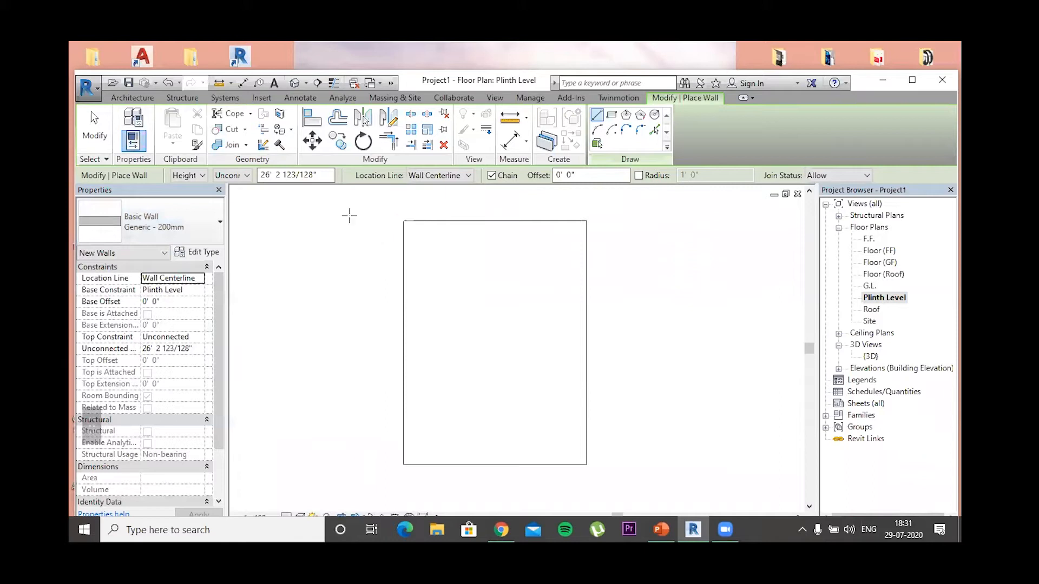
Set the new walls' unconnected height to 10' and their location line to Finish Face: Exterior
drag(307, 174, 252, 178)
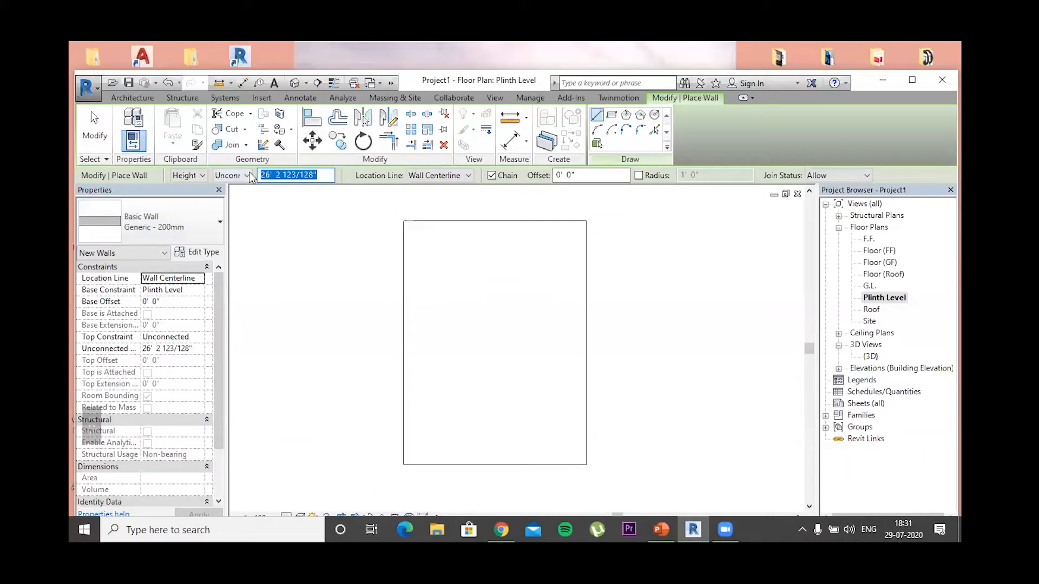
text(10)
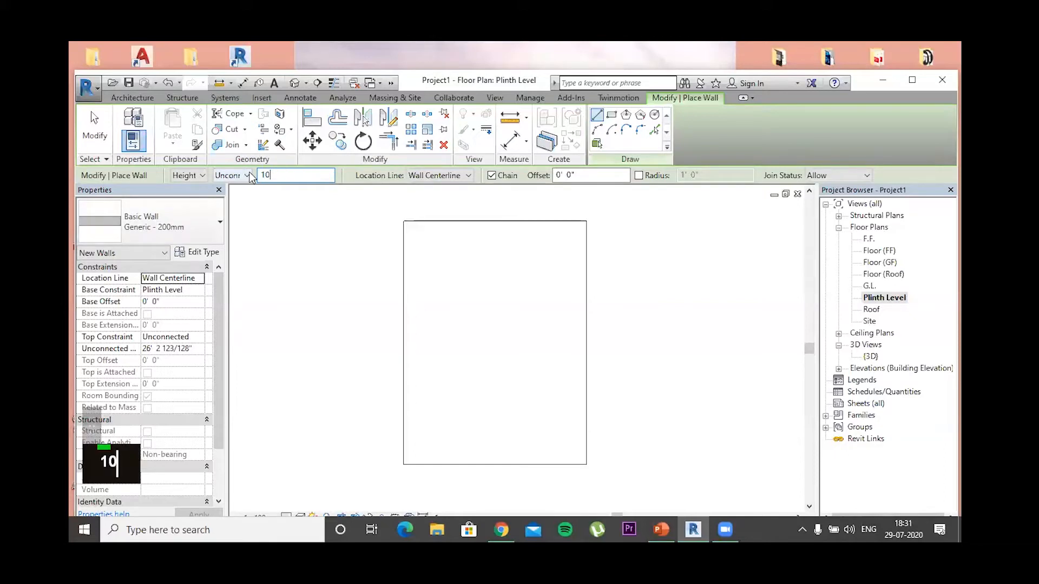
key(Return)
click(444, 176)
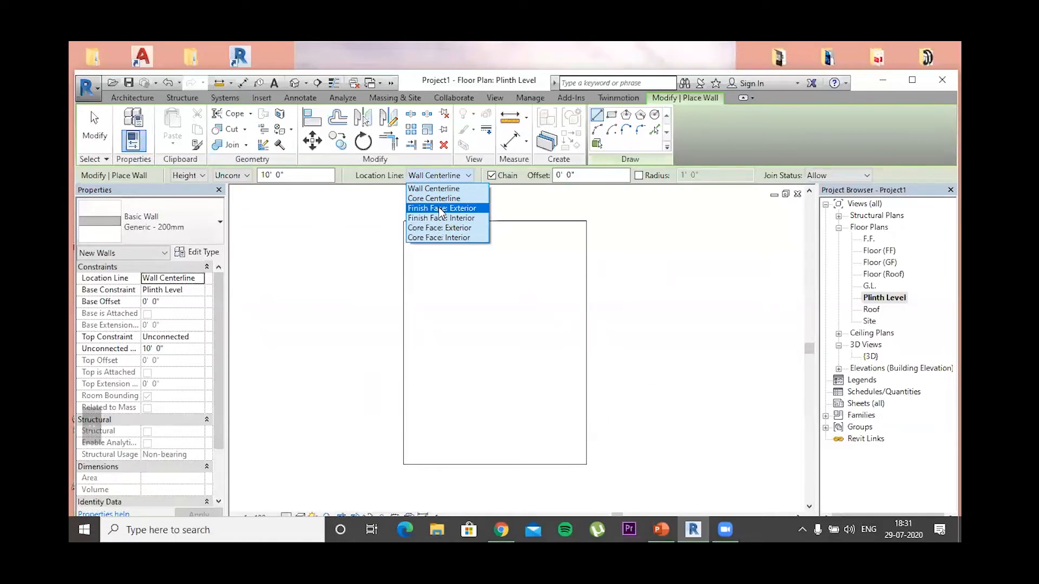
click(439, 210)
scroll(303, 274, up, 2)
click(329, 272)
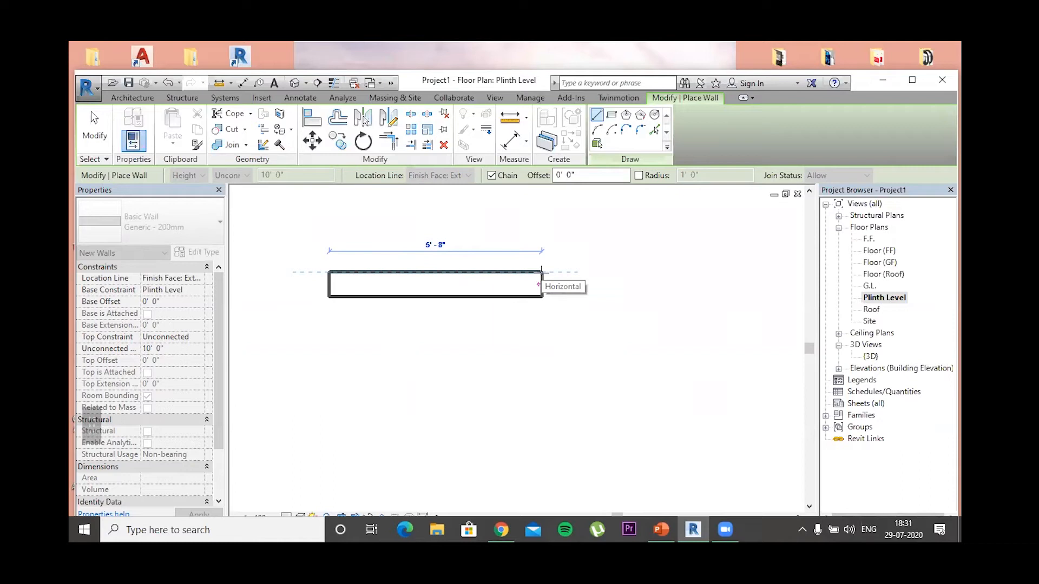
key(space)
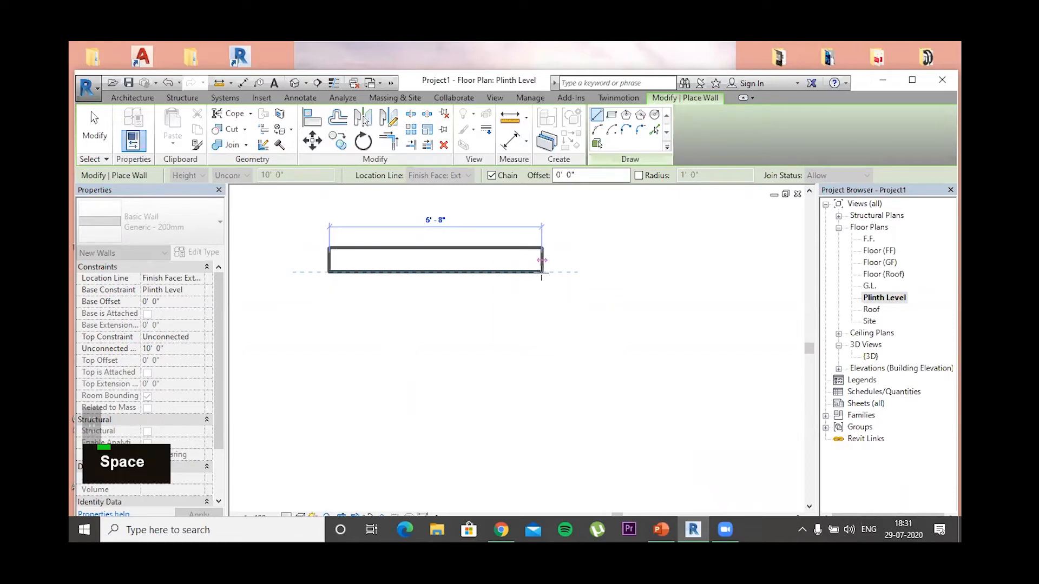
key(space)
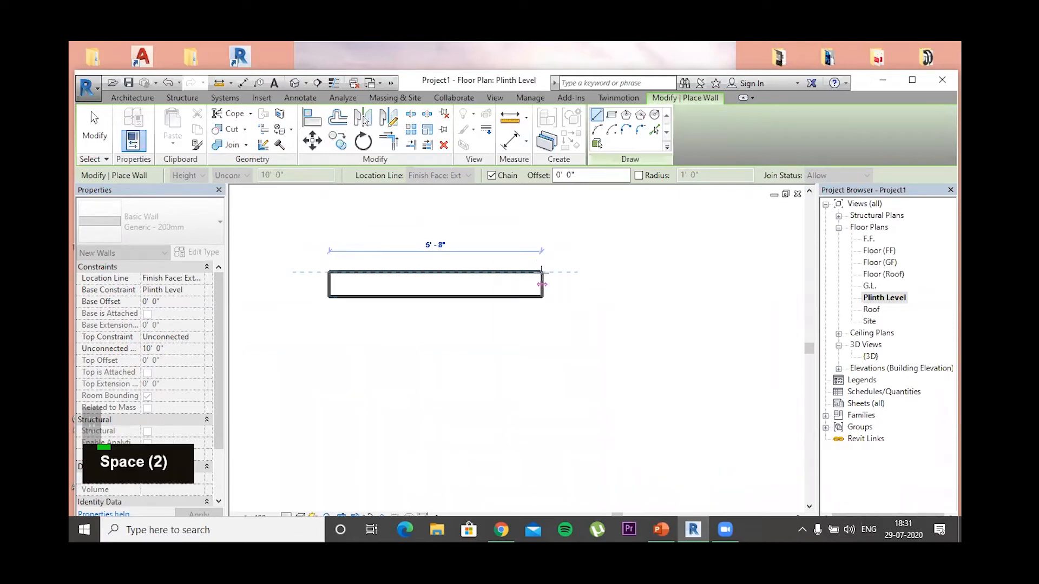
key(space)
key(space)
key(space)
key(space)
key(space)
key(space)
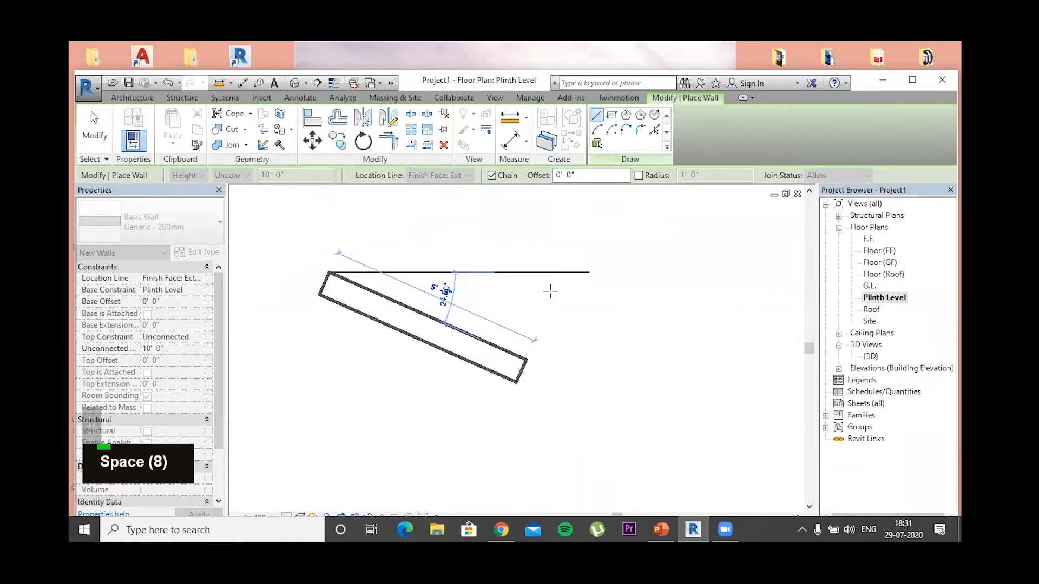
scroll(575, 281, down, 1)
scroll(575, 281, down, 3)
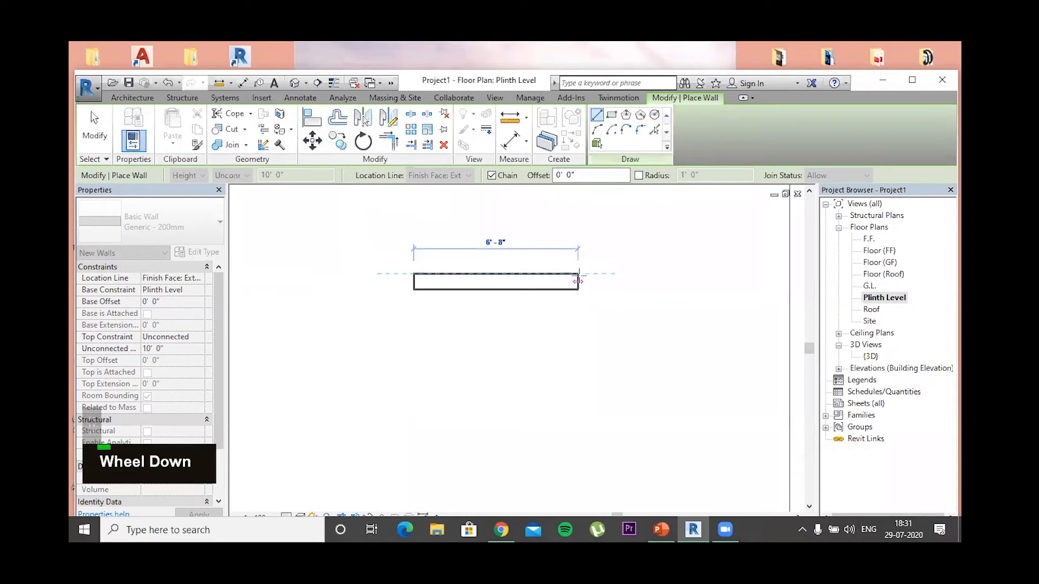
key(Escape)
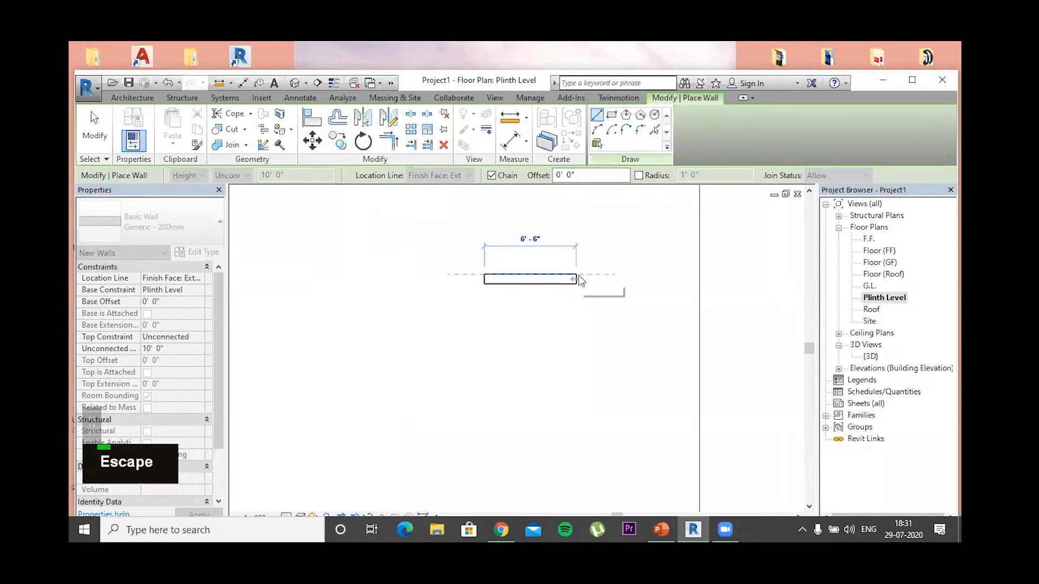
key(Escape)
Draw walls along the left and bottom edges of the plinth floor from its top-left corner, flipped to lie inside the outline
middle_drag(579, 275, 559, 308)
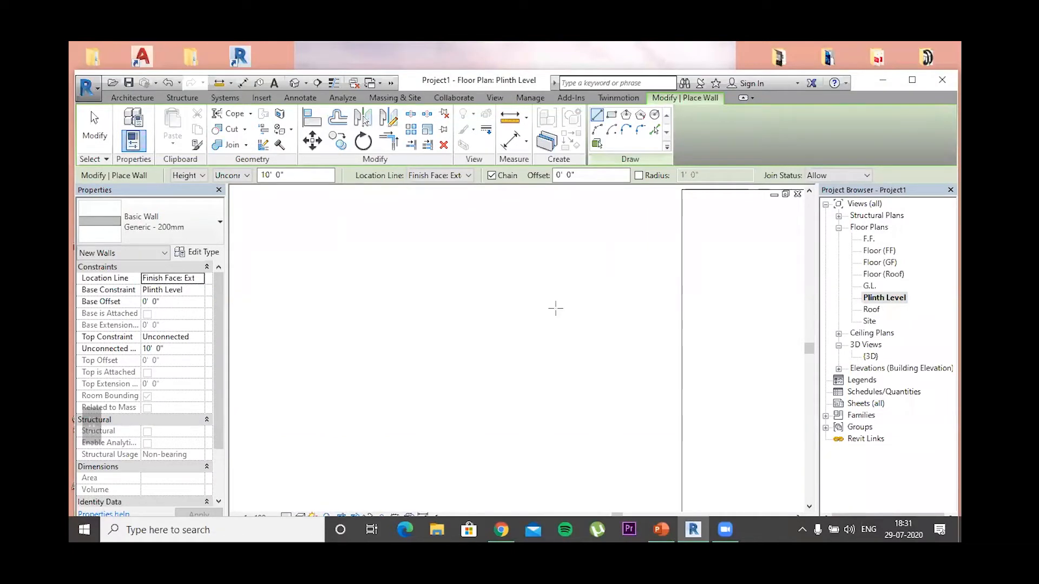
scroll(695, 243, down, 2)
middle_drag(696, 243, 476, 255)
scroll(542, 299, down, 2)
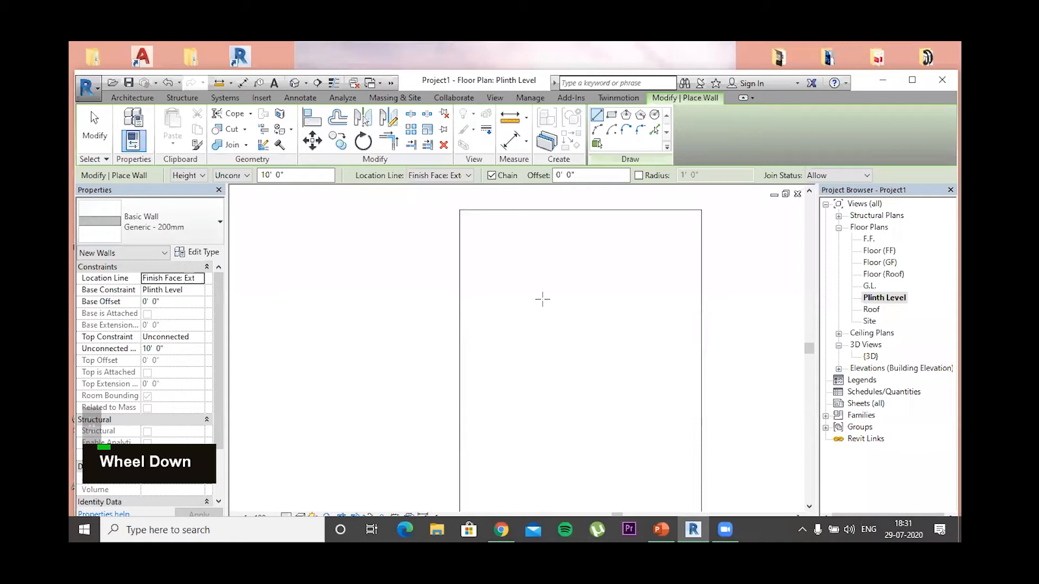
scroll(467, 207, down, 1)
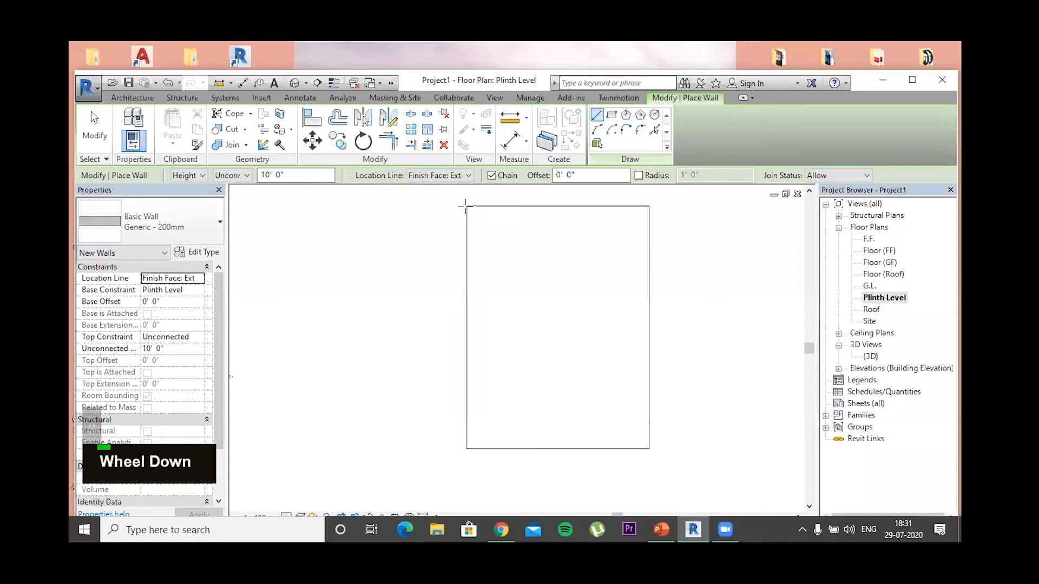
click(466, 205)
scroll(464, 272, up, 2)
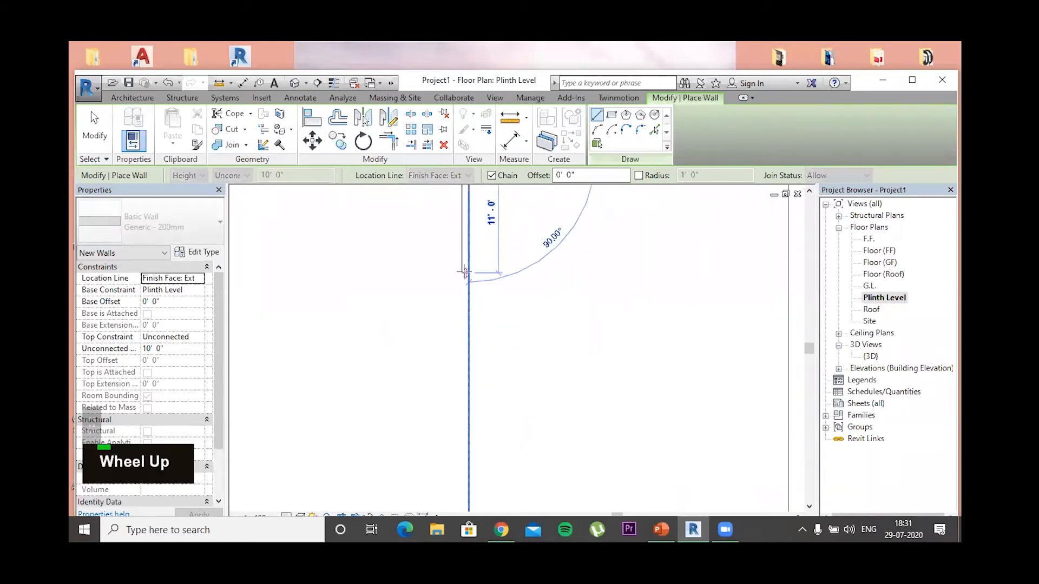
key(space)
middle_click(463, 235)
middle_drag(467, 375, 453, 327)
scroll(463, 330, down, 2)
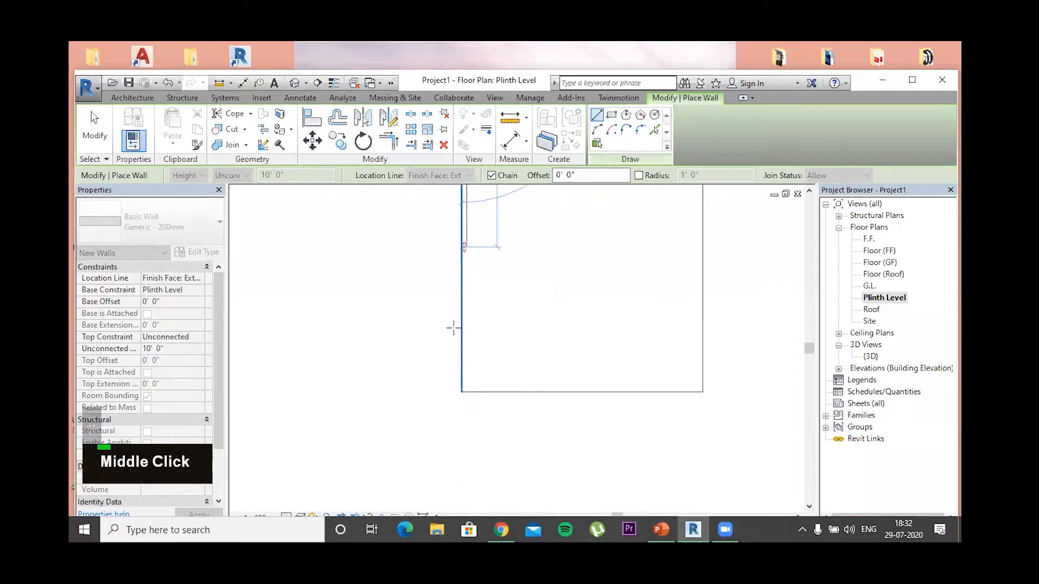
click(461, 391)
click(702, 389)
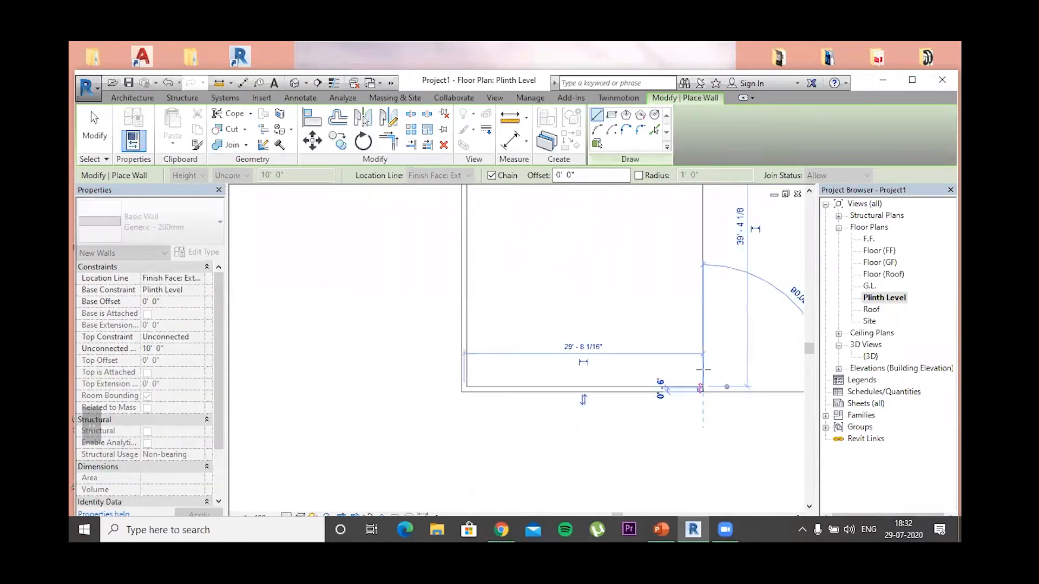
Continue the wall chain along the plinth floor's right and top edges back to the starting corner, and end the Wall tool
middle_drag(698, 271, 707, 441)
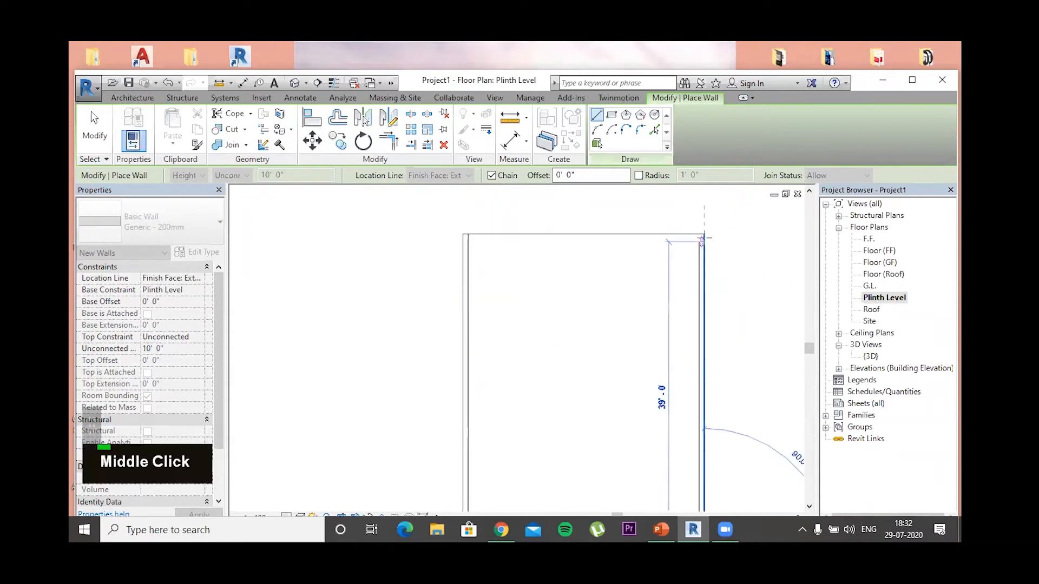
click(703, 233)
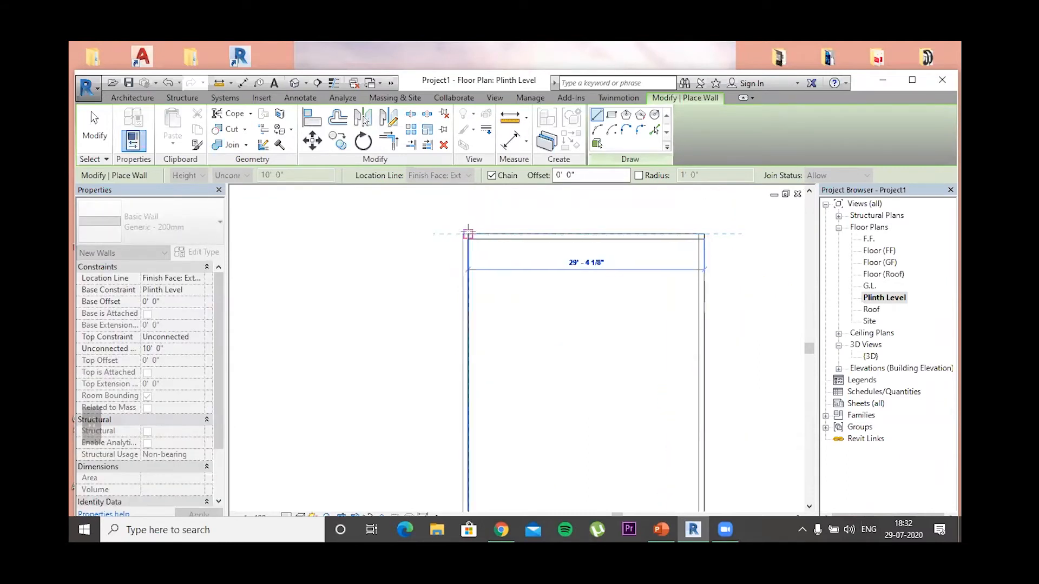
click(462, 234)
key(Escape)
key(Escape)
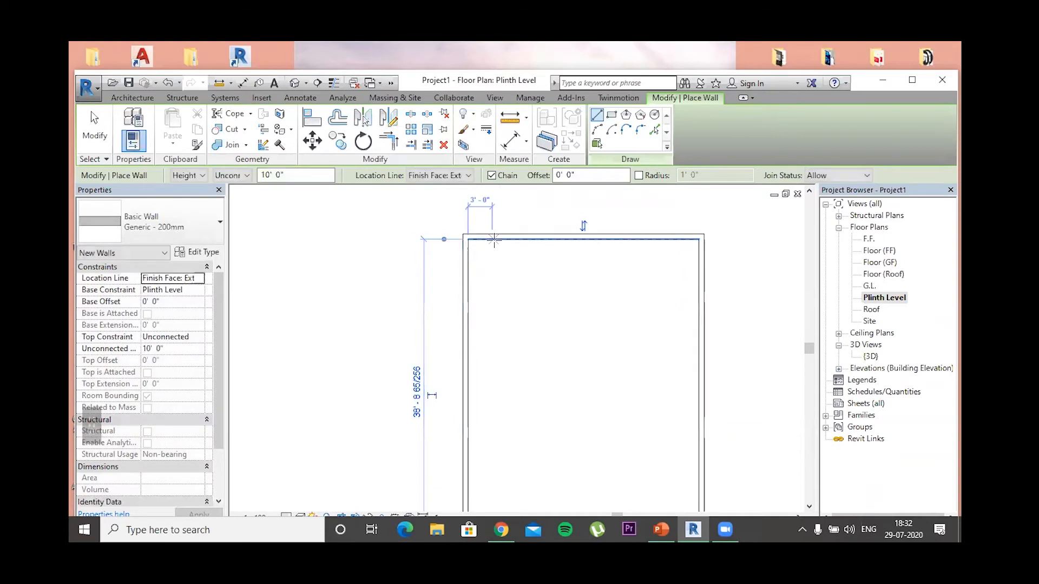
key(Escape)
key(Escape)
key(Escape)
key(Escape)
Inspect the perimeter walls on the plinth floor from angled viewpoints in the {3D} view, and return to the Plinth Level floor plan
click(869, 355)
double_click(869, 355)
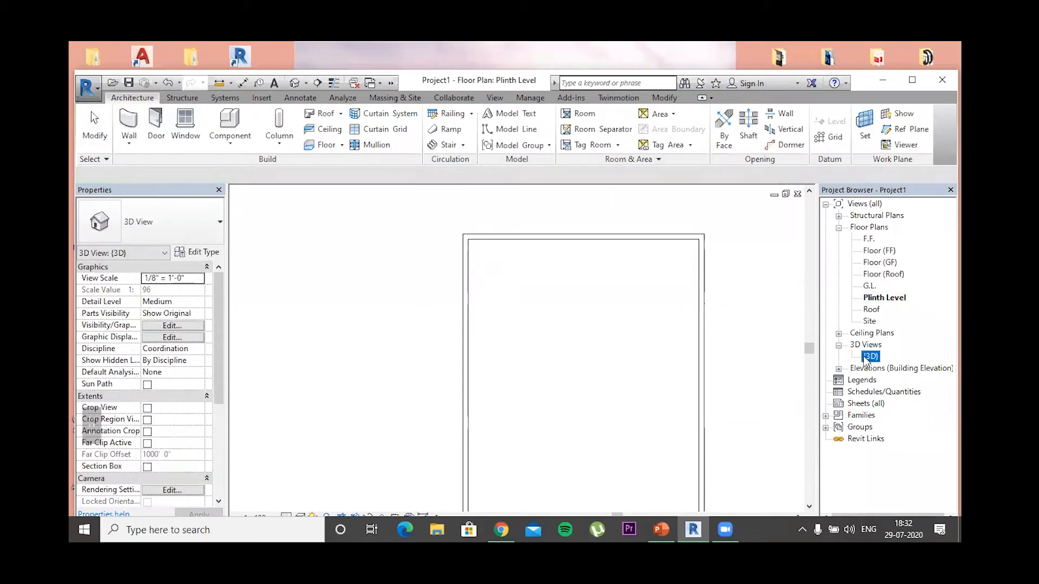
scroll(563, 424, down, 2)
shift+middle_drag(563, 424, 556, 368)
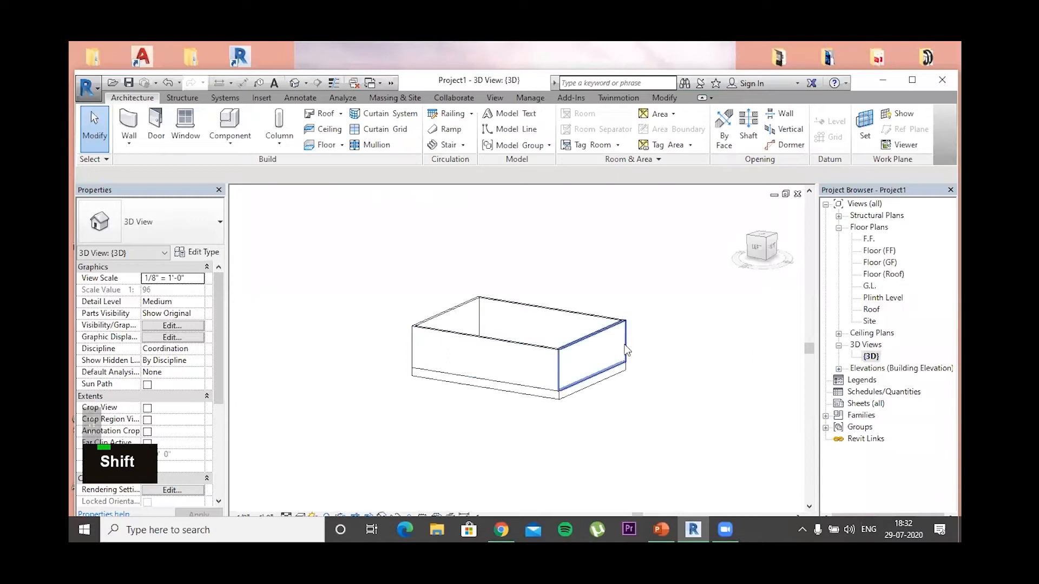
shift+middle_drag(652, 330, 526, 360)
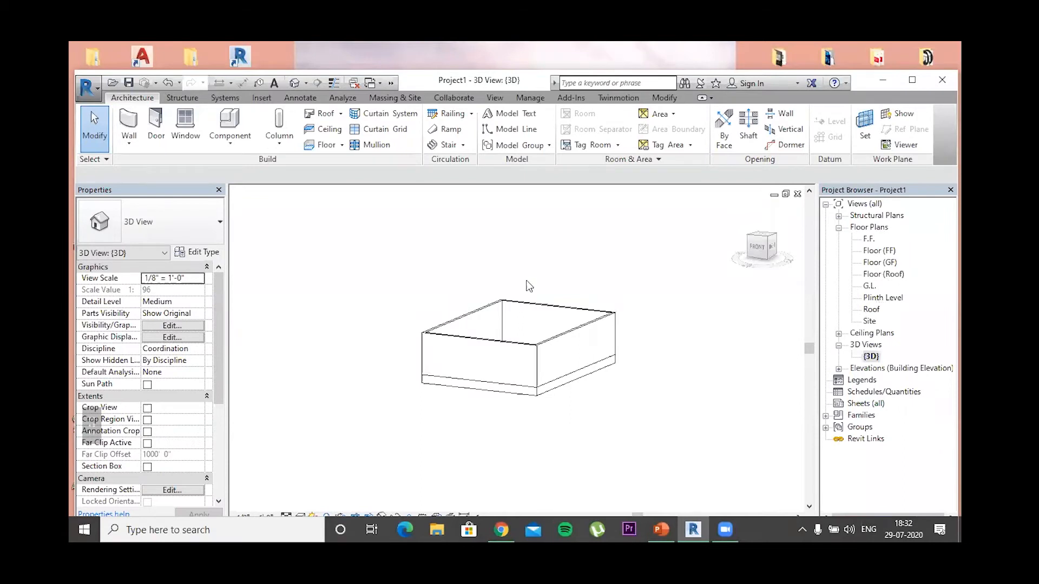
scroll(554, 332, down, 3)
middle_drag(554, 332, 464, 250)
scroll(466, 252, down, 1)
middle_drag(483, 320, 489, 371)
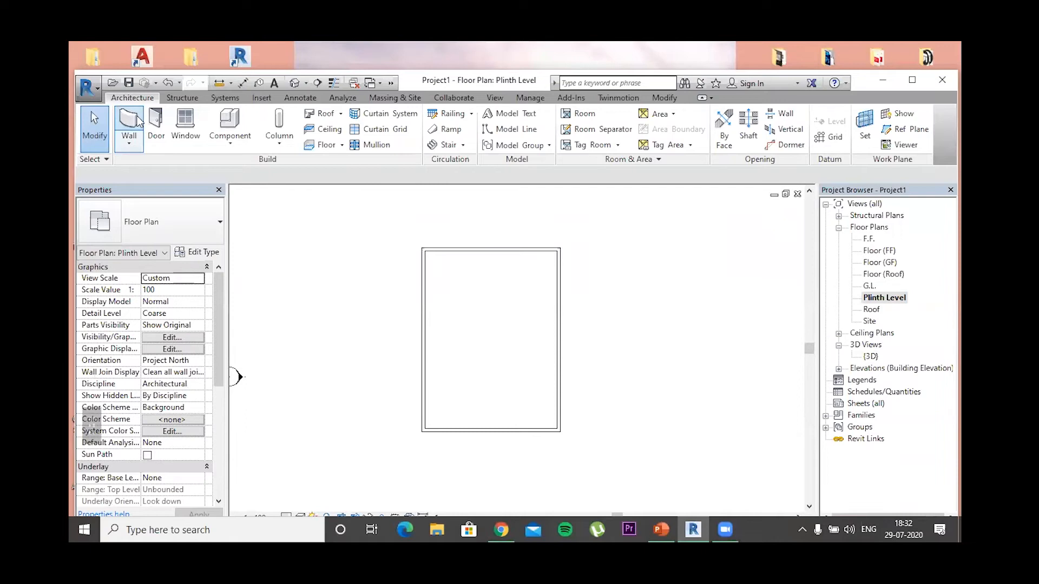
Duplicate the Generic - 200mm basic wall type under the name Generic - 100mm Internal
key(w)
key(a)
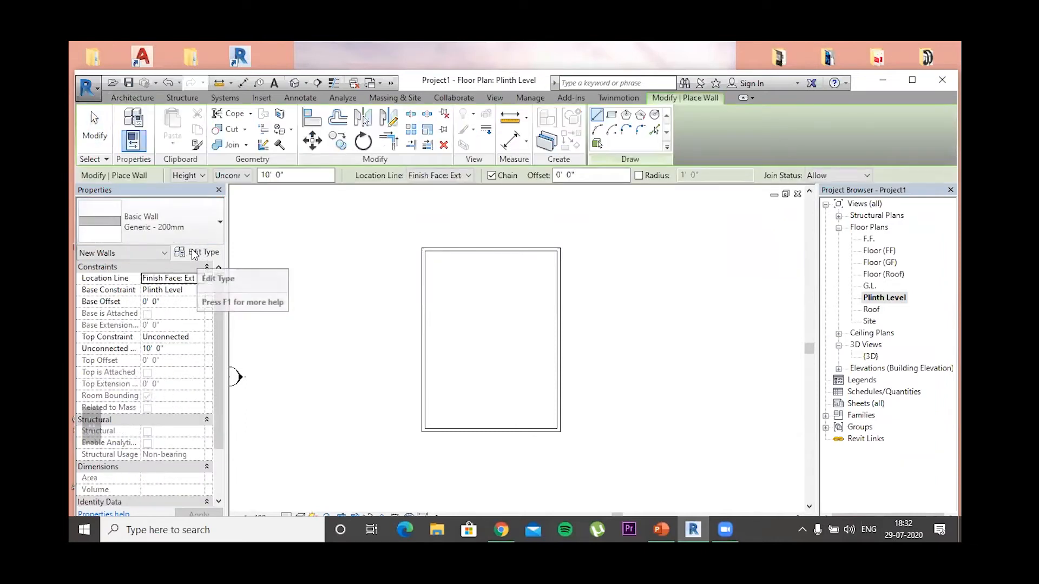
click(194, 254)
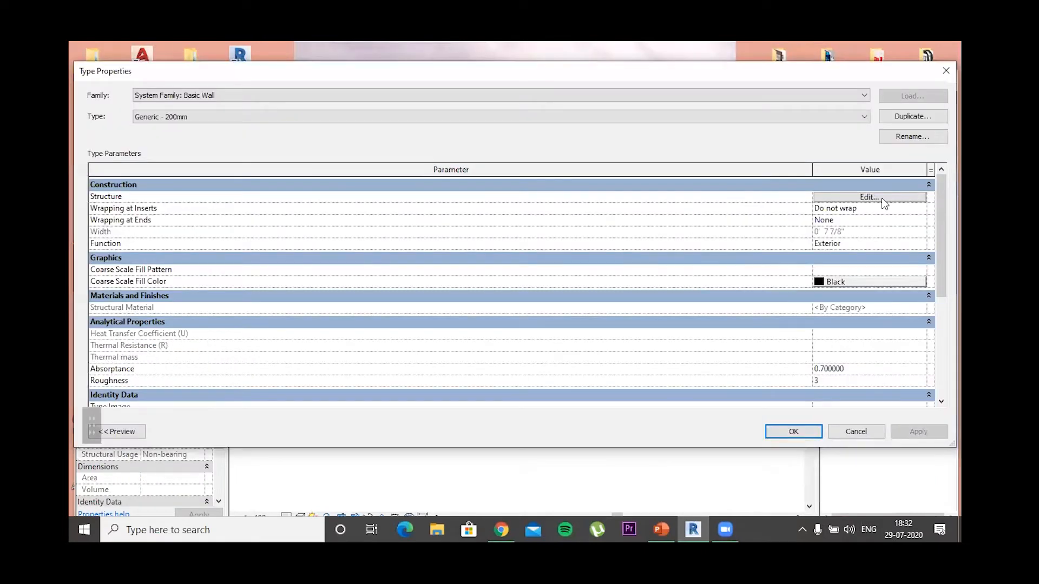
click(911, 116)
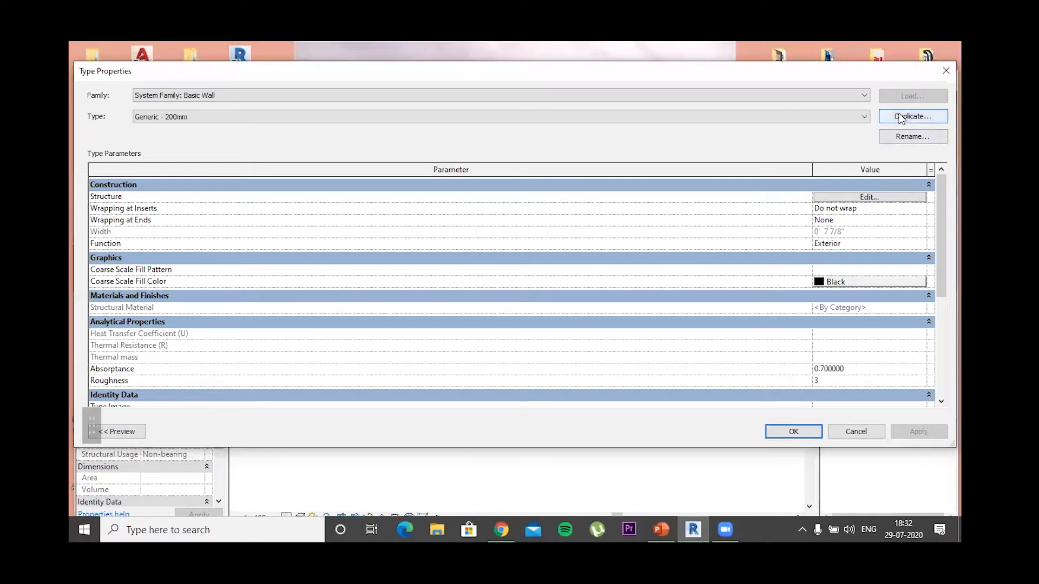
click(521, 249)
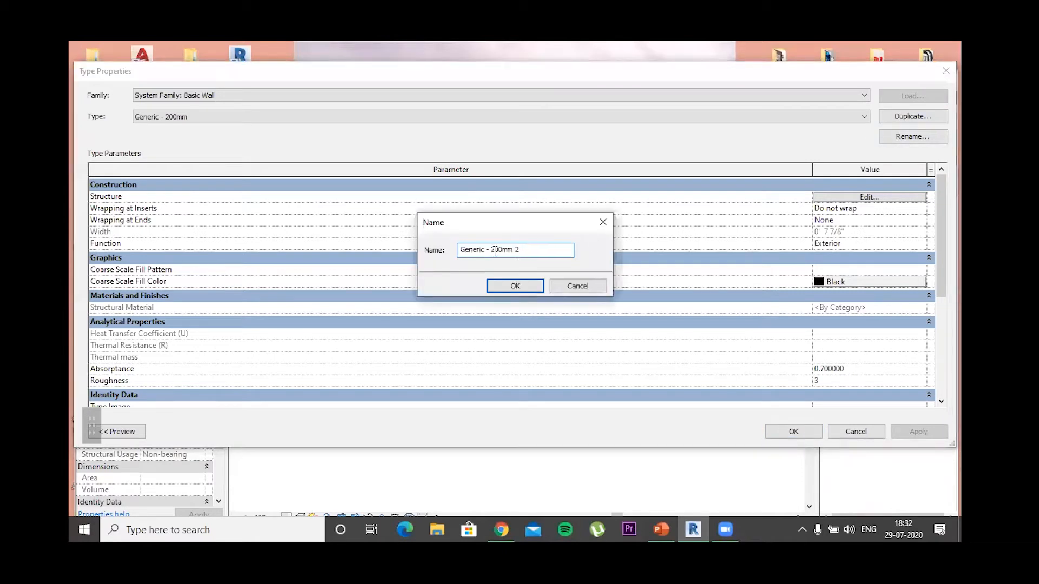
key(ctrl+shift+Left)
key(ctrl+shift+Left)
text(100)
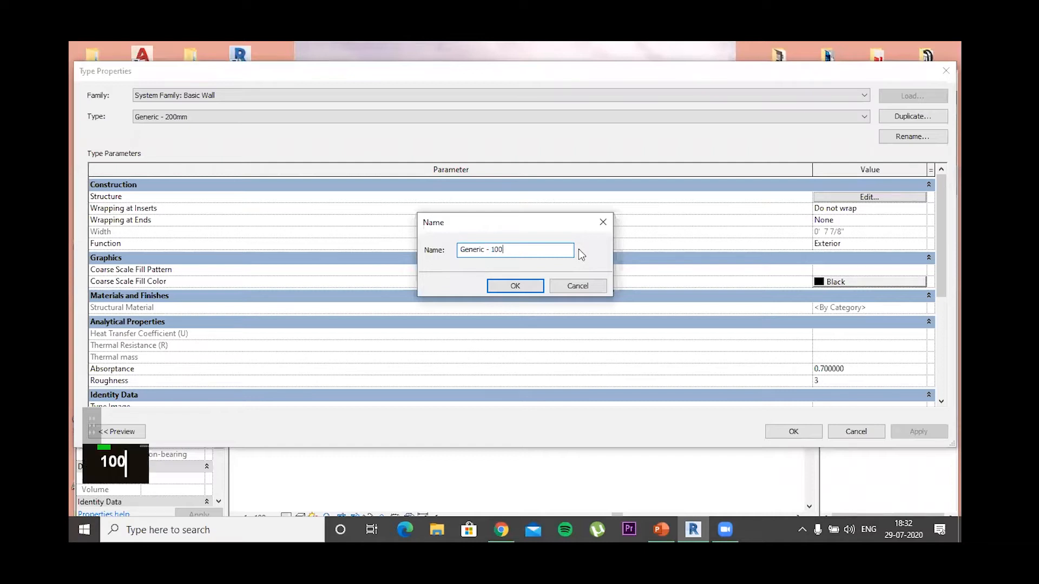
text(mm)
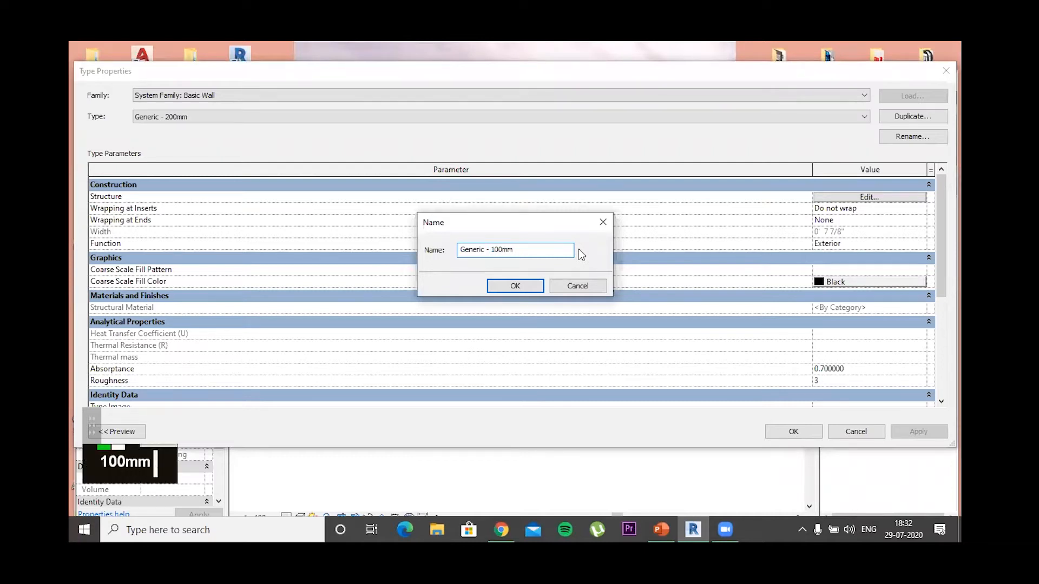
text( Internat)
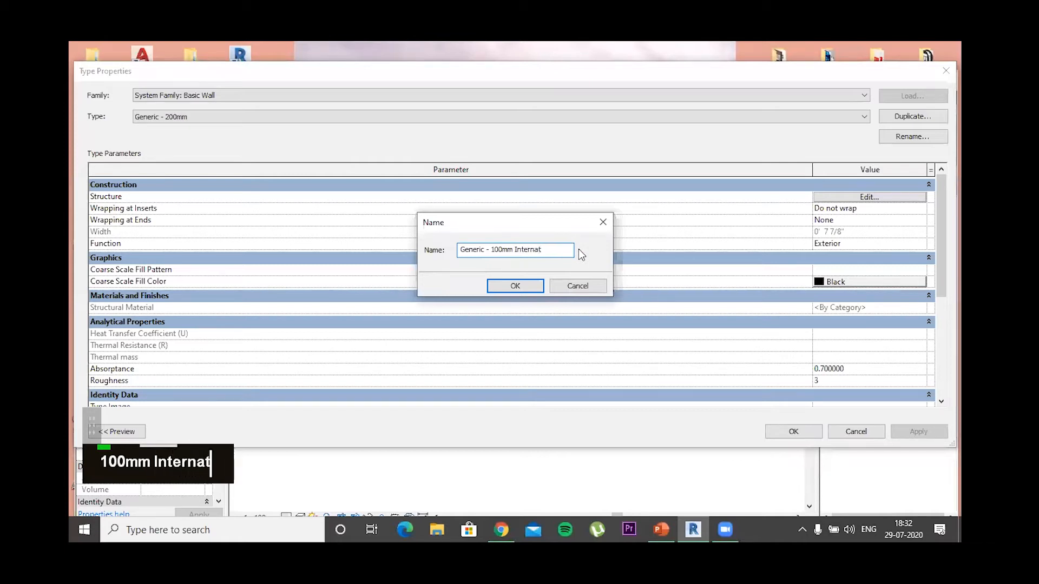
key(BackSpace)
text(l)
key(Return)
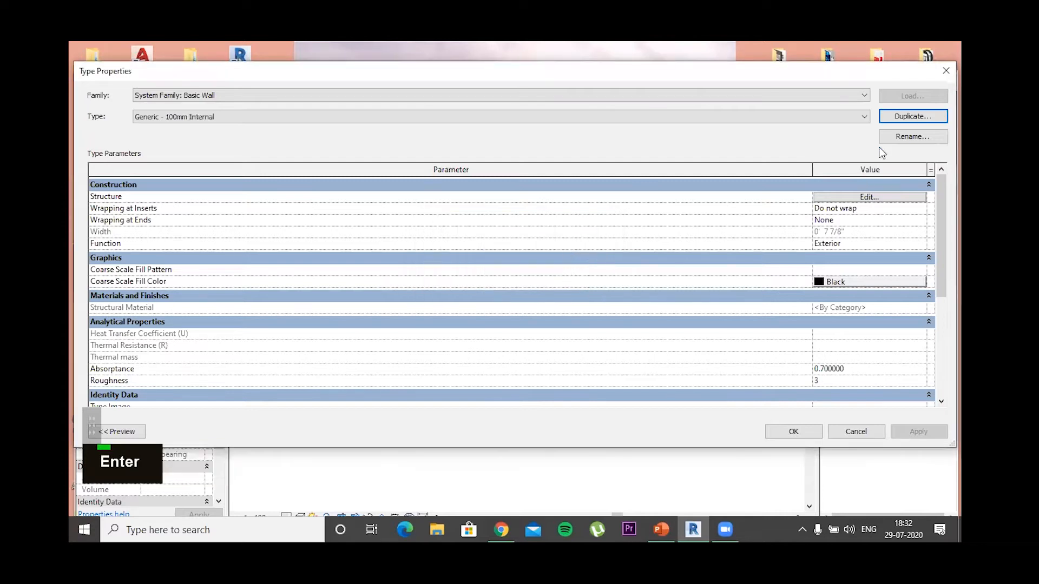
Set the structure layer thickness of Generic - 100mm Internal to 4" and confirm the type changes
click(869, 197)
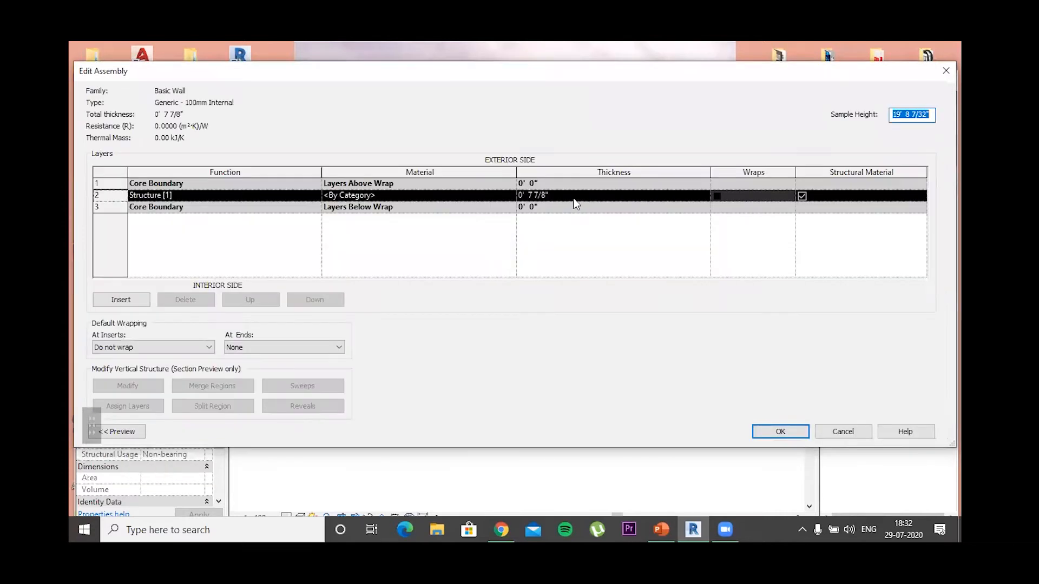
double_click(574, 197)
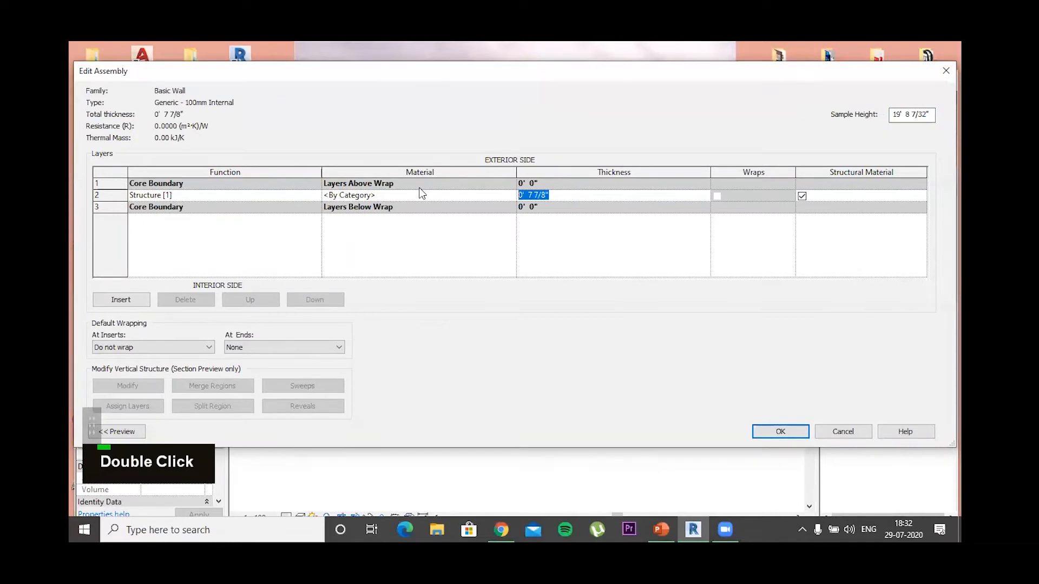
text(4")
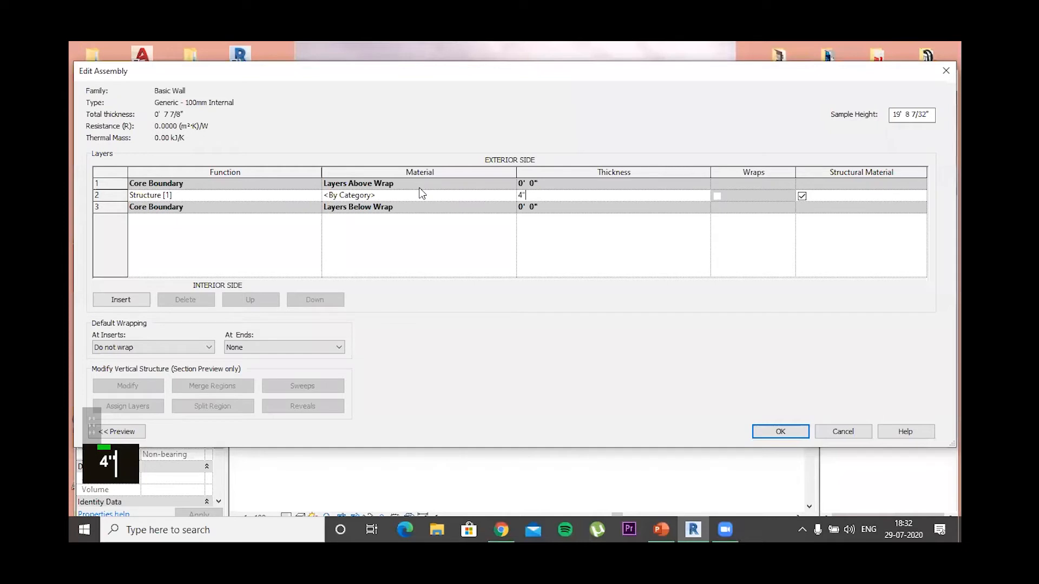
key(Return)
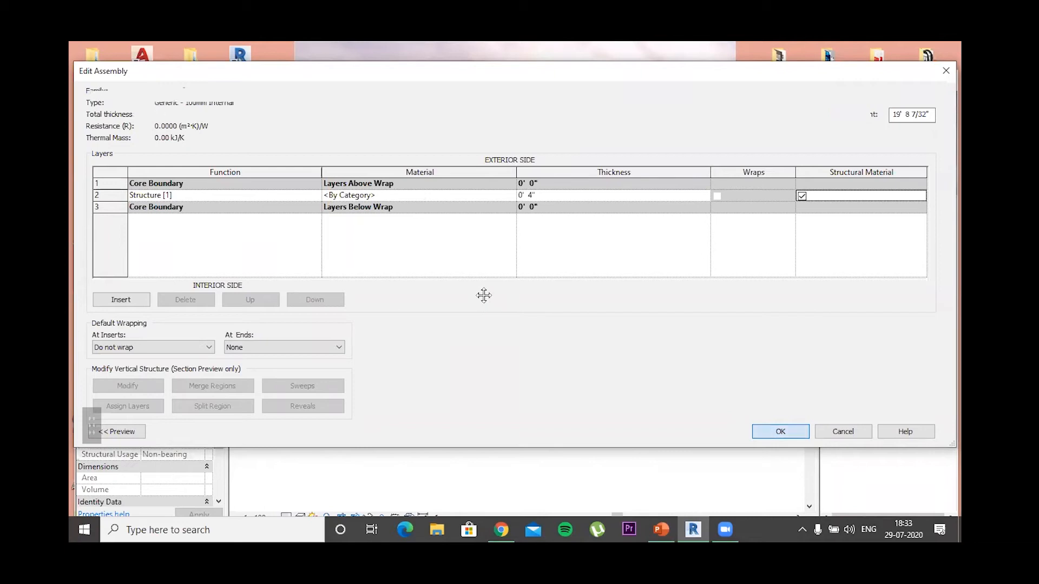
scroll(472, 322, down, 2)
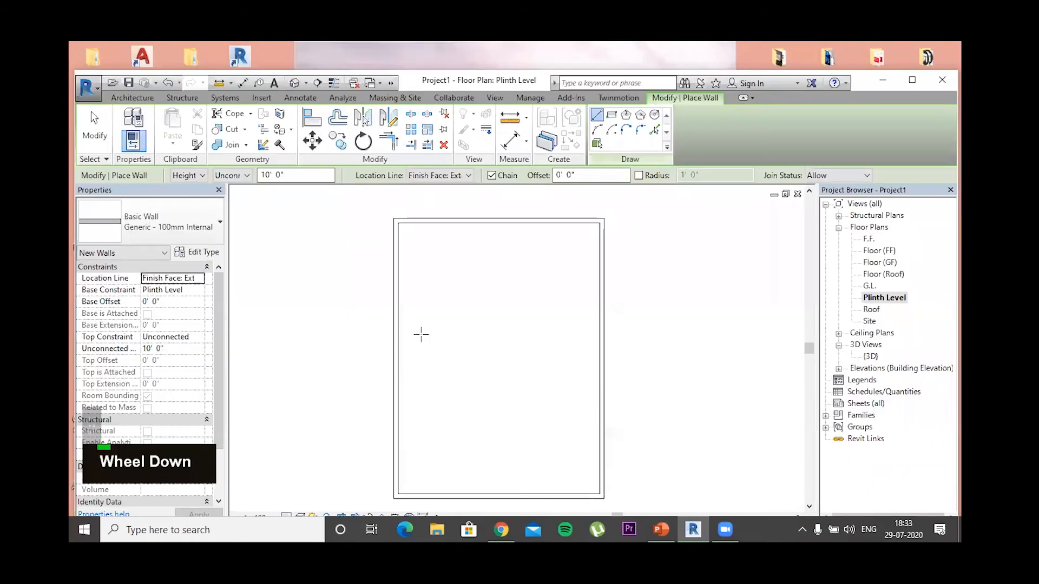
Using the Generic - 200mm type, draw a flipped horizontal wall about 10' long inward from the left exterior wall's inner face
click(199, 238)
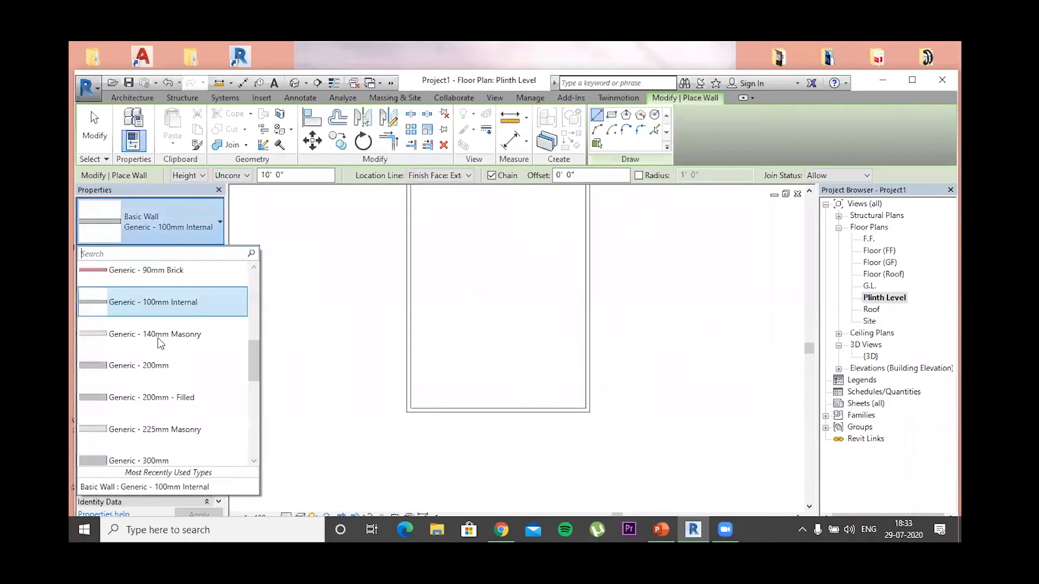
click(173, 374)
click(410, 408)
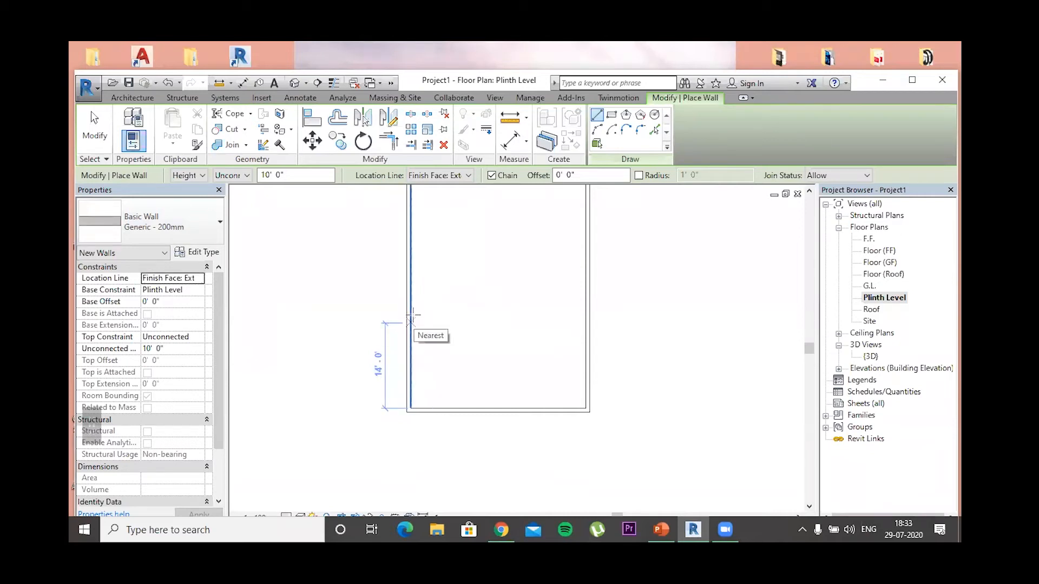
click(410, 317)
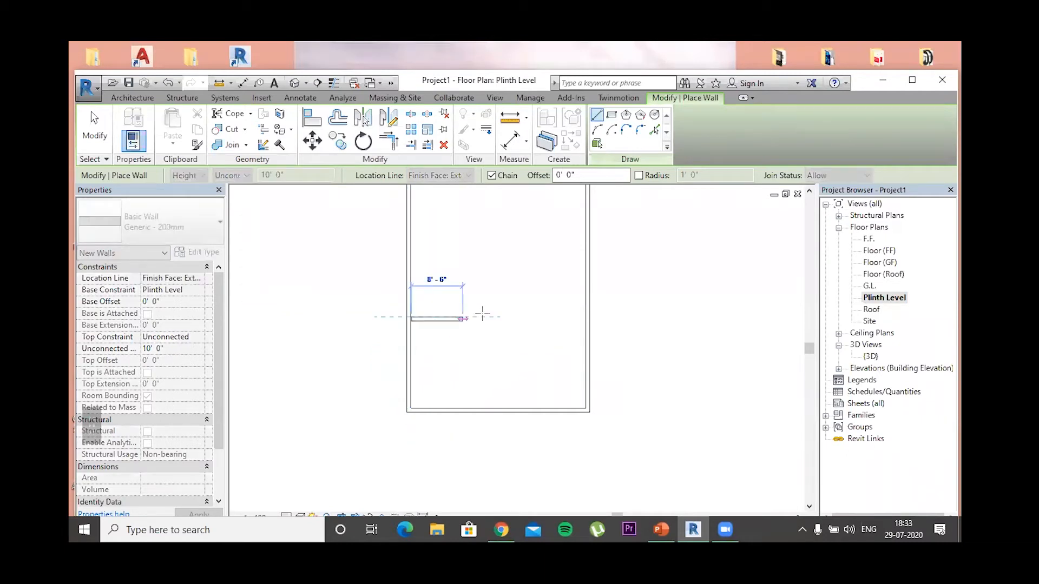
scroll(482, 314, up, 3)
key(space)
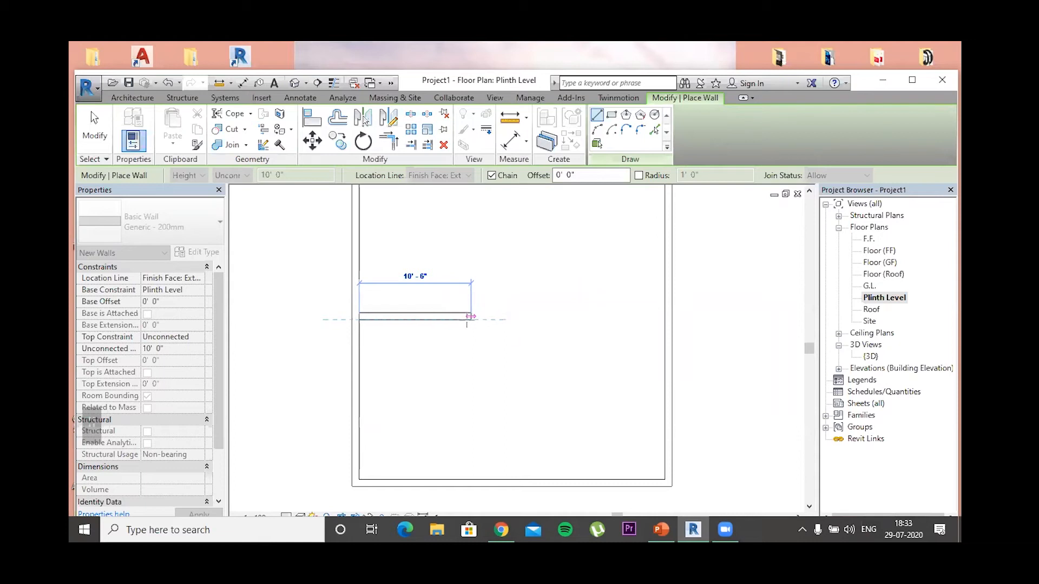
click(456, 358)
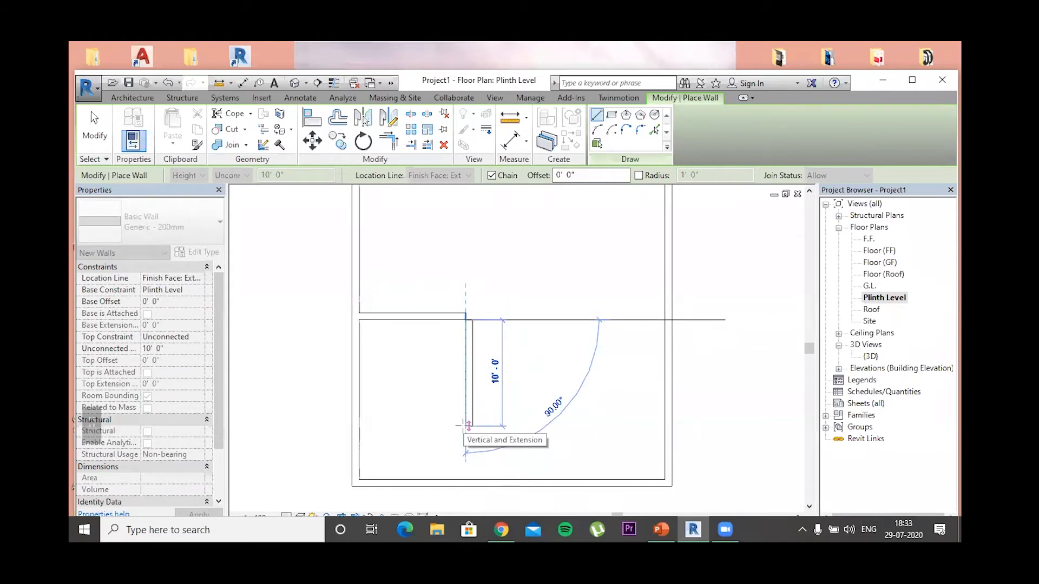
Continue the 200mm wall chain about 10' downward and across to the right exterior wall, and end the Wall tool
click(461, 425)
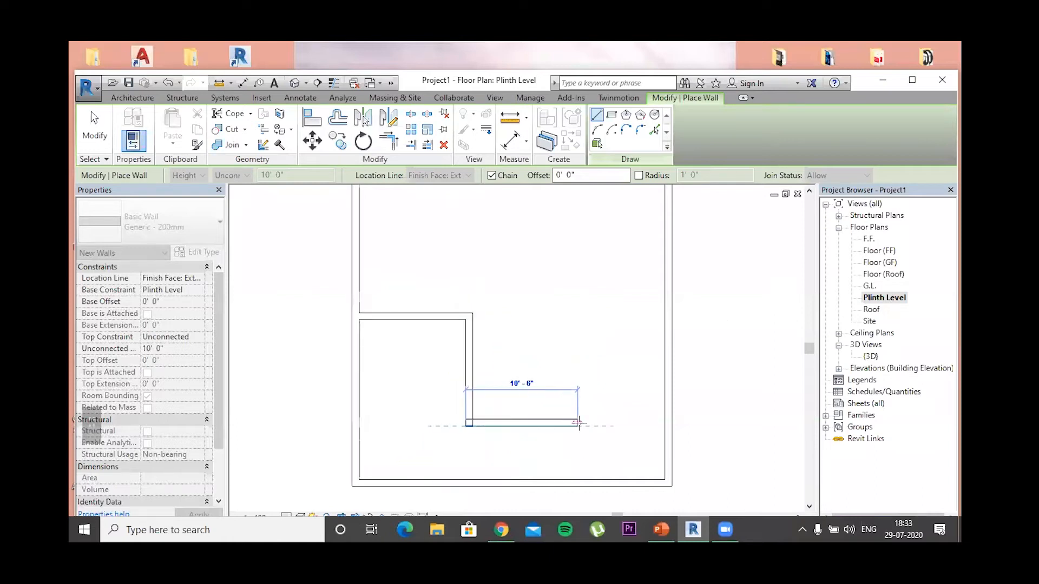
click(664, 426)
key(Escape)
key(Escape)
key(Escape)
key(Escape)
key(Escape)
key(Escape)
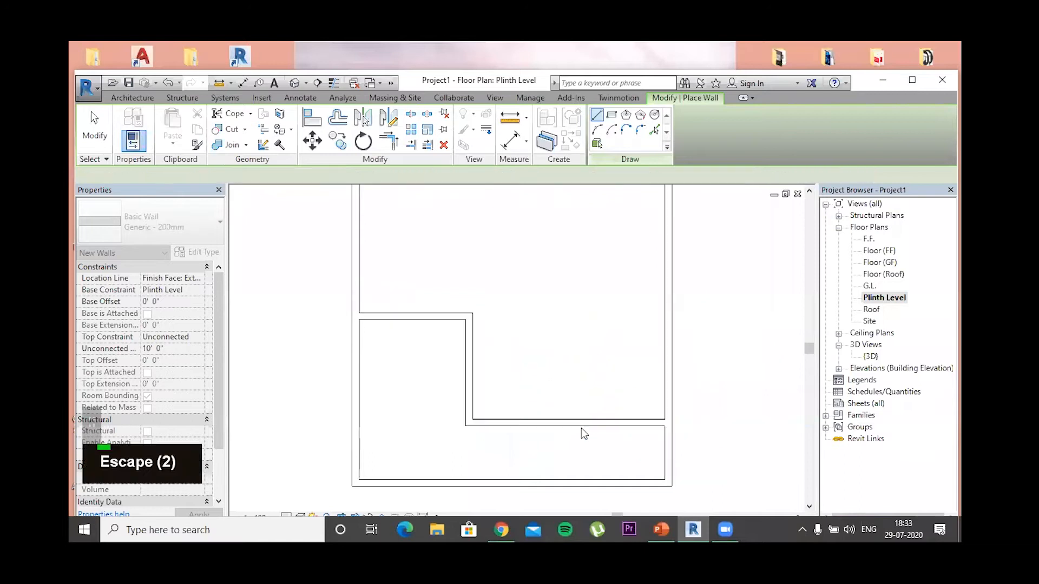
scroll(431, 417, down, 2)
scroll(522, 381, up, 1)
scroll(506, 367, up, 1)
mouse_move(519, 377)
middle_down()
mouse_move(537, 398)
mouse_move(514, 366)
middle_up()
scroll(508, 369, down, 1)
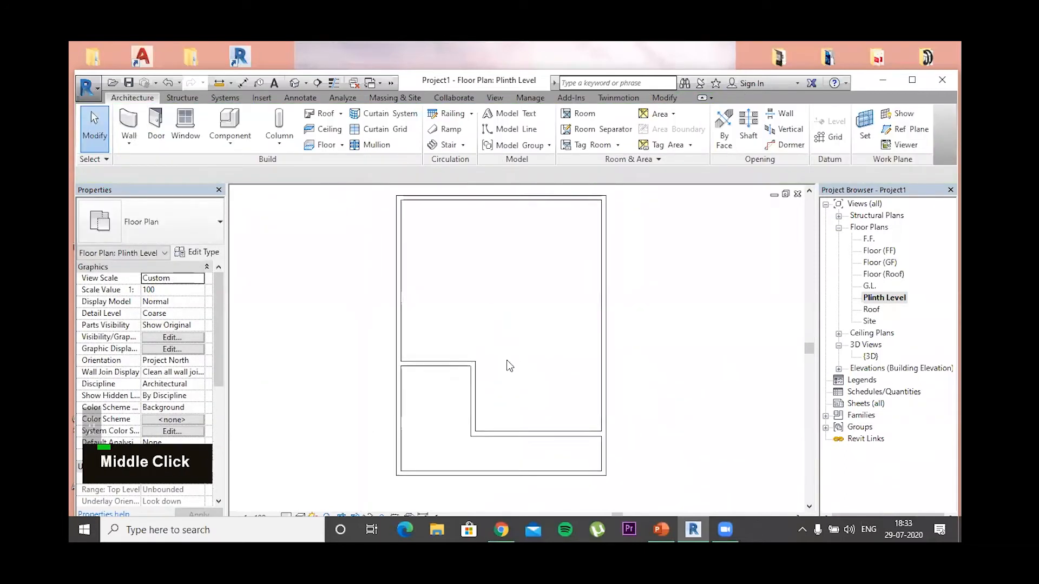
Using Generic - 100mm Internal, draw walls about 15' down from the top exterior wall's inner midpoint and across to the left wall
scroll(507, 362, down, 1)
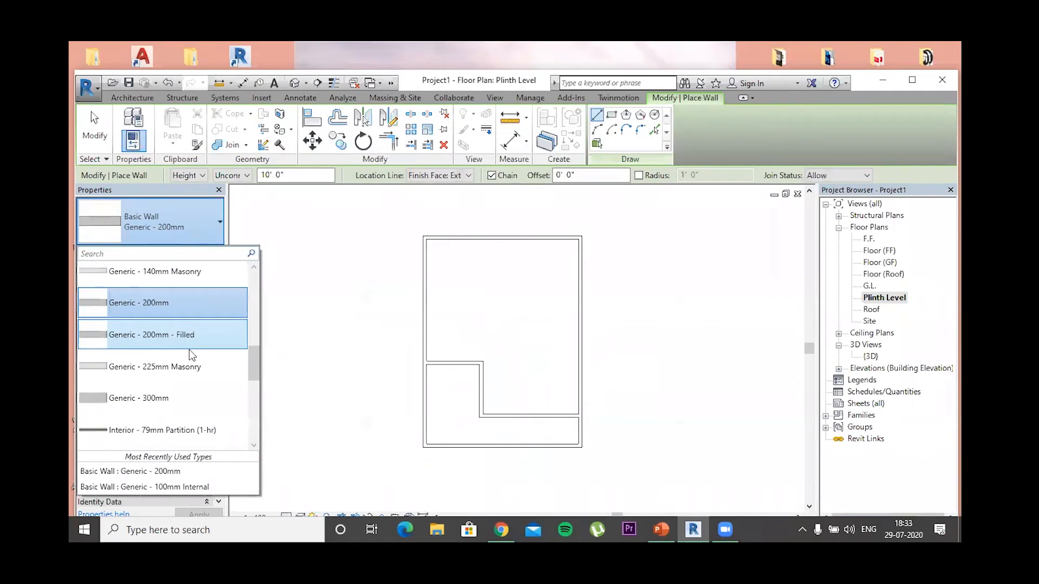
scroll(186, 357, up, 1)
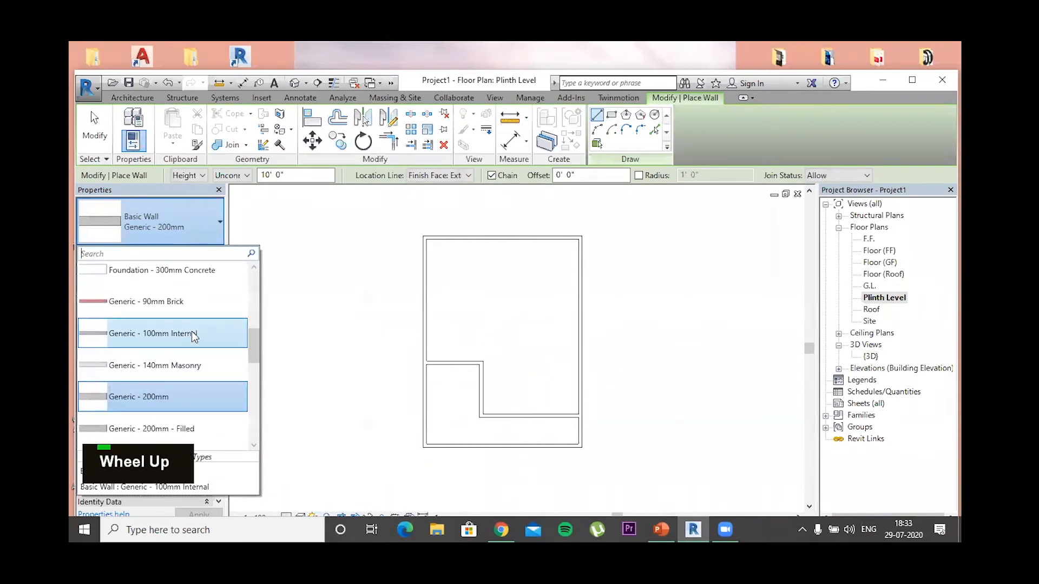
click(195, 337)
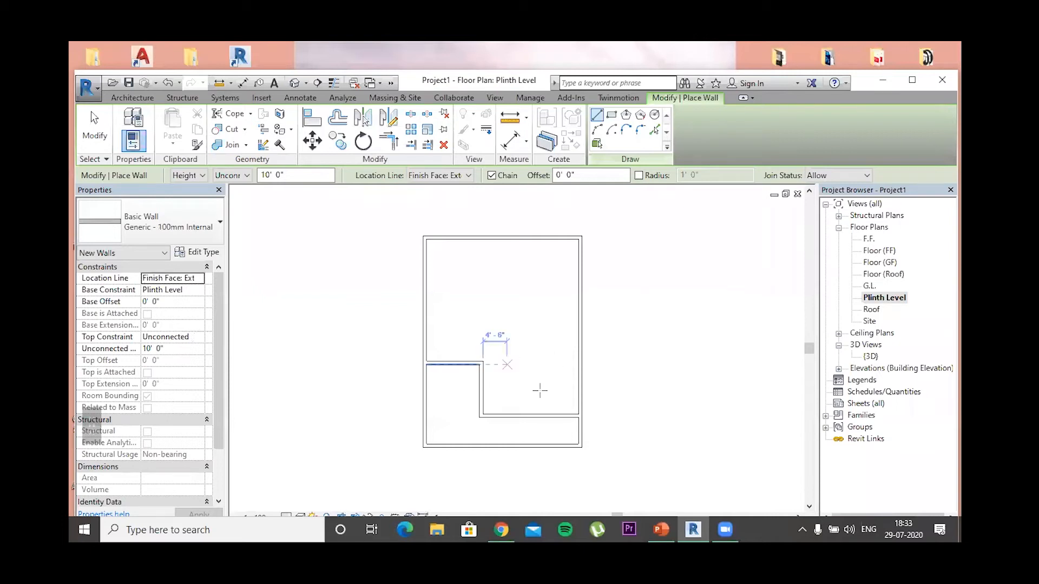
scroll(464, 342, up, 2)
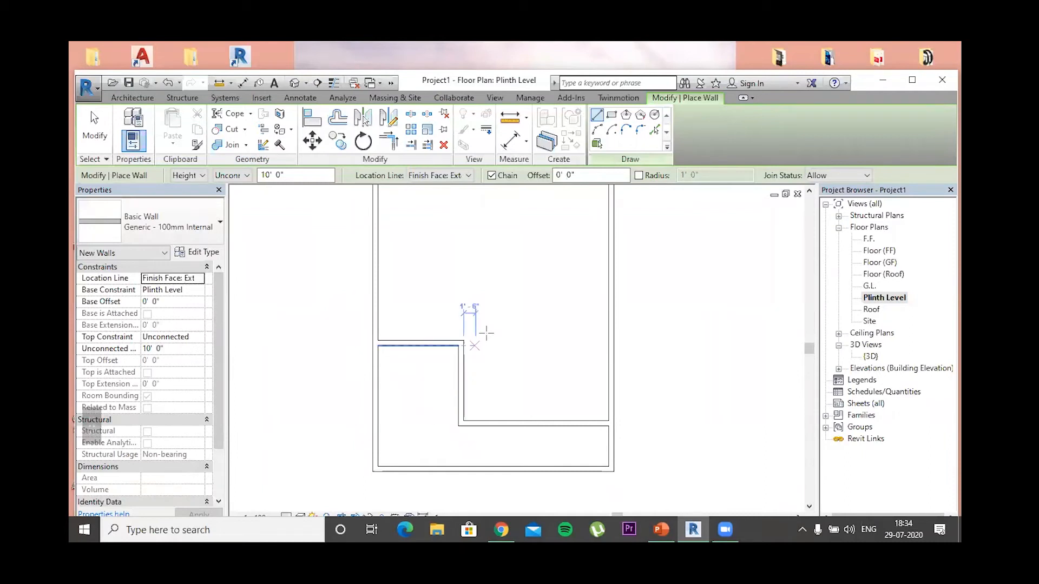
scroll(474, 308, down, 2)
middle_drag(473, 287, 512, 346)
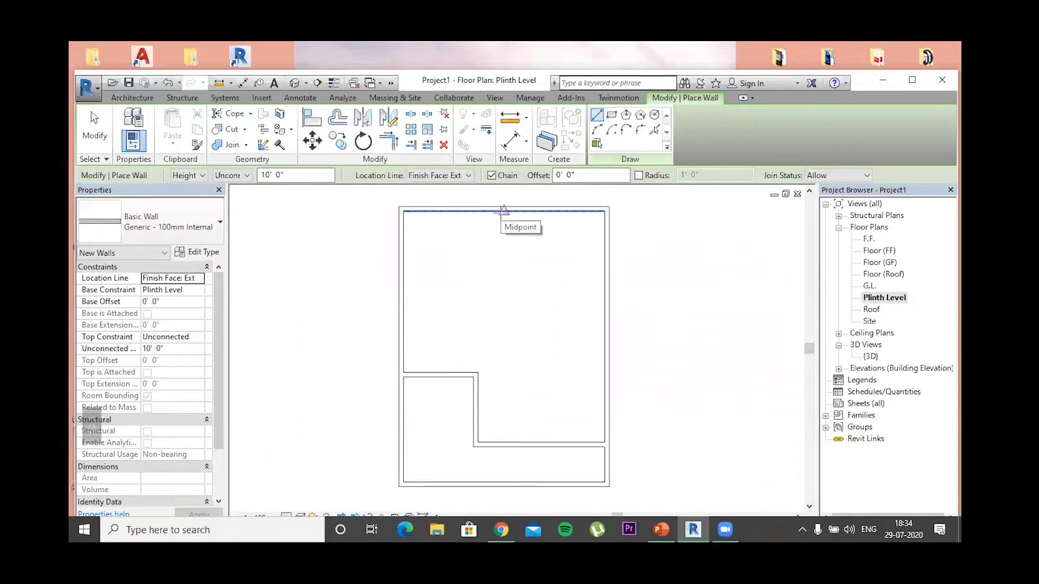
click(503, 210)
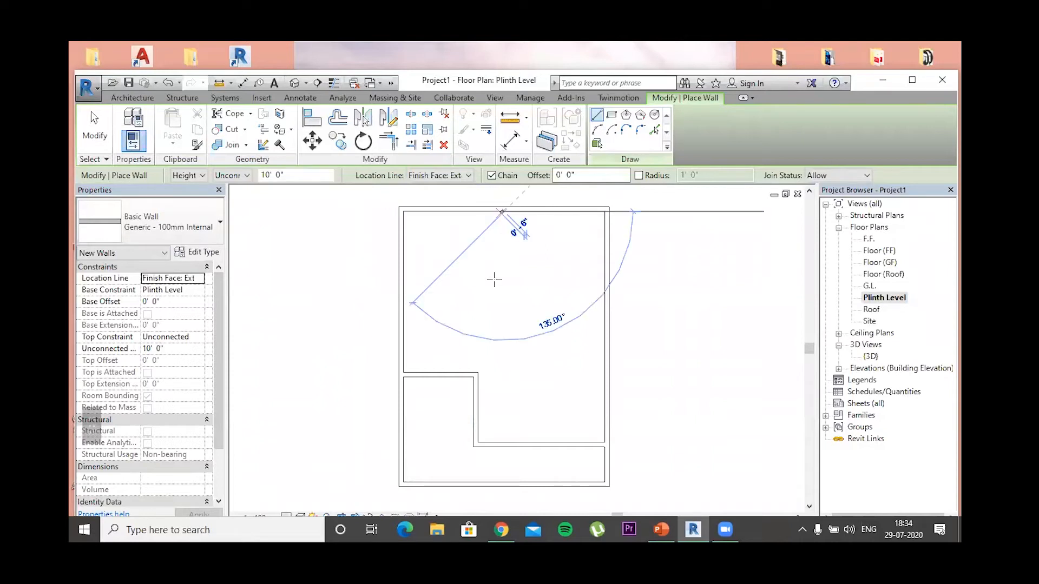
click(502, 315)
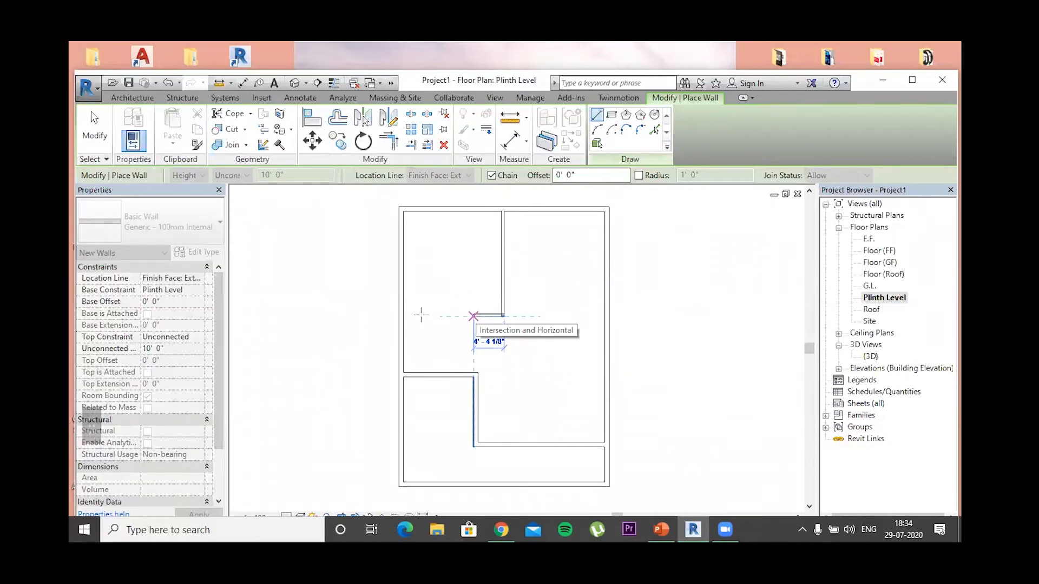
click(404, 315)
key(Escape)
key(Escape)
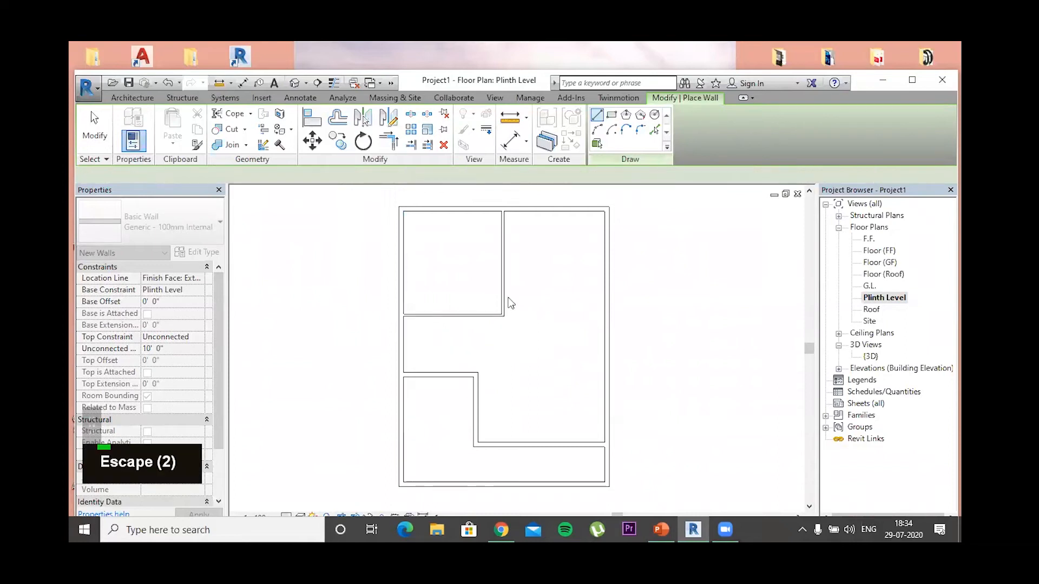
key(Escape)
Extend the middle partition about 3'-6" downward from the upper-left room's corner with a Generic - 100mm Internal wall, and end the Wall tool
click(142, 129)
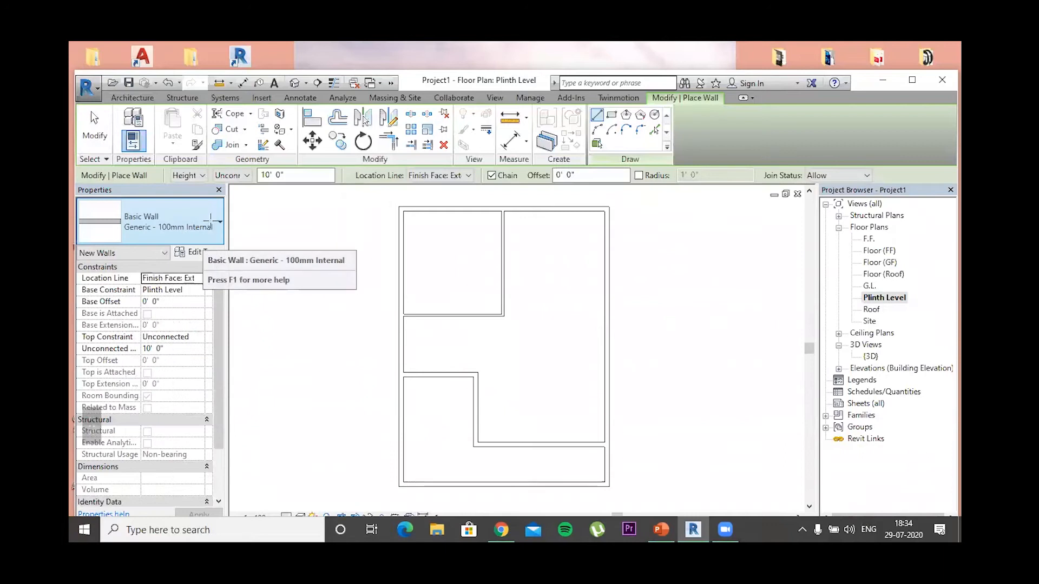
click(505, 211)
scroll(504, 316, up, 3)
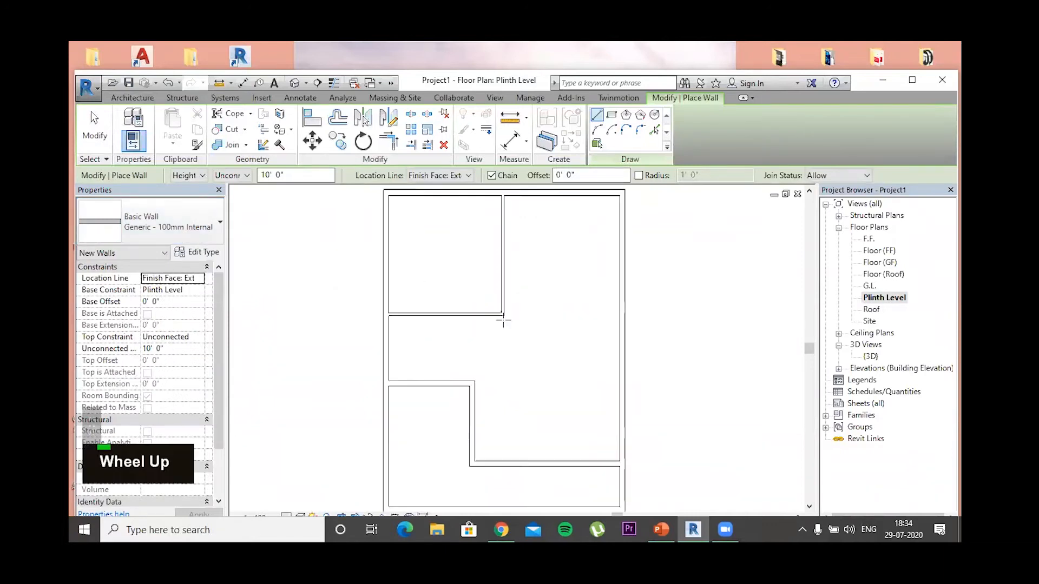
click(504, 343)
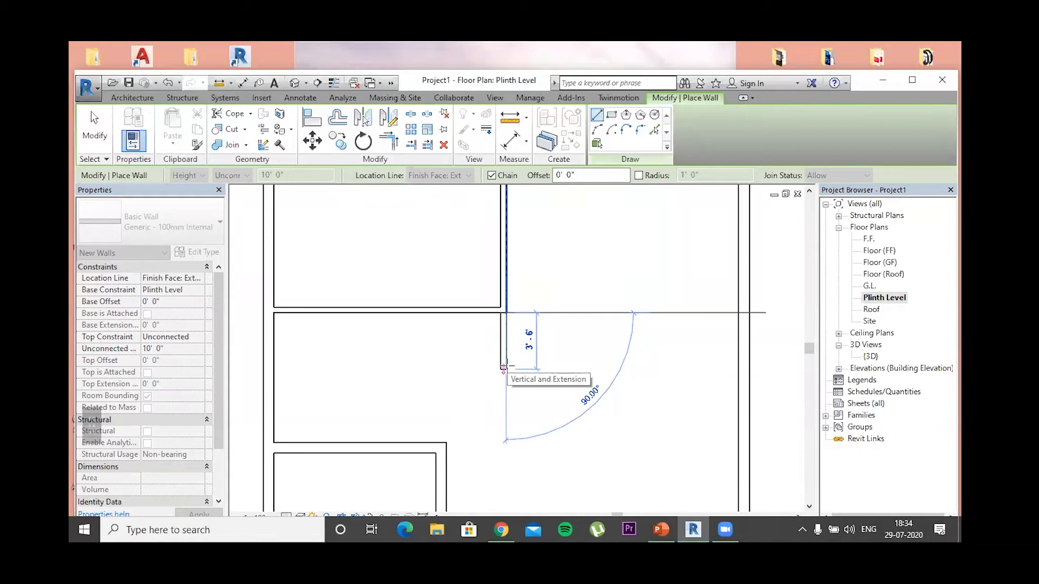
click(657, 361)
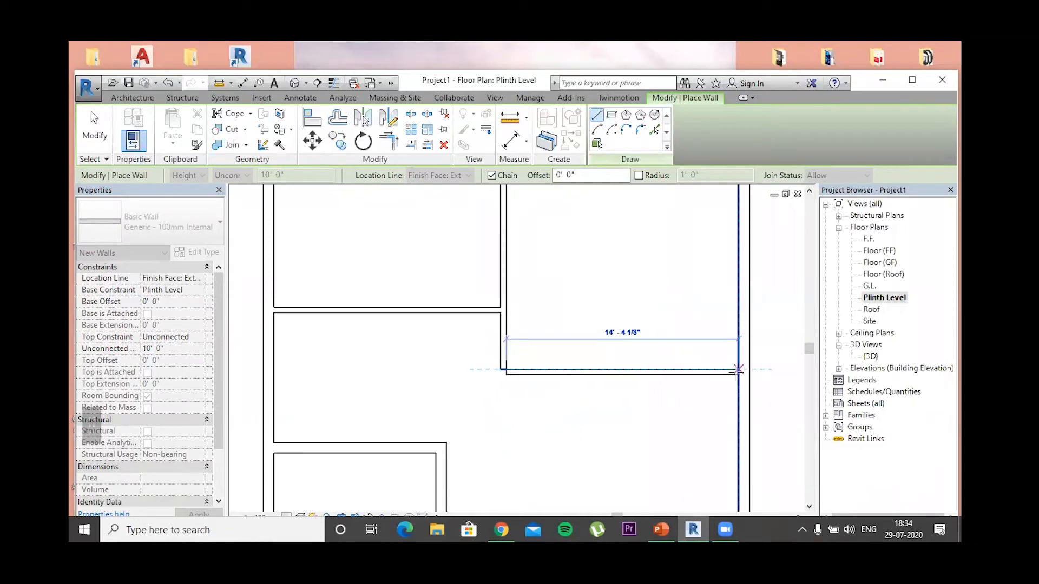
key(Escape)
key(Escape)
key(Escape)
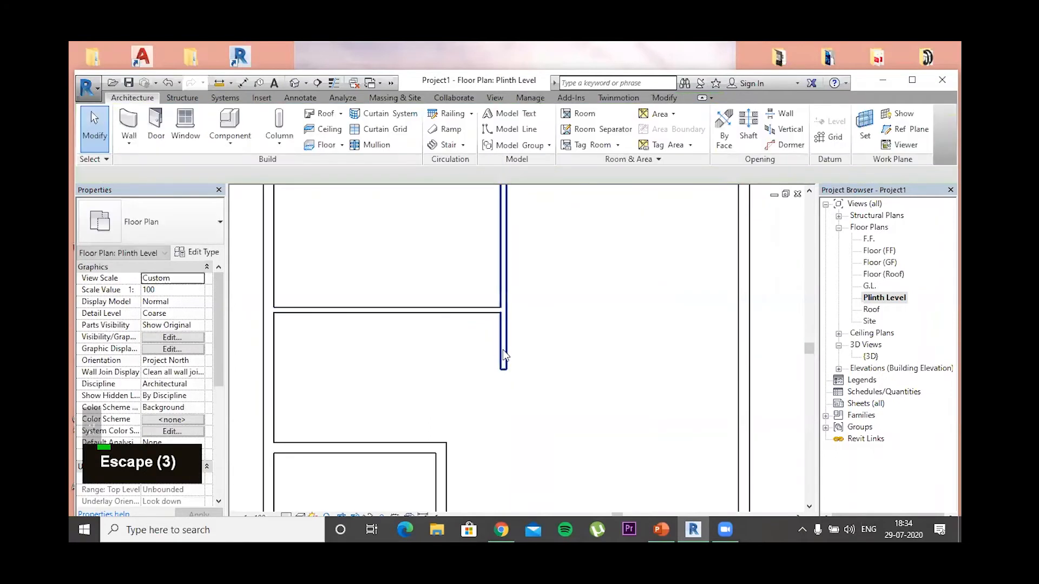
Shorten the middle vertical partition so that its lower end meets the horizontal partition at the upper-left room's corner
click(503, 369)
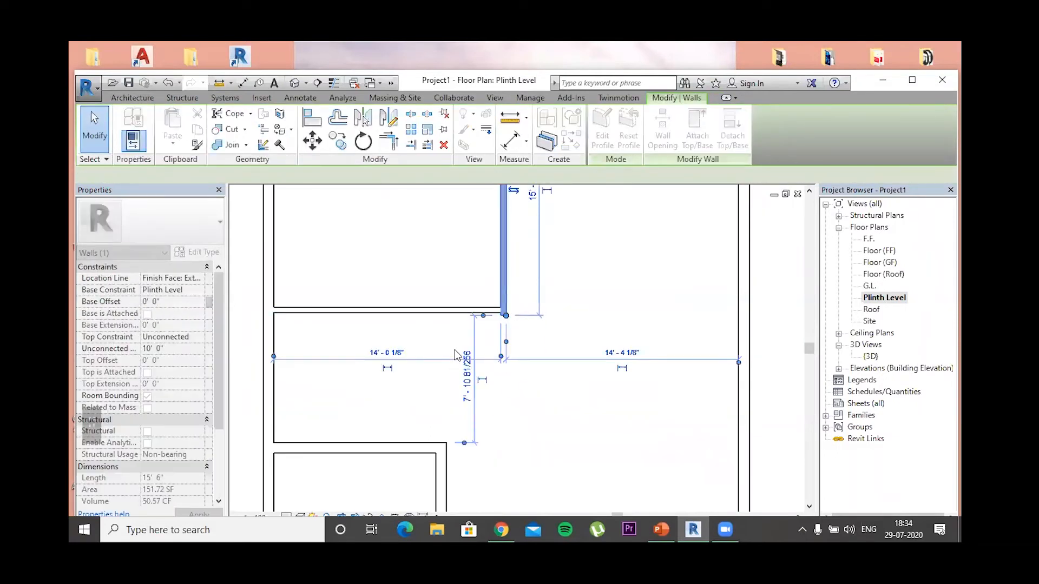
scroll(506, 312, up, 3)
drag(508, 311, 508, 310)
click(468, 353)
Extend the horizontal 100mm partition from the upper-left room's corner across to the right exterior wall
click(466, 309)
scroll(546, 352, down, 1)
scroll(549, 356, down, 2)
middle_drag(554, 394, 532, 403)
drag(509, 343, 683, 347)
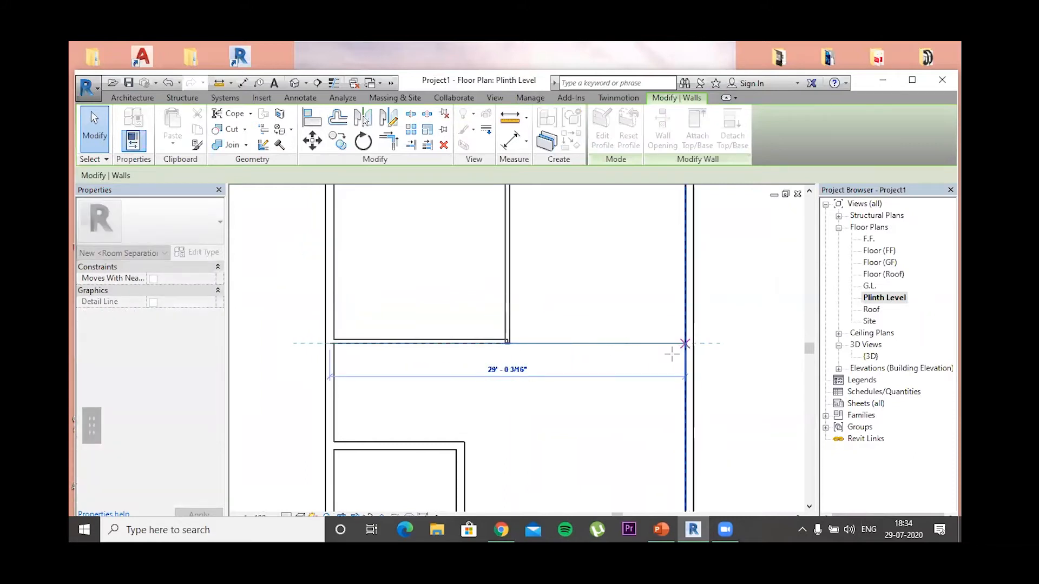
click(569, 408)
Nudge the partition between the two upper rooms four increments left and one increment back right, and deselect it
scroll(576, 407, down, 1)
scroll(578, 411, down, 1)
middle_drag(589, 457, 515, 322)
click(517, 324)
key(Left)
key(Left)
key(Left)
key(Left)
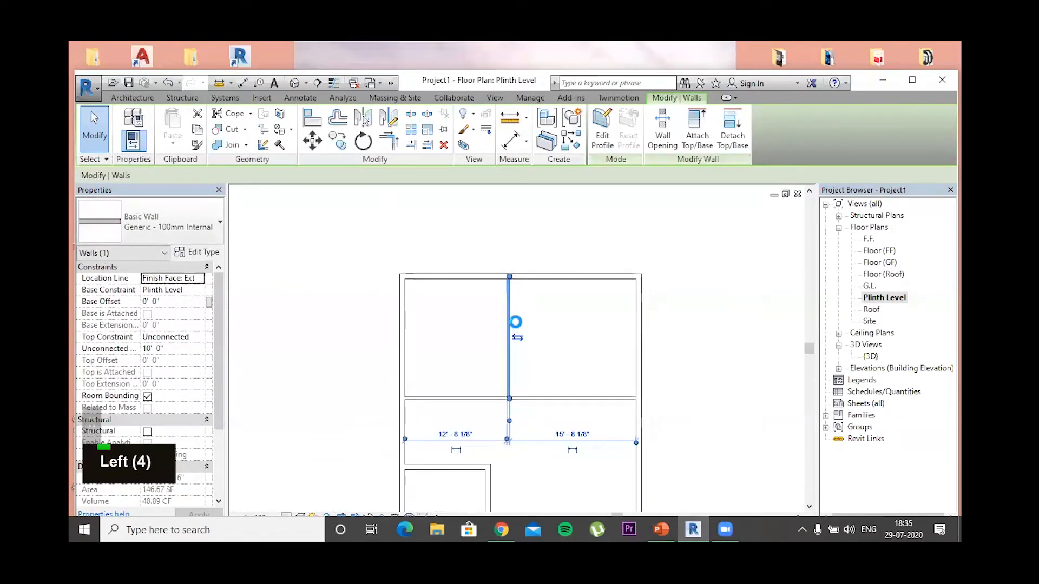
key(Right)
click(627, 370)
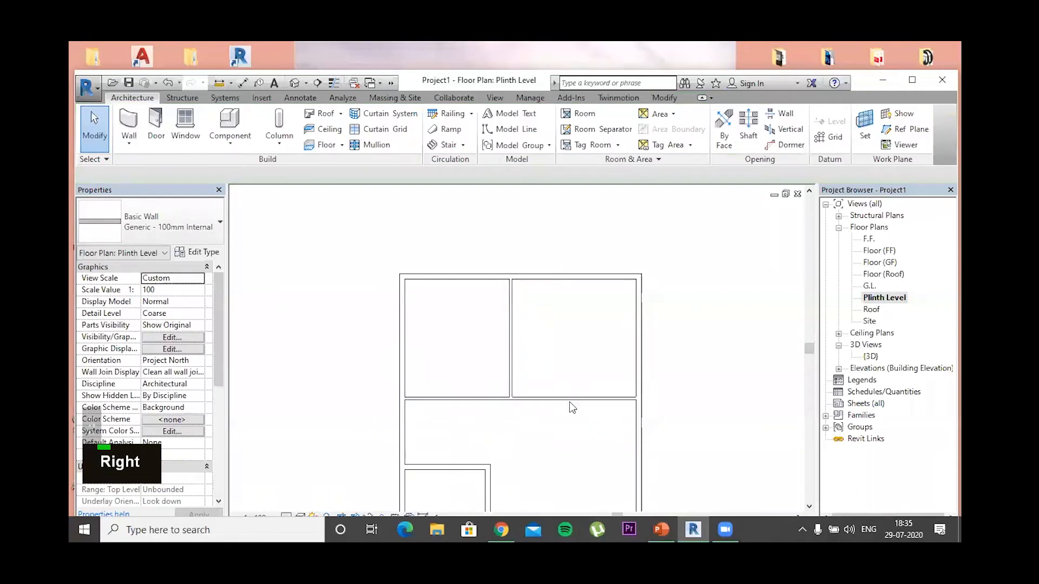
With Generic - 100mm Internal walls, enclose the upper-right corner, running about 6'-6" down from the top exterior wall and across to the right one
scroll(572, 404, down, 1)
mouse_move(564, 425)
middle_down()
mouse_move(571, 299)
mouse_move(561, 413)
middle_up()
scroll(566, 298, up, 4)
scroll(530, 297, down, 3)
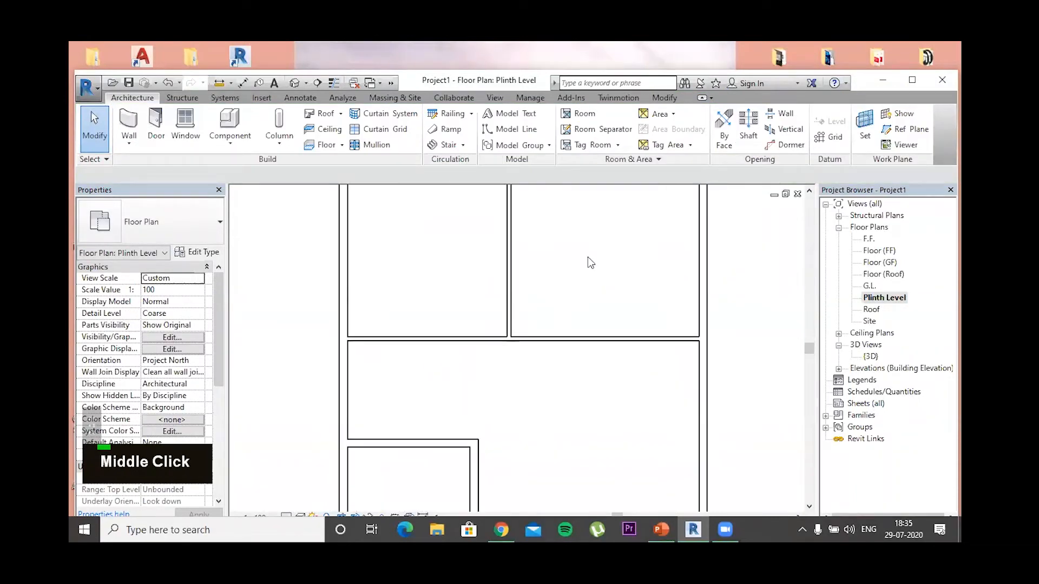
click(137, 122)
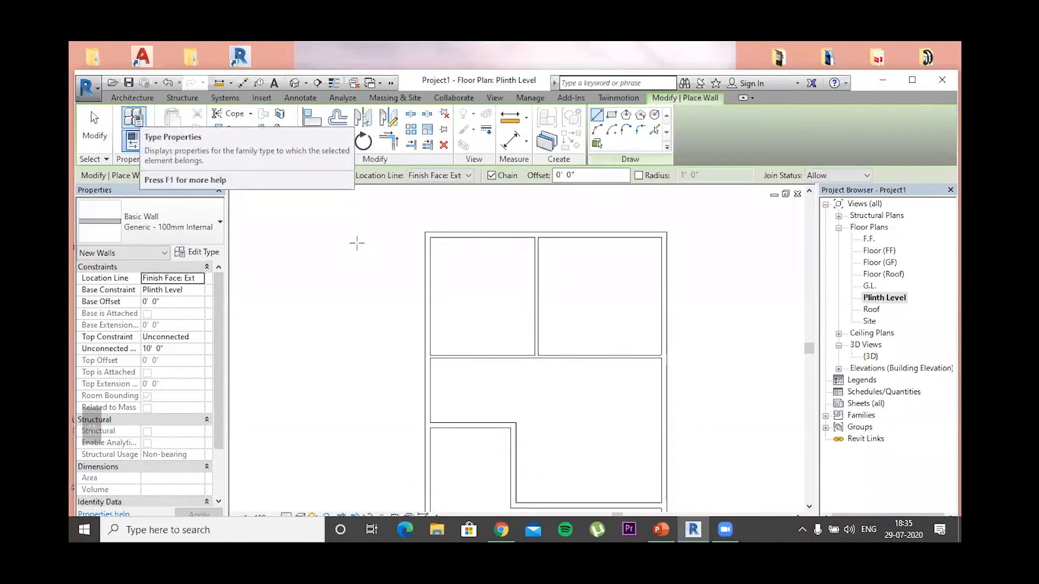
click(614, 237)
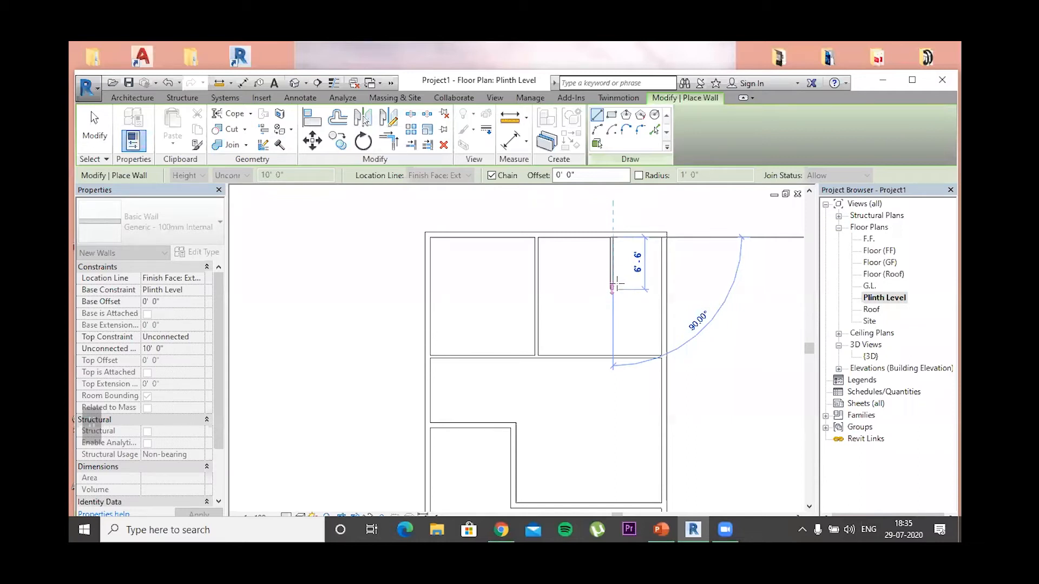
click(613, 286)
click(661, 285)
key(Escape)
key(Escape)
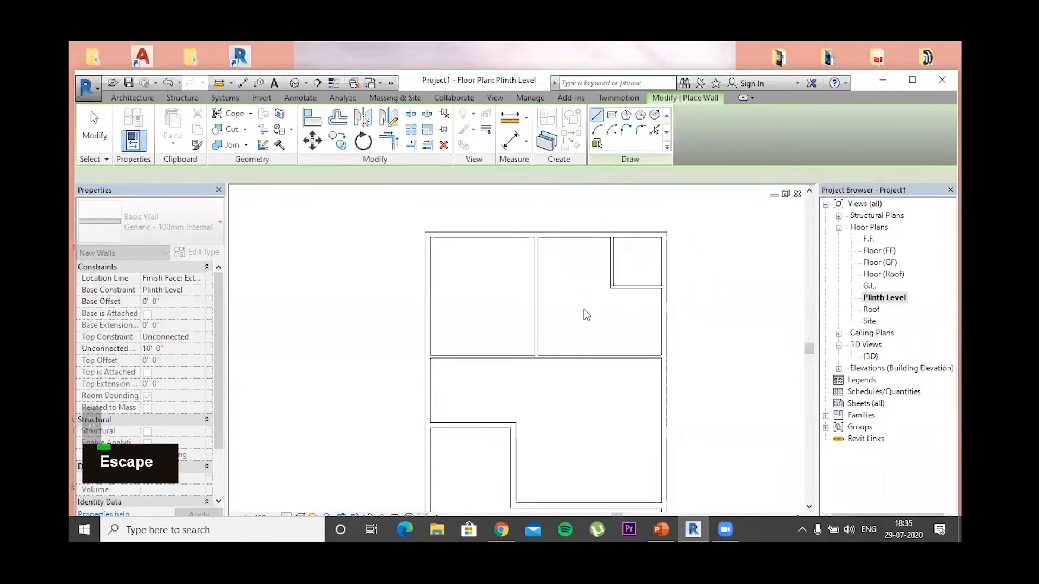
Enclose a small room about 4' wide in the upper-left corner with Generic - 100mm Internal walls, and end the Wall tool
scroll(587, 328, down, 1)
middle_drag(581, 409, 582, 352)
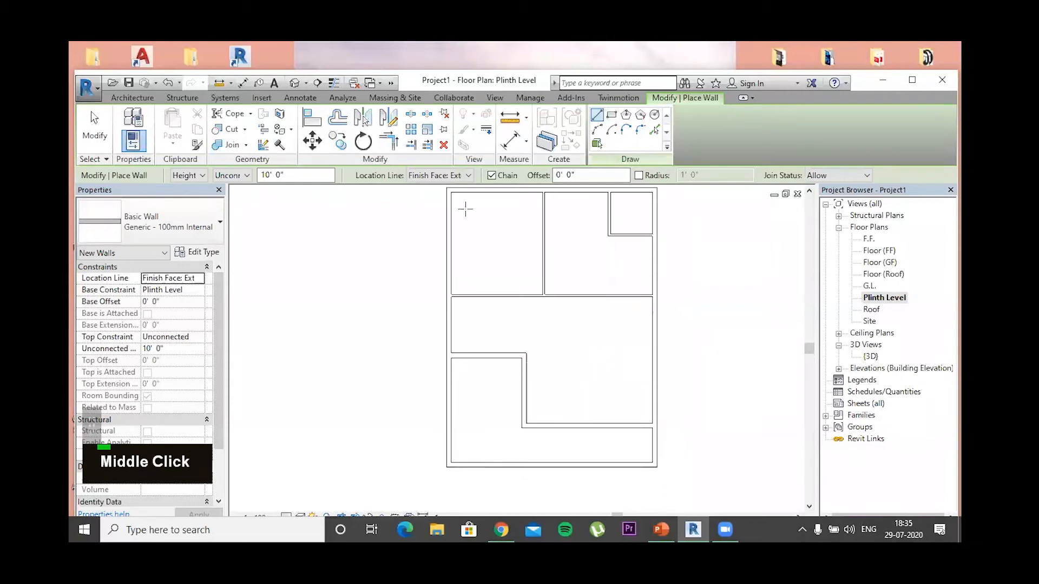
scroll(483, 204, up, 1)
middle_drag(482, 204, 488, 243)
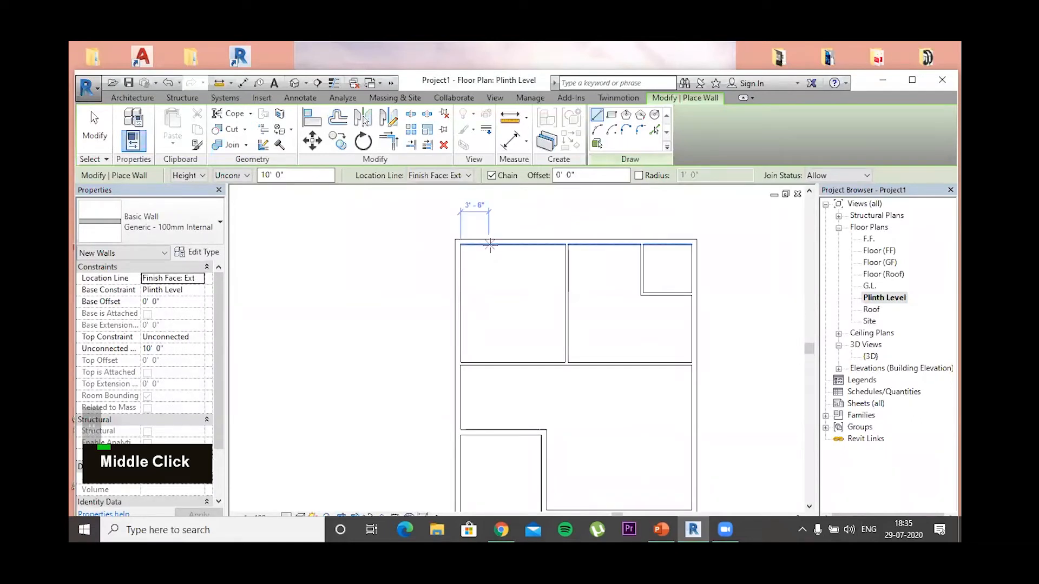
click(492, 244)
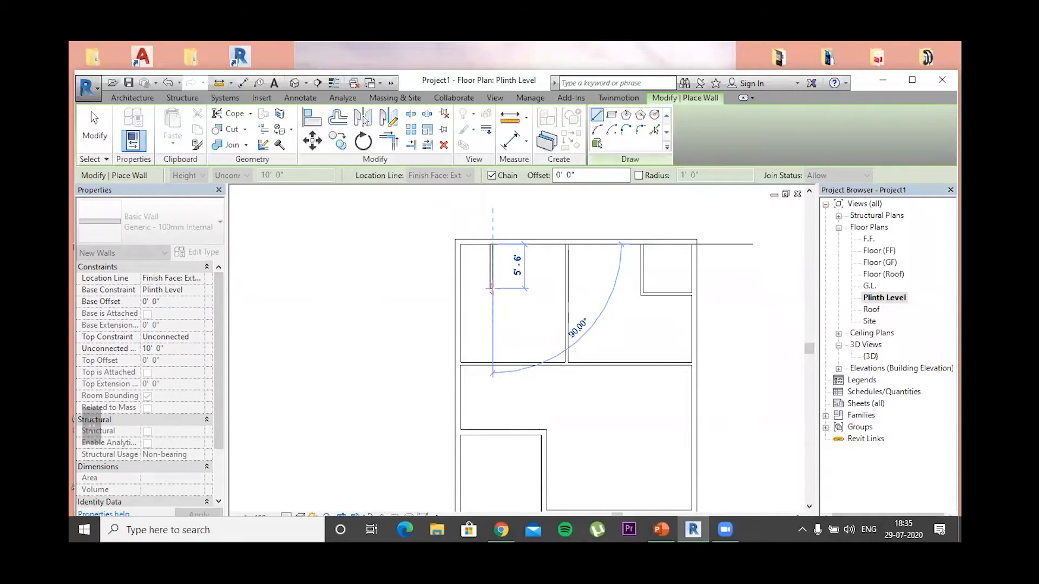
click(466, 284)
click(460, 284)
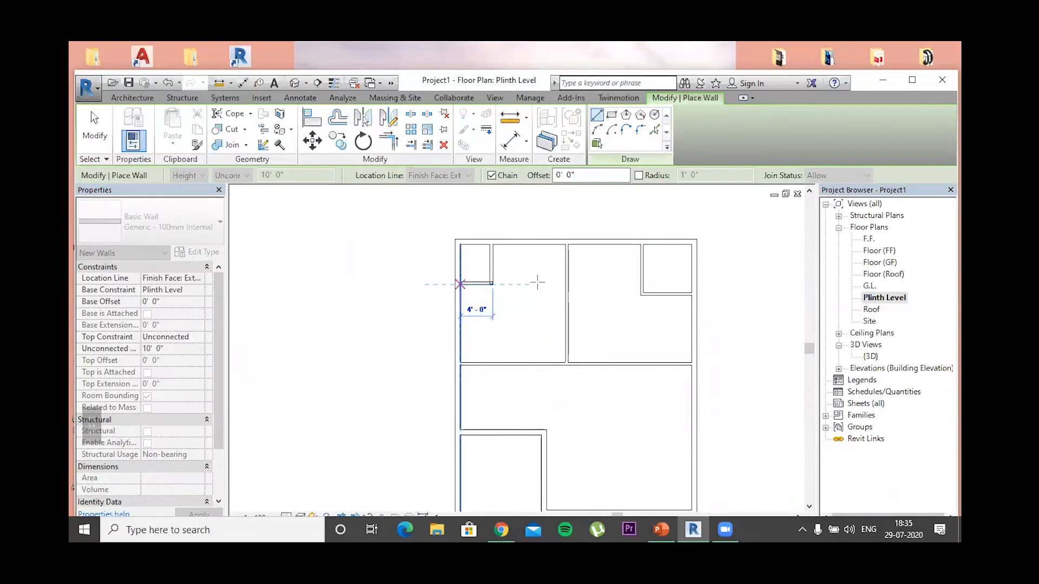
key(Escape)
key(Escape)
Open the {3D} view and orbit the model to inspect the room layout from above
scroll(452, 299, up, 3)
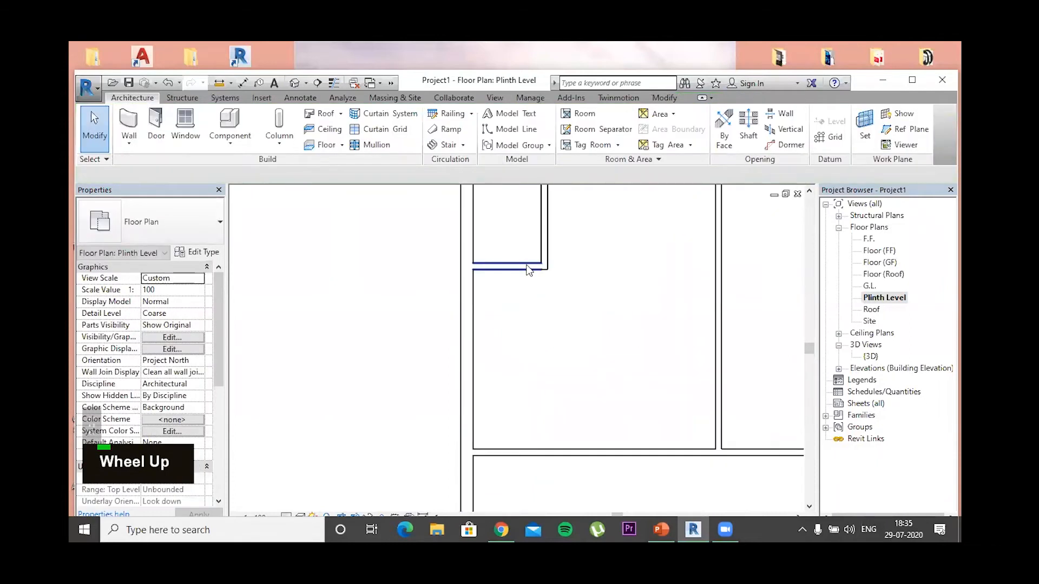
middle_click(574, 295)
scroll(570, 284, down, 2)
middle_drag(593, 380, 592, 331)
scroll(593, 290, down, 1)
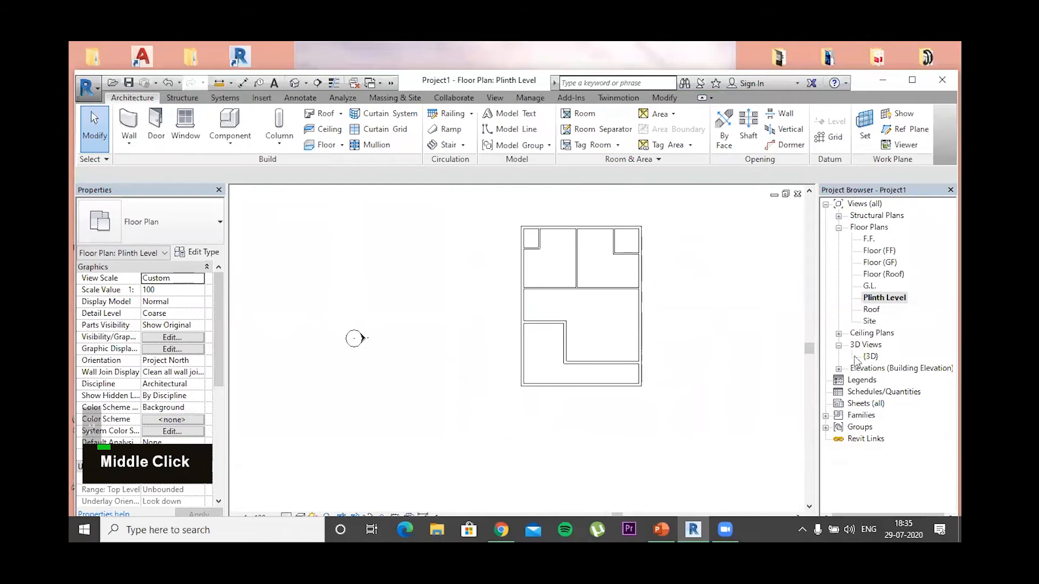
double_click(868, 356)
shift+middle_click(638, 348)
shift+middle_drag(638, 348, 627, 306)
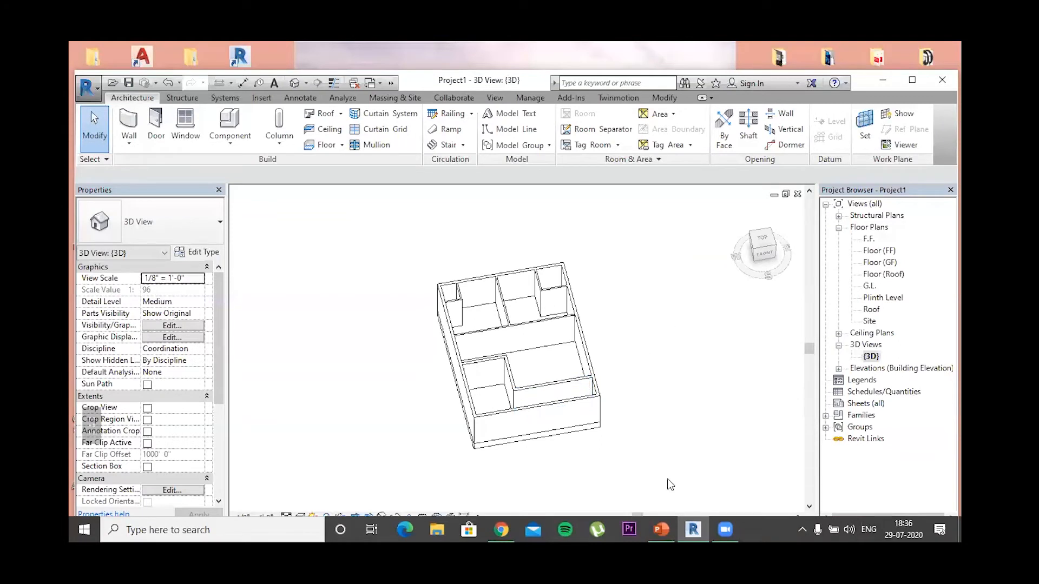
Switch to the PowerPoint presentation, review the Contents slide down to "Exporting a project", and return to Revit
mouse_move(674, 523)
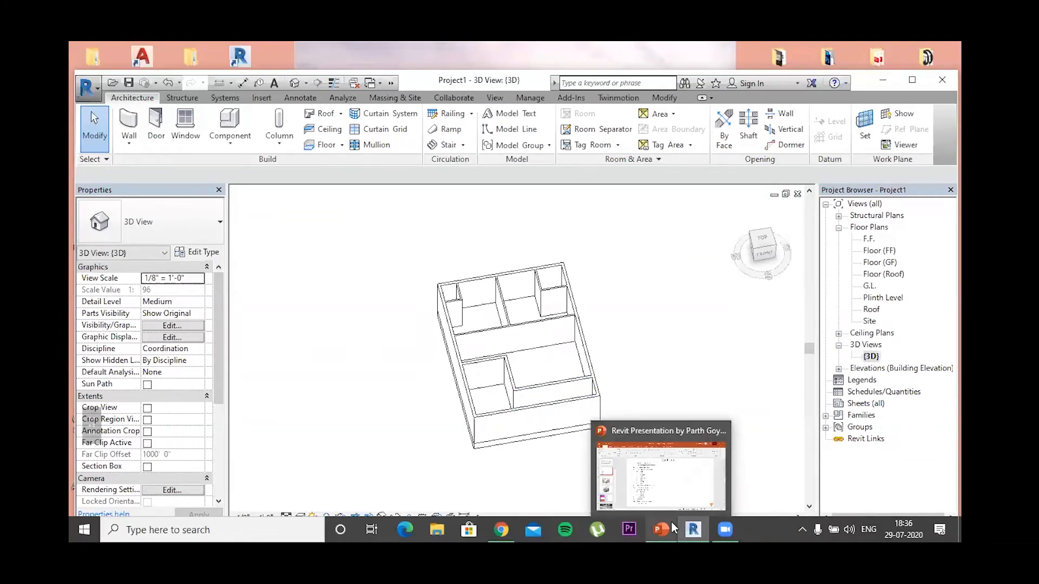
click(669, 523)
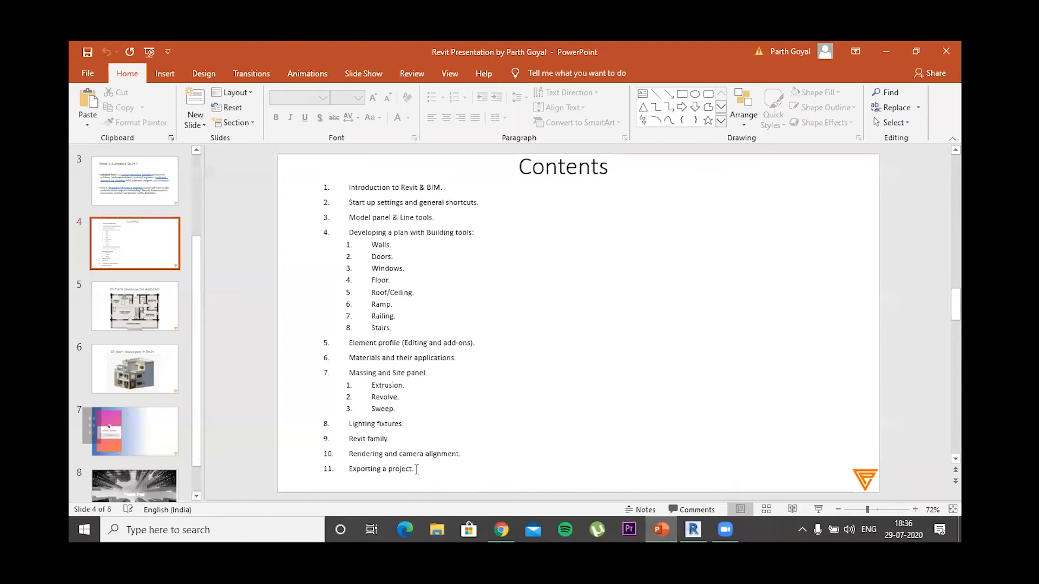
drag(379, 469, 346, 469)
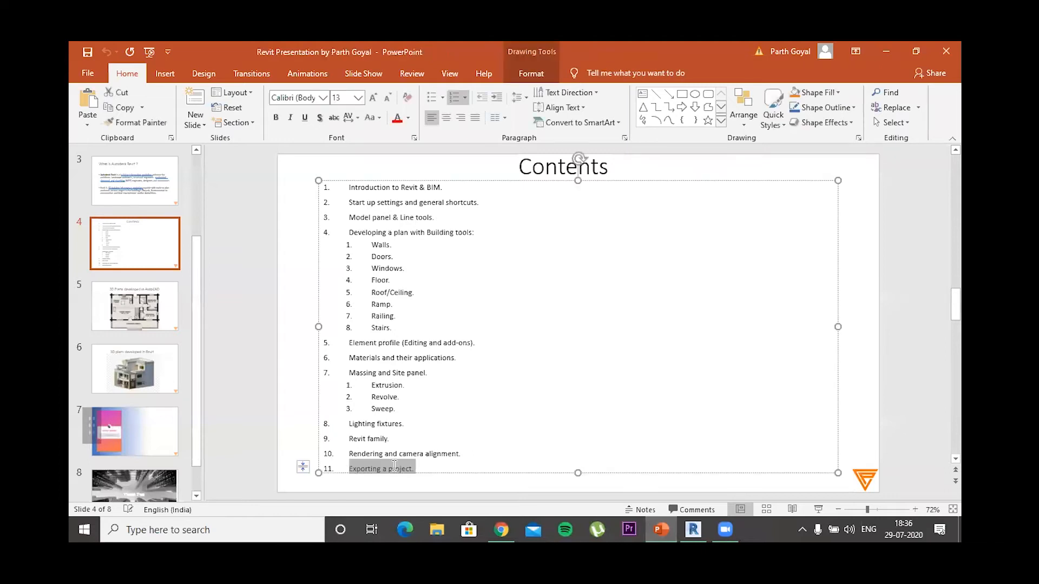
click(650, 358)
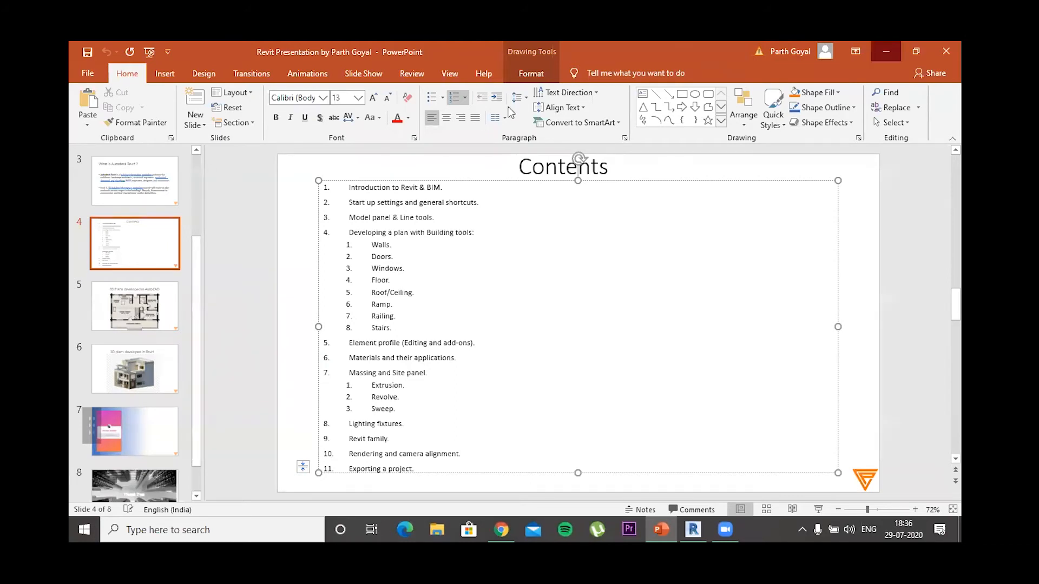
click(885, 52)
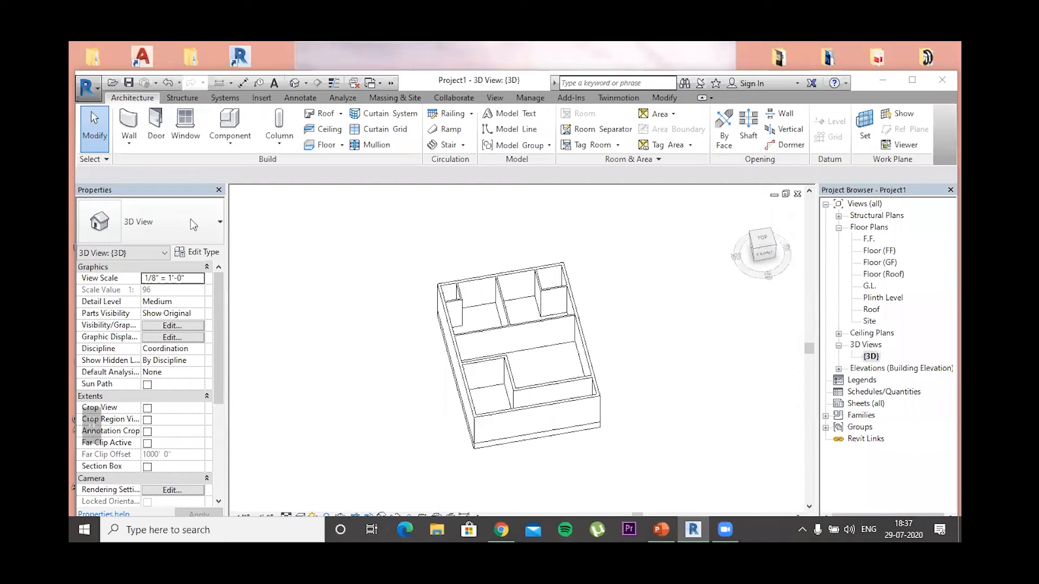
Select the left exterior wall in 3D, browse the available wall types without changing it, and deselect the wall
click(210, 227)
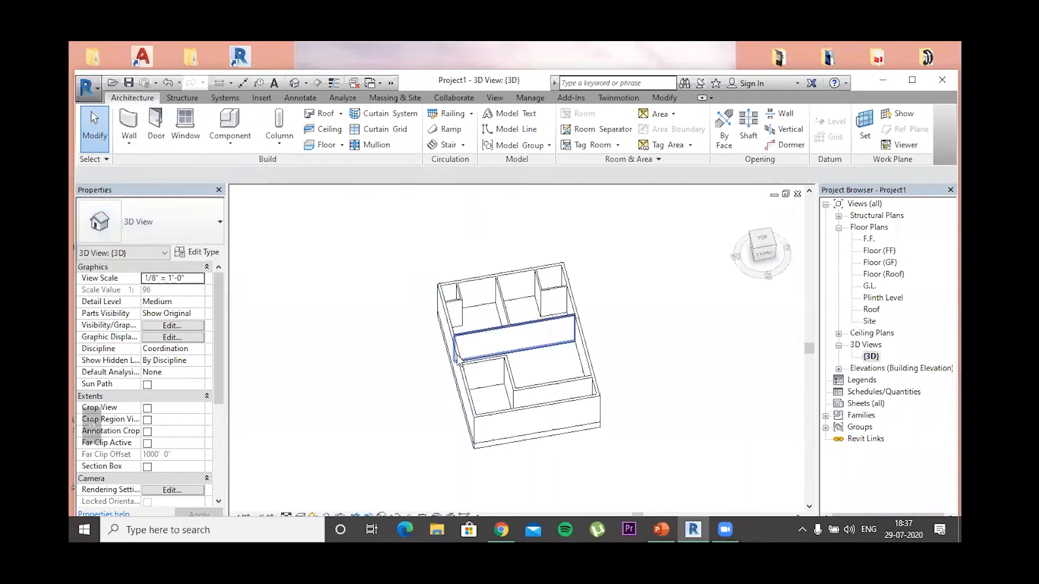
click(454, 358)
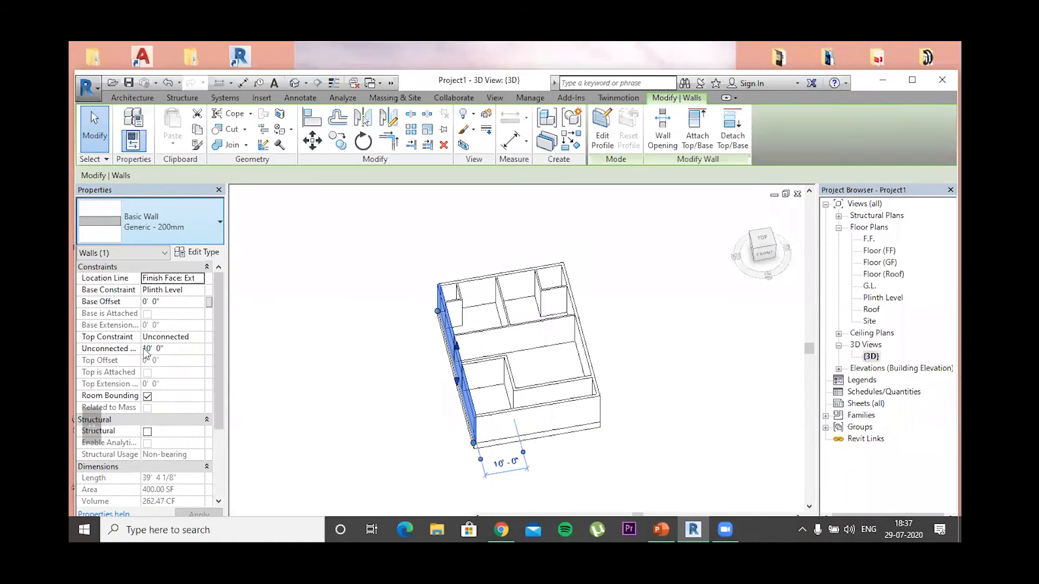
scroll(159, 357, up, 3)
scroll(159, 361, up, 2)
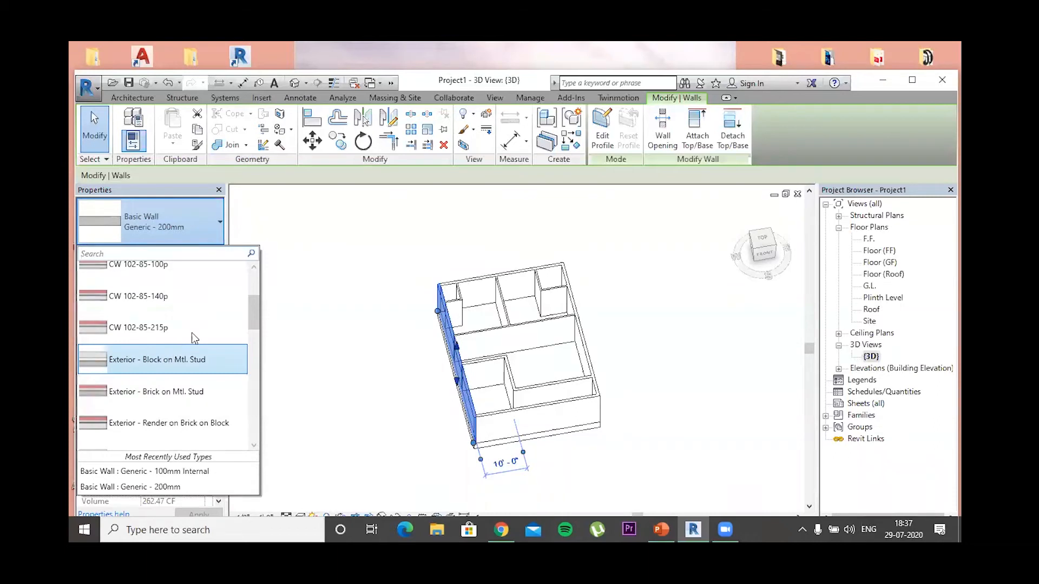
click(345, 258)
click(345, 258)
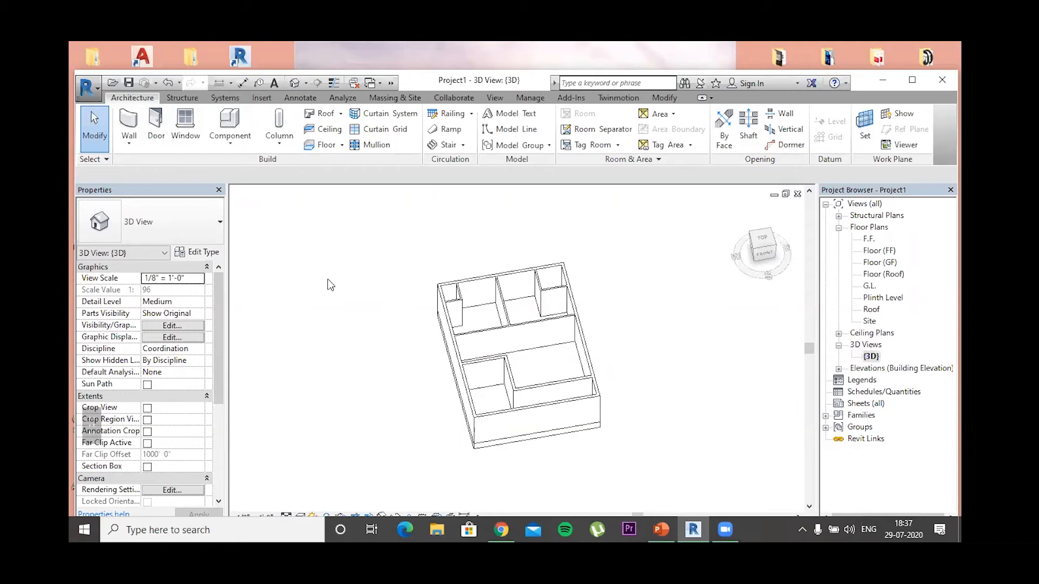
View the 3D model from directly above and reopen the Plinth Level floor plan with the upper rooms in view
scroll(389, 300, down, 2)
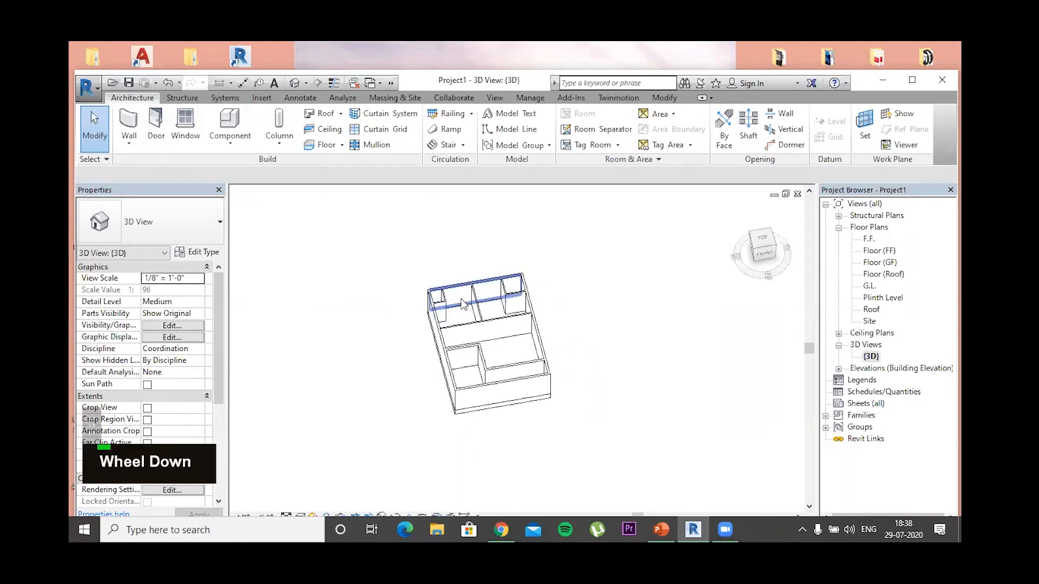
shift+middle_drag(471, 307, 471, 307)
double_click(878, 297)
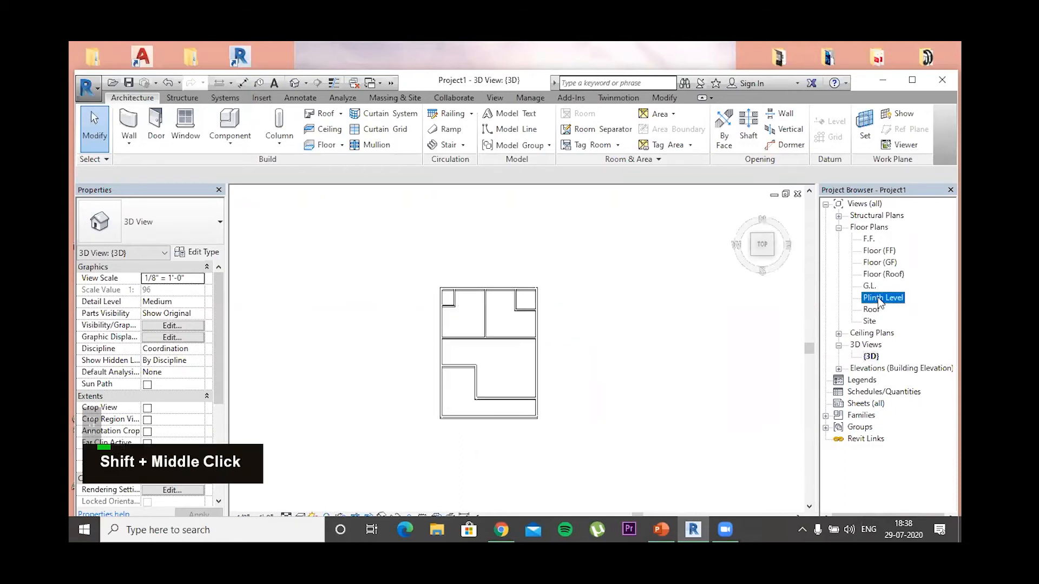
scroll(579, 273, up, 3)
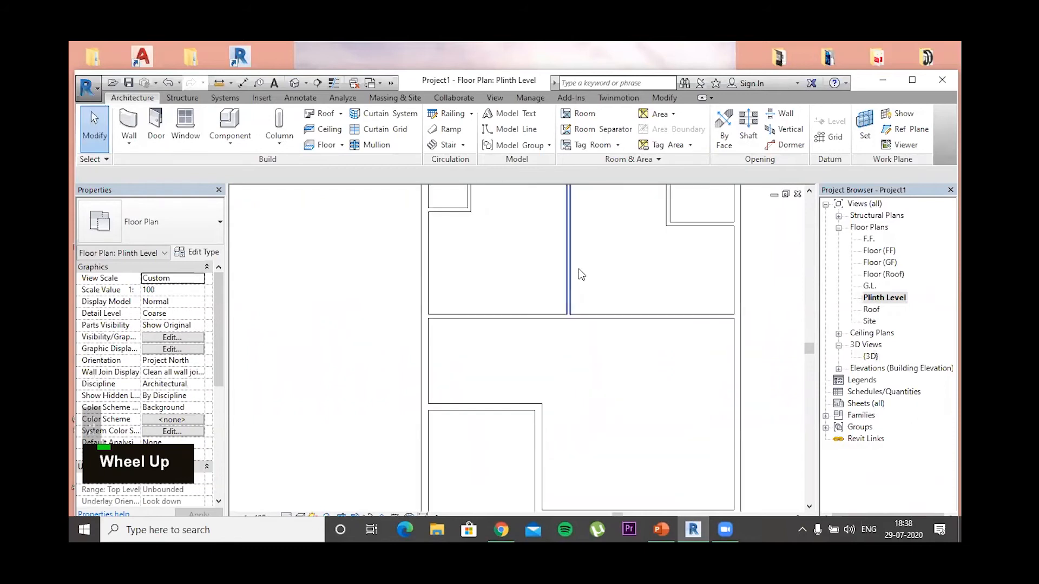
scroll(600, 287, down, 1)
middle_drag(601, 287, 540, 311)
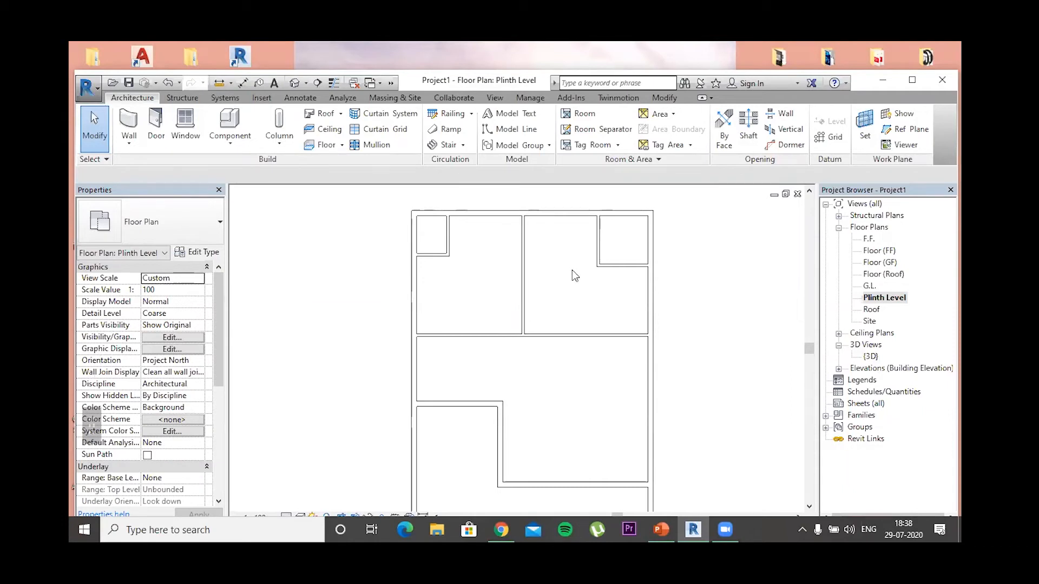
Nudge the partition between the two upper rooms five increments right and four back left, and deselect it
click(524, 299)
scroll(556, 294, up, 1)
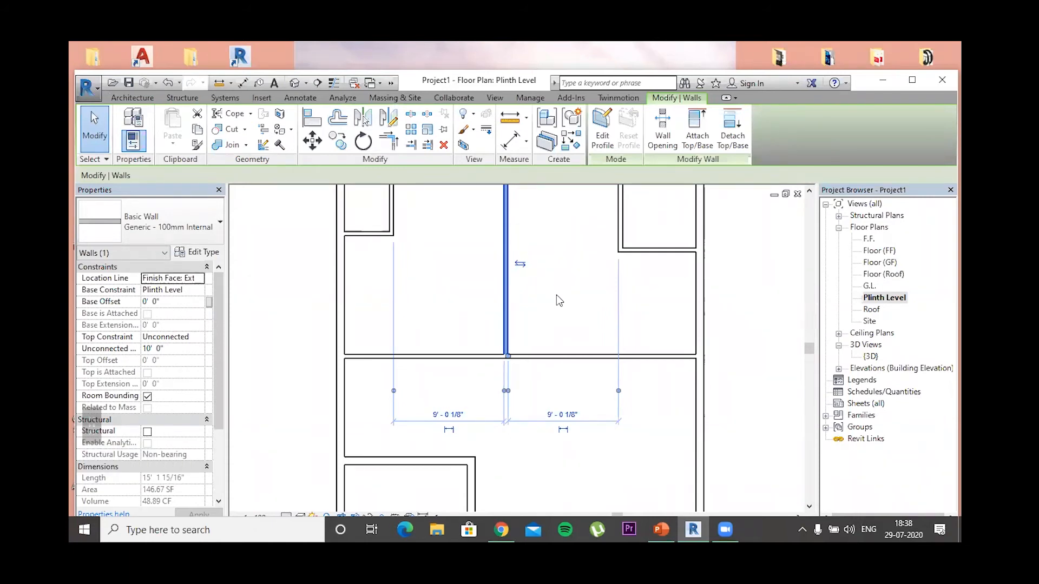
key(Right)
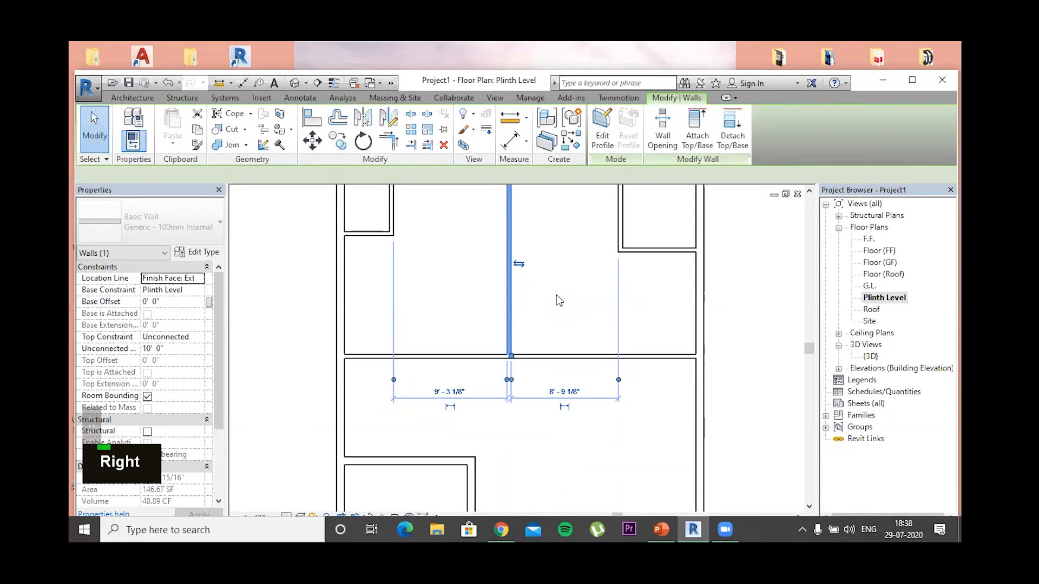
key(Right)
key(Right)
key(Right)
key(Right)
key(Left)
key(Left)
key(Left)
key(Left)
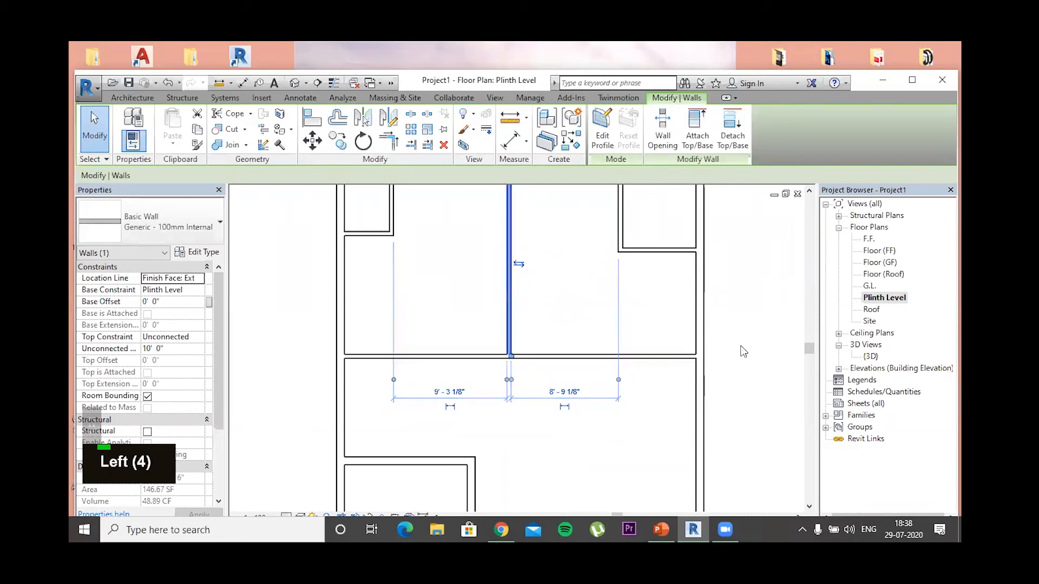
click(767, 306)
Start an Aligned dimension and set its wall reference to Wall faces
middle_drag(574, 309, 569, 364)
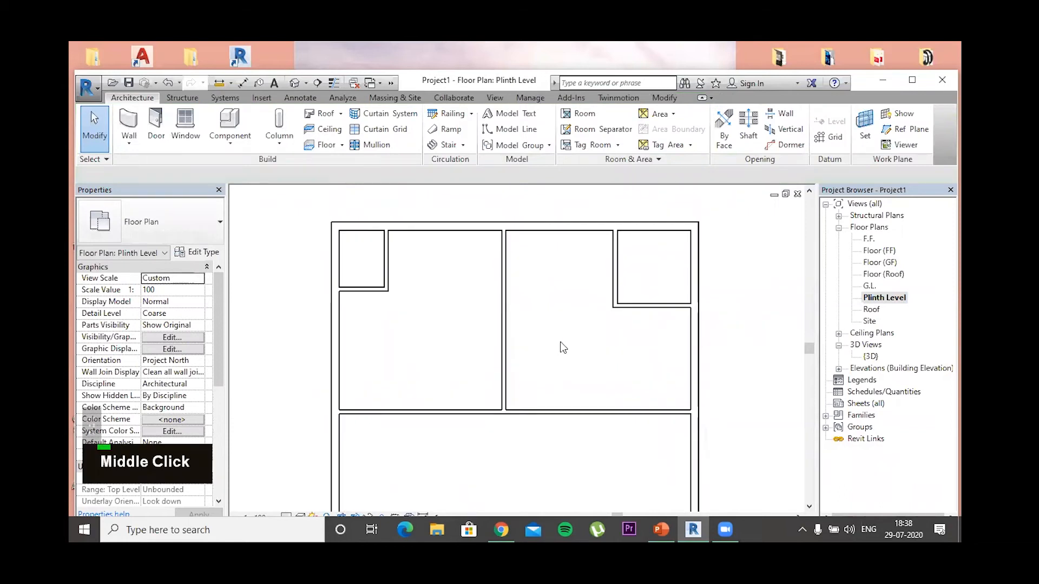
scroll(561, 341, down, 1)
scroll(560, 337, down, 1)
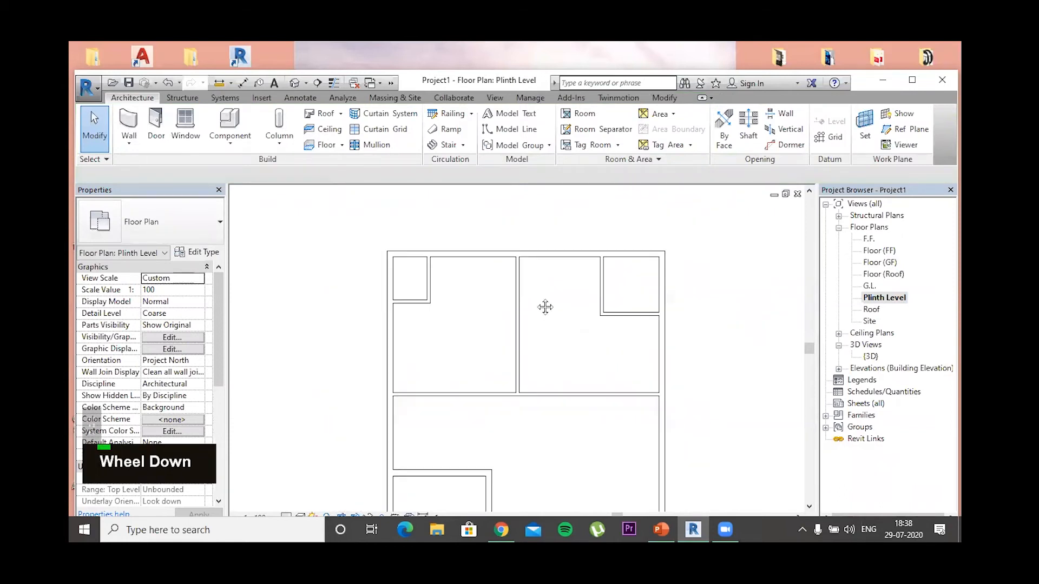
middle_drag(545, 307, 515, 258)
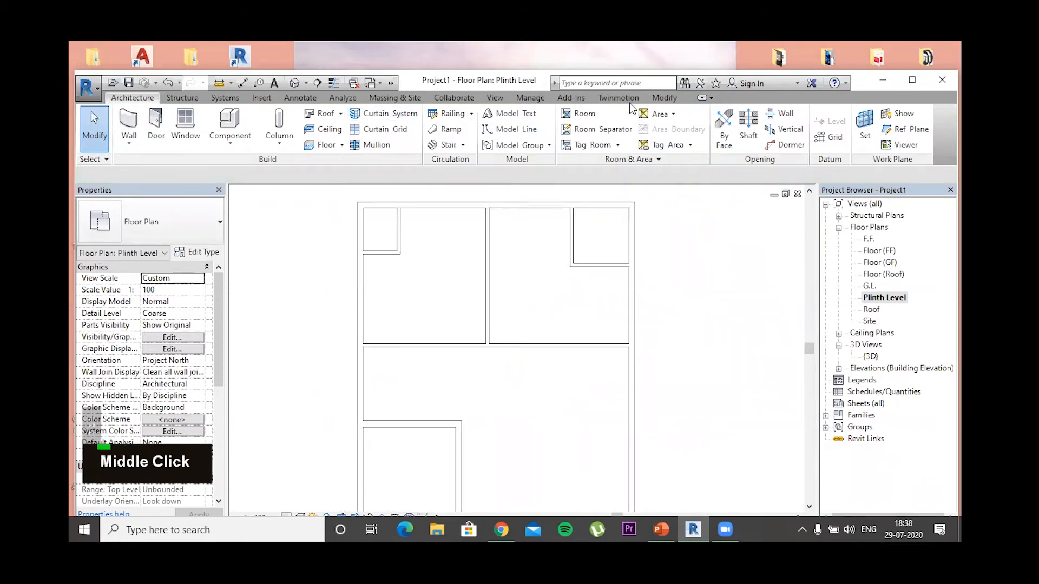
click(663, 98)
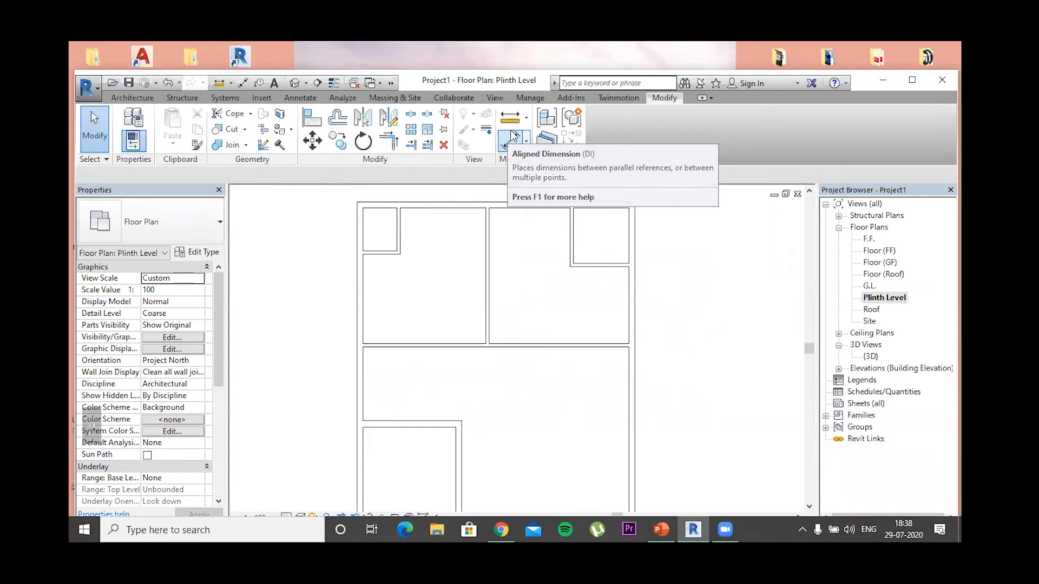
click(527, 144)
click(515, 146)
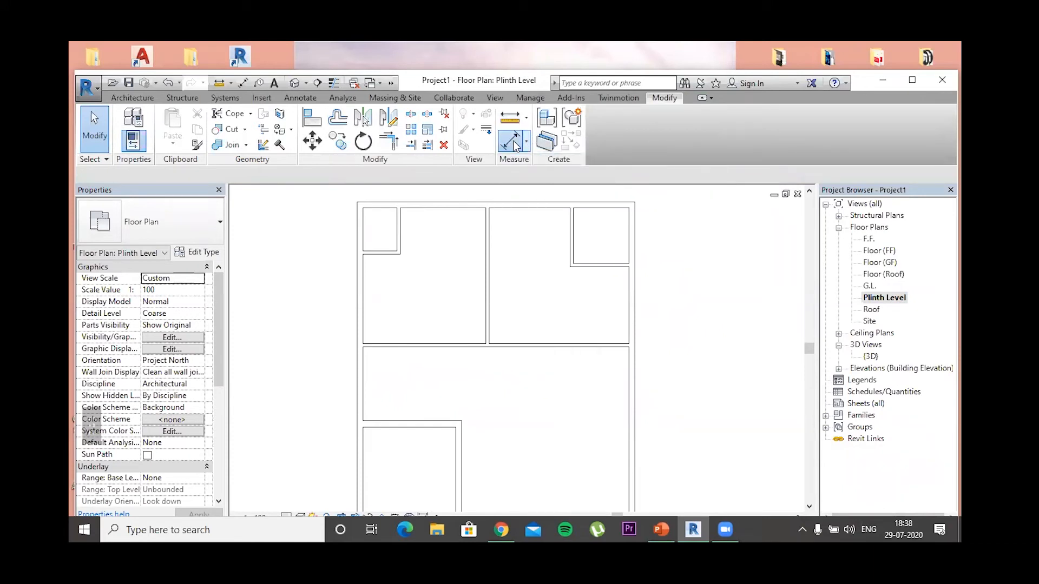
click(365, 175)
click(336, 176)
click(258, 175)
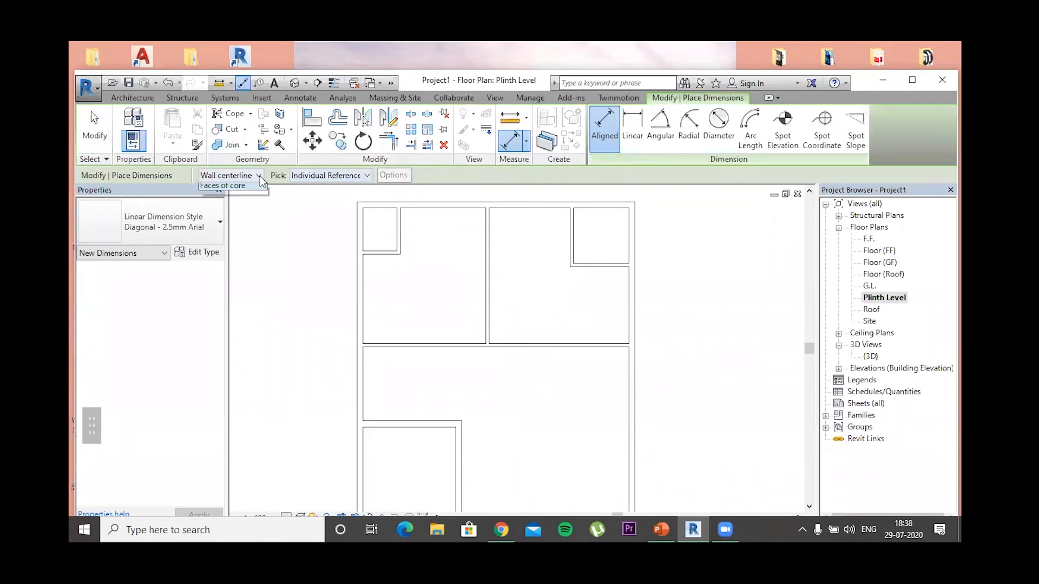
click(243, 199)
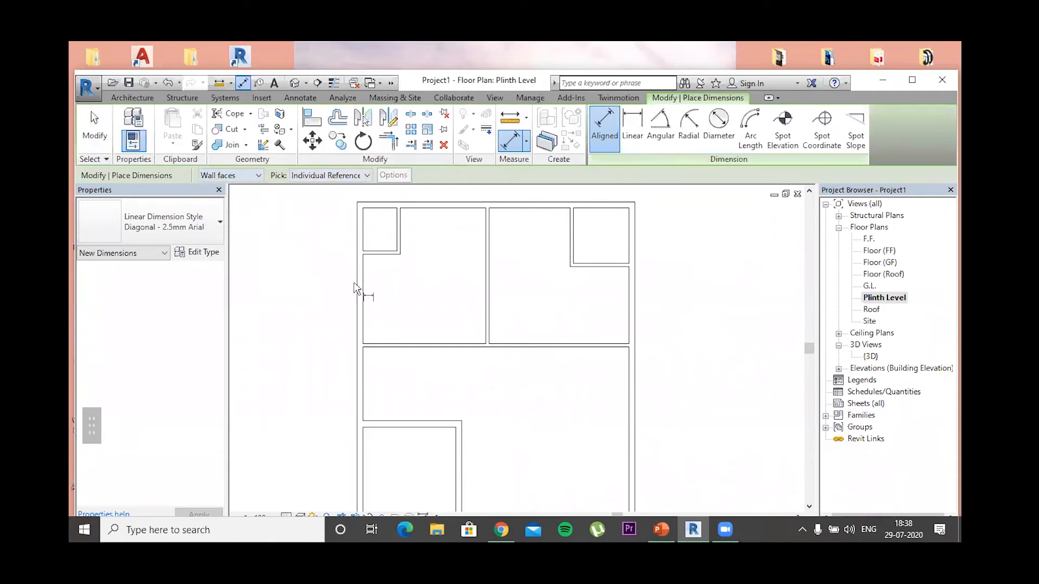
Dimension the upper-left room's inside width and inside depth between its wall faces
scroll(354, 288, up, 2)
click(364, 291)
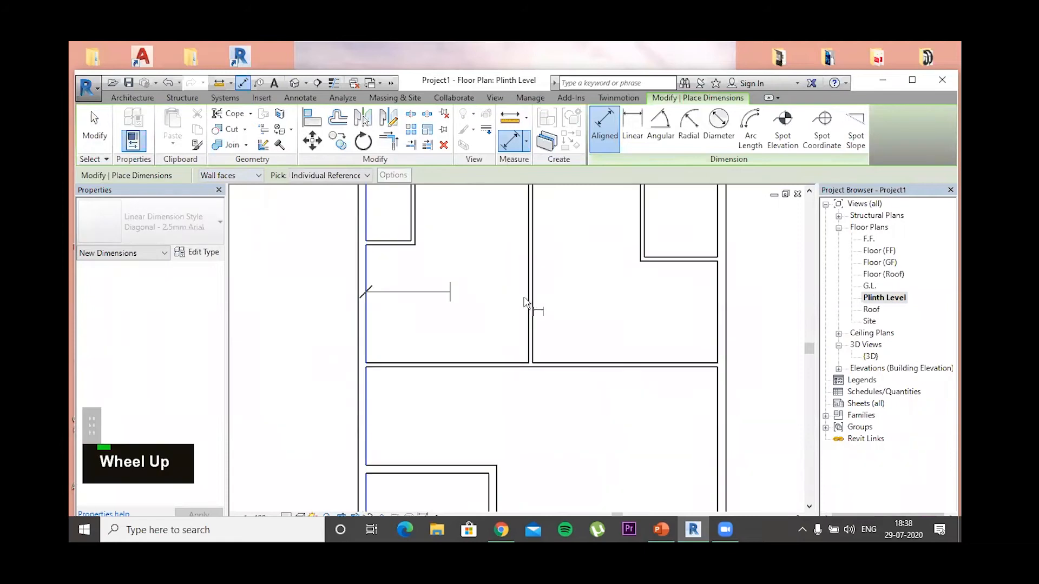
click(529, 294)
click(449, 288)
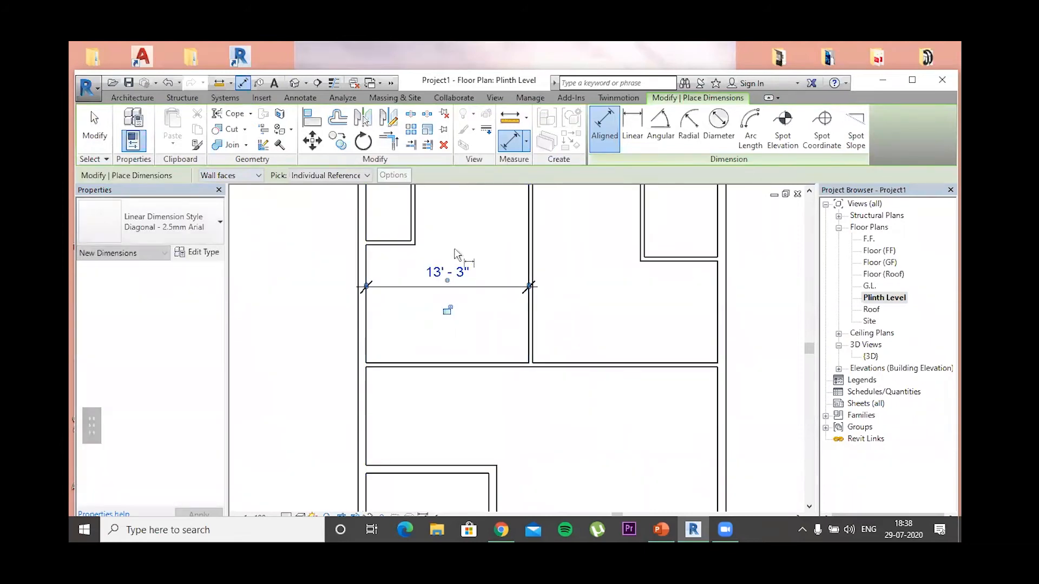
scroll(470, 265, up, 1)
middle_drag(471, 267, 478, 304)
click(514, 224)
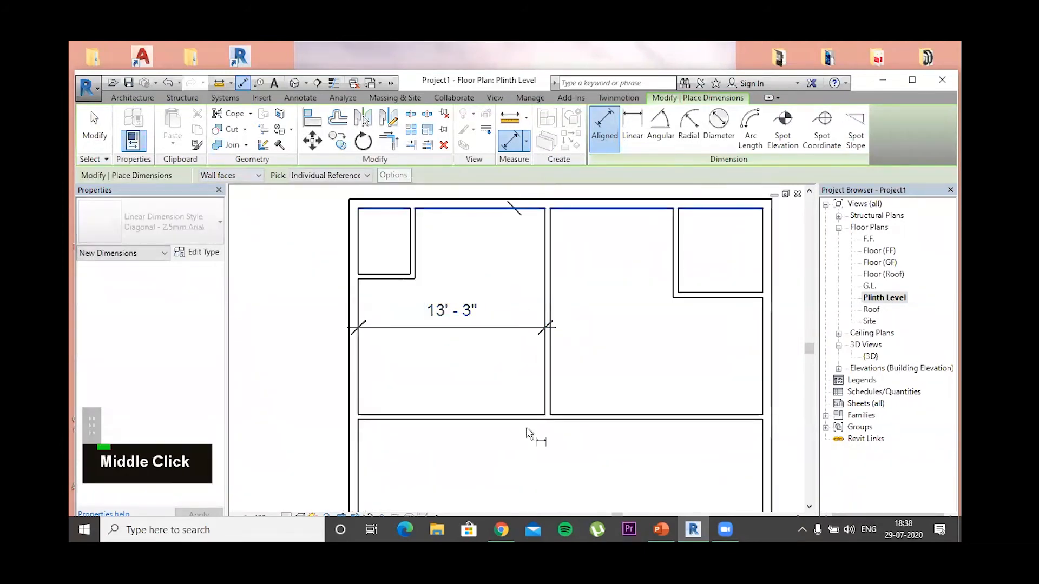
click(531, 420)
double_click(498, 373)
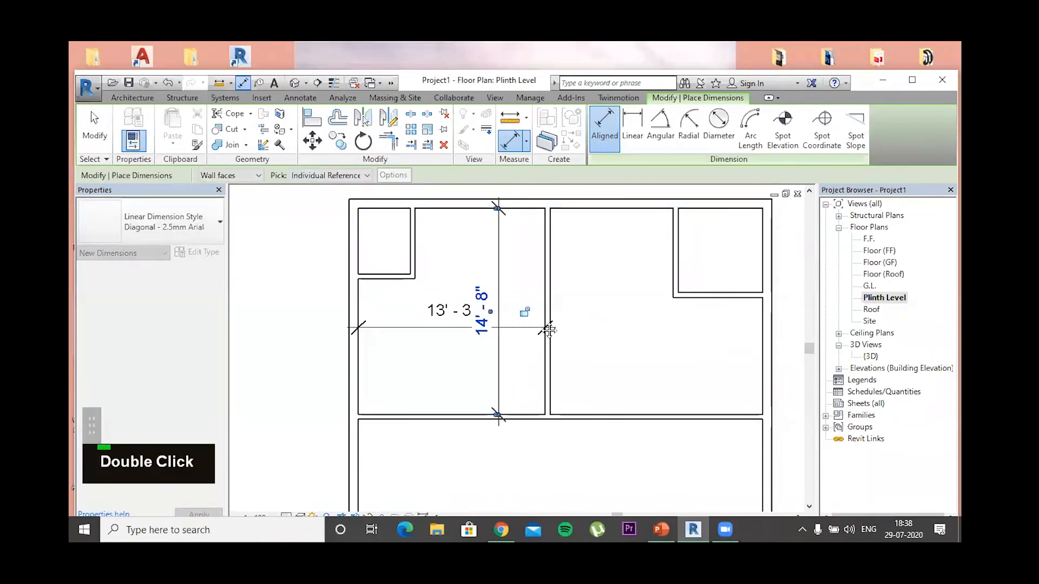
Dimension from the left exterior wall's outer face to the far face of the partition between the upper rooms
middle_drag(359, 300, 360, 307)
click(355, 393)
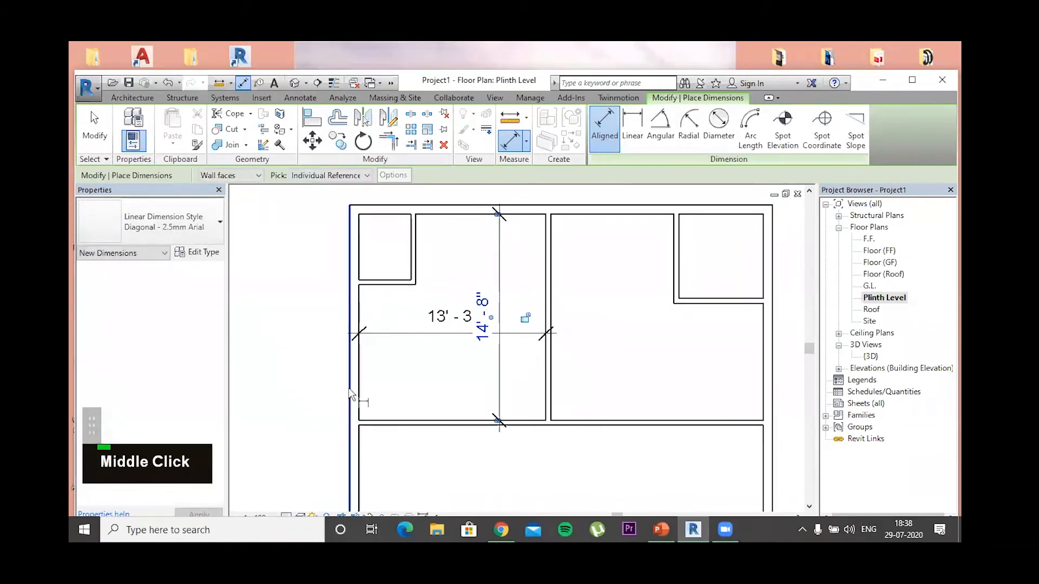
click(547, 398)
click(472, 389)
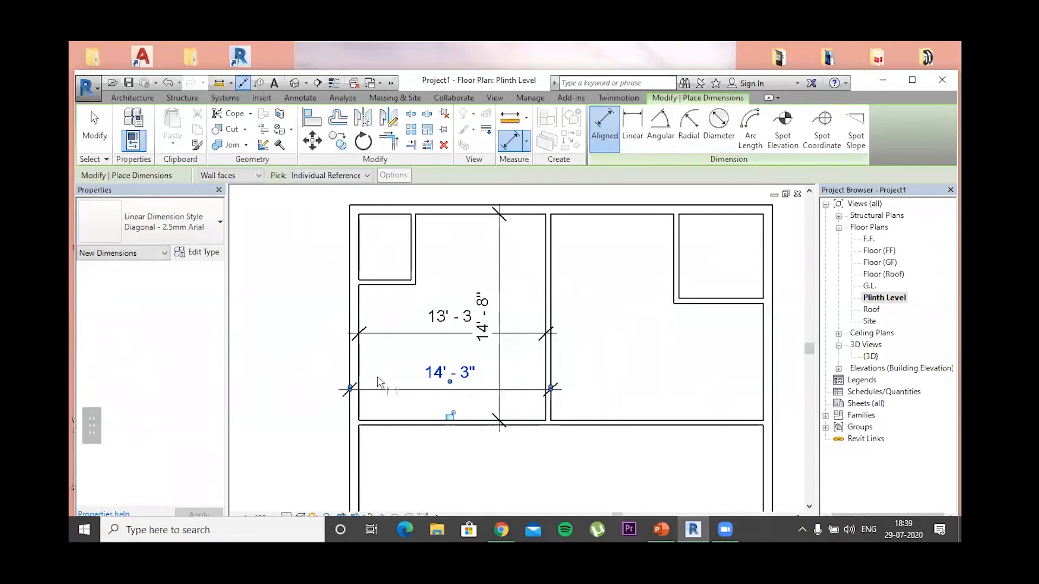
Dimension the building's overall depth between the outer faces of its upper and lower walls, placing it right of the plan
middle_drag(377, 376, 529, 262)
scroll(552, 357, down, 3)
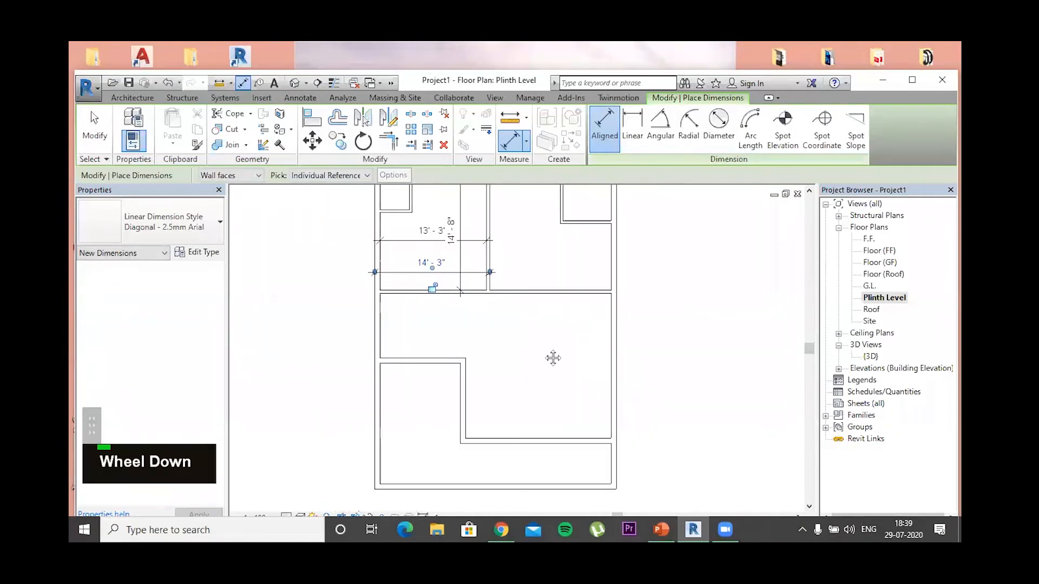
scroll(486, 354, down, 2)
click(481, 250)
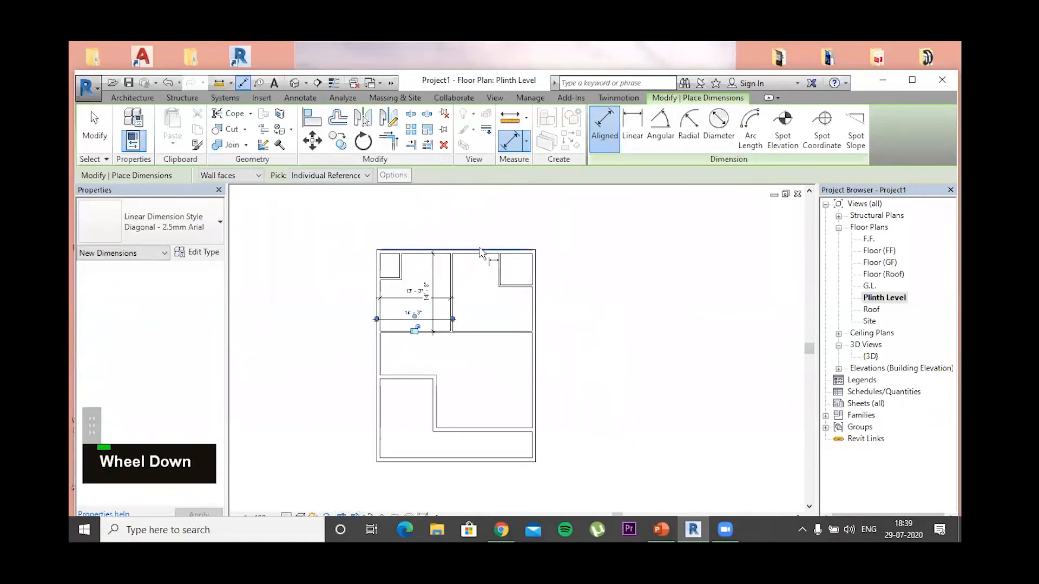
click(484, 461)
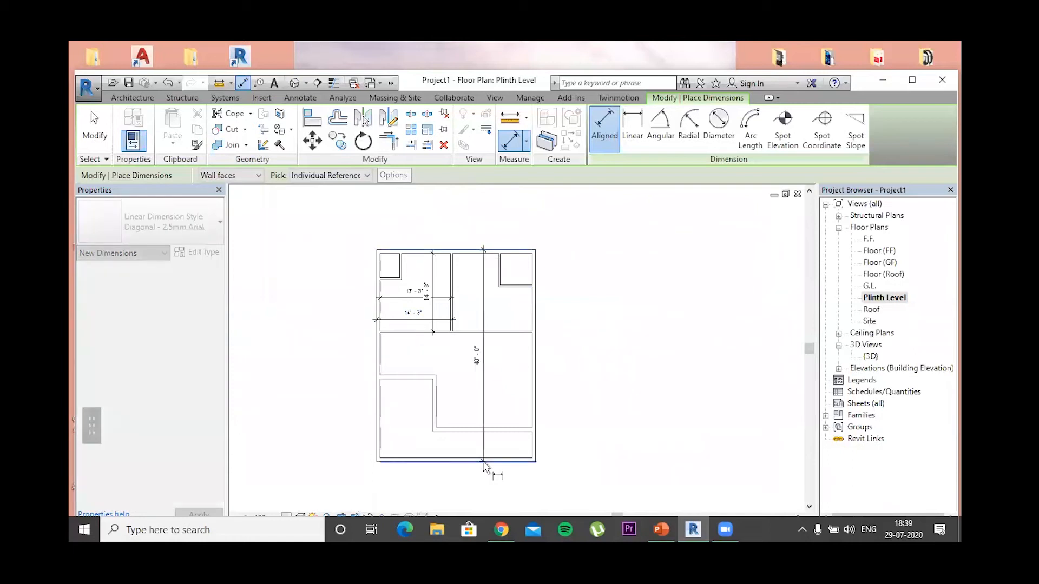
click(609, 357)
Dimension the building's overall width between the outer faces of its side walls, placing it above the plan
click(377, 414)
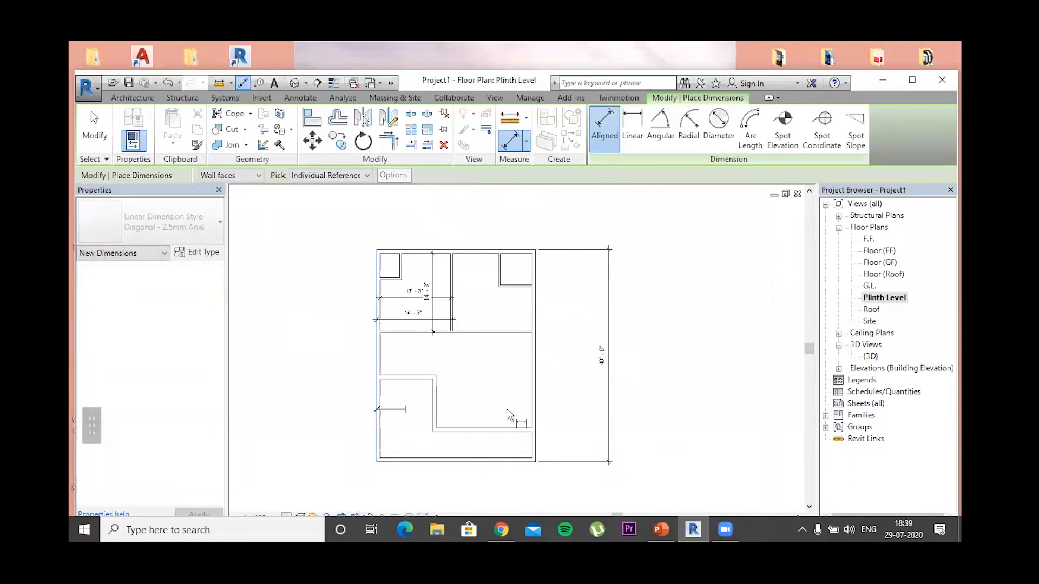
click(534, 392)
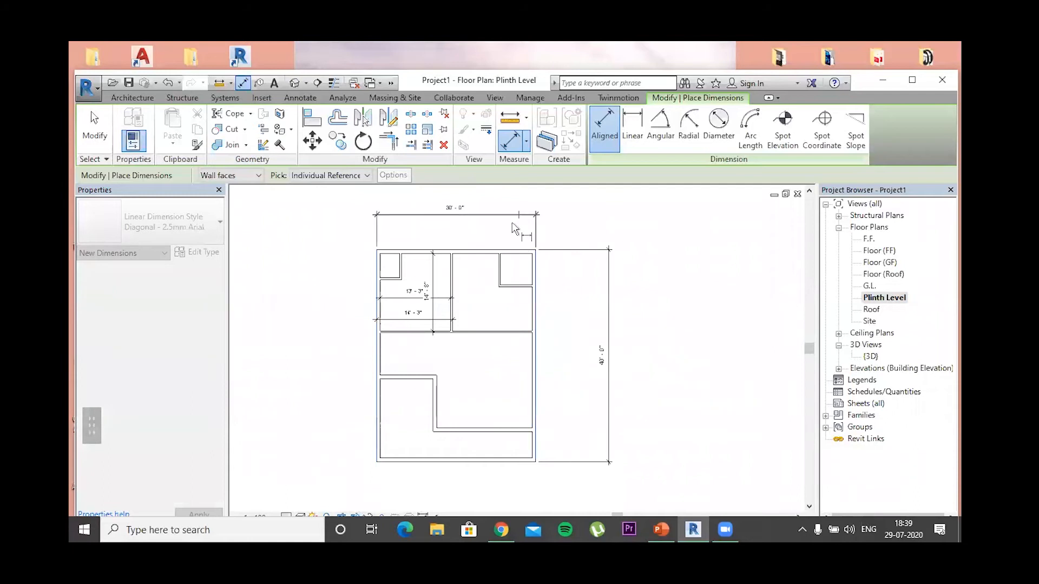
click(522, 216)
Review the available dimension types down to Spot Elevation without choosing one, and leave the dimension command
scroll(518, 273, up, 2)
scroll(517, 287, down, 1)
middle_drag(482, 373, 524, 263)
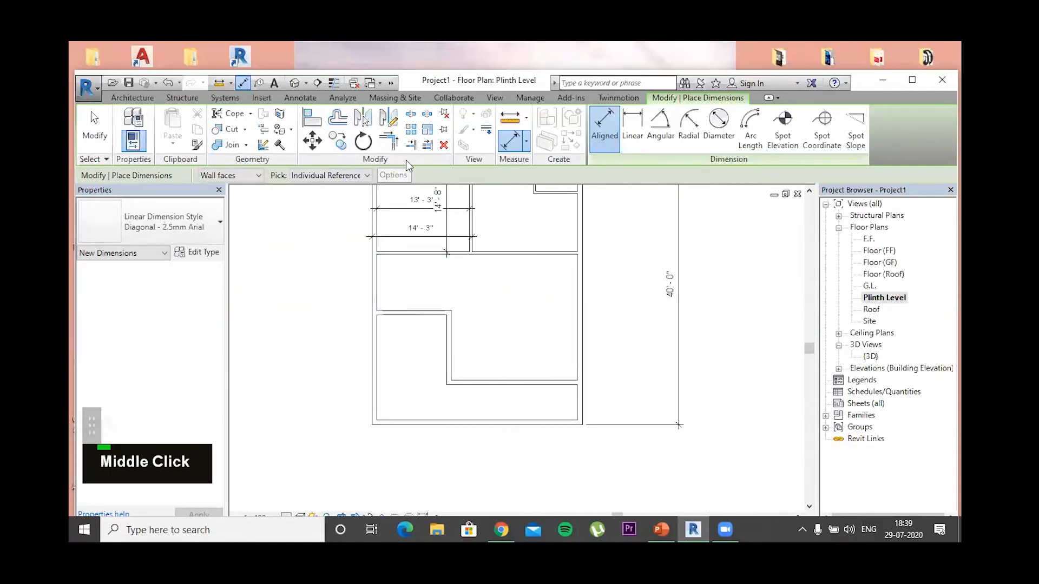
click(526, 141)
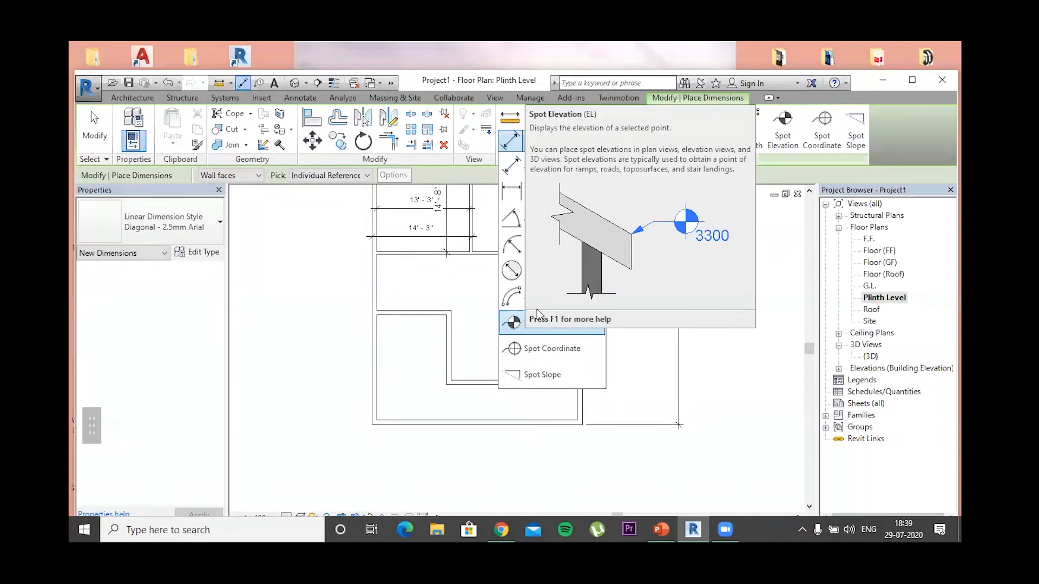
click(527, 143)
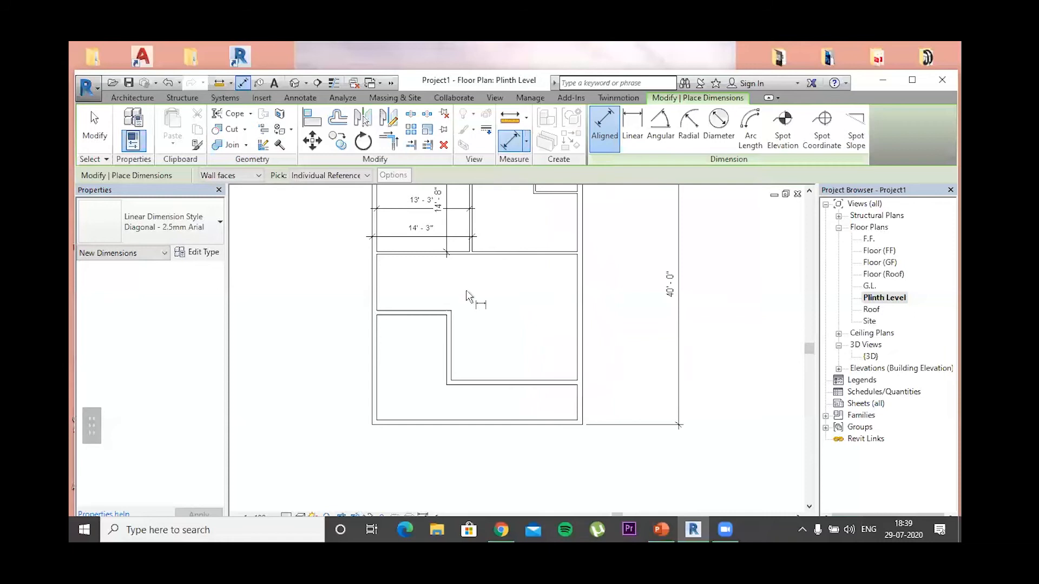
key(Escape)
key(Escape)
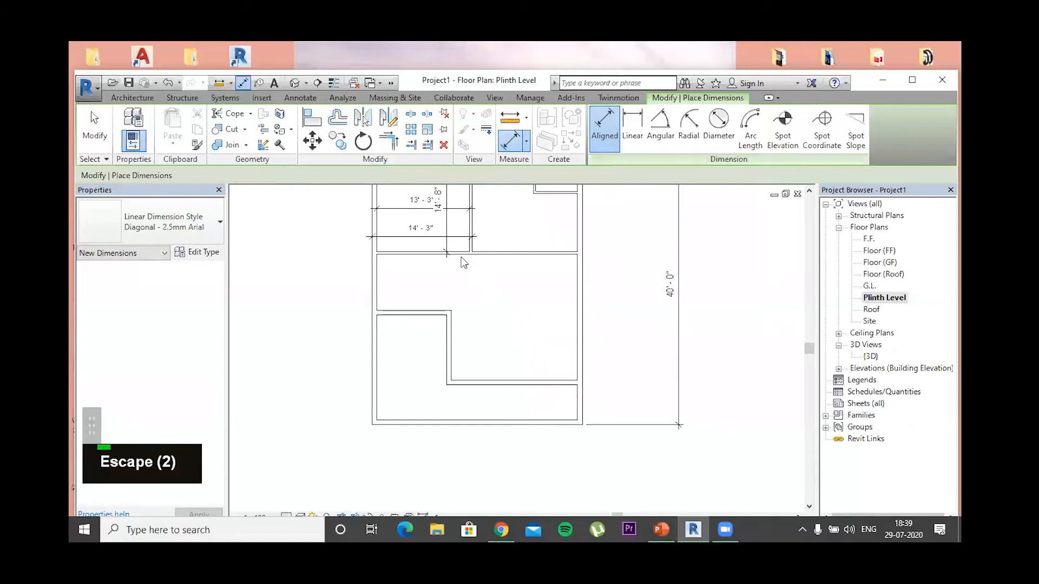
Delete the three dimensions in the upper-left room, keeping the overall width and depth dimensions
scroll(452, 261, down, 1)
middle_drag(453, 261, 459, 293)
click(453, 261)
ctrl+click(435, 253)
ctrl+click(623, 311)
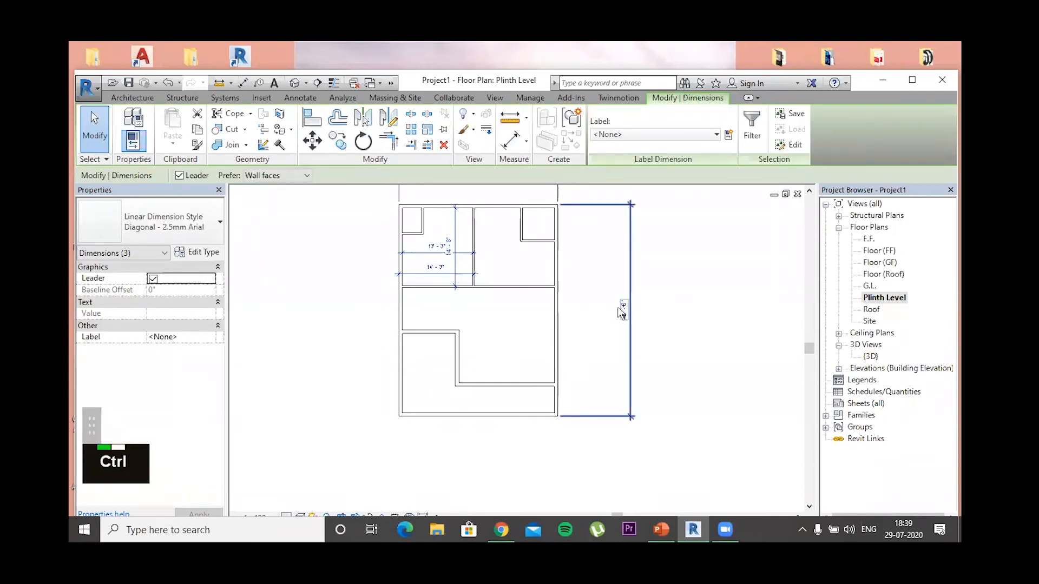
ctrl+right_click(489, 345)
key(Return)
middle_drag(704, 282, 699, 308)
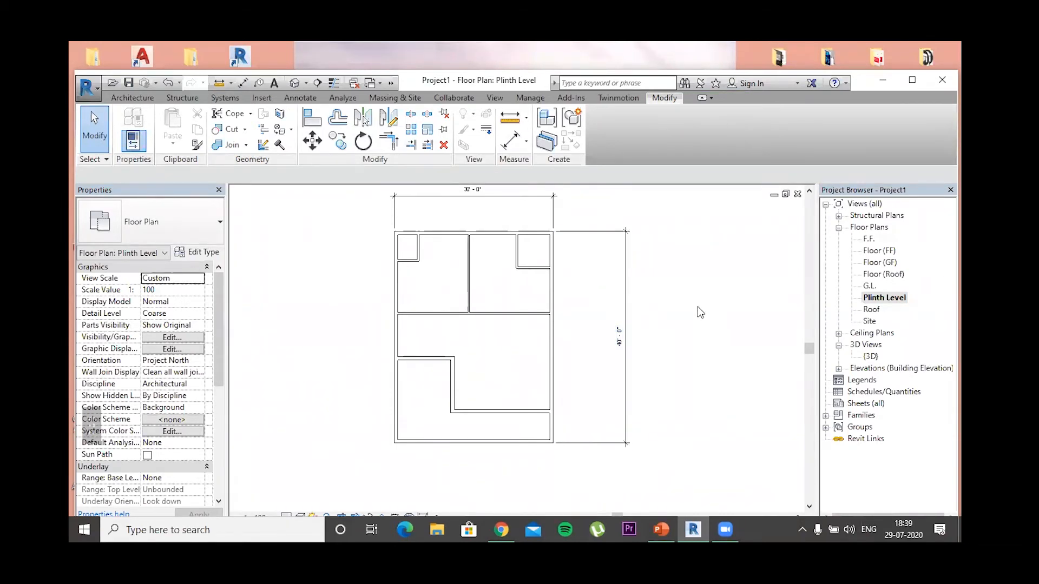
Place an Aligned dimension across the upper-right room from the partition's near face to the right exterior wall's inner face
middle_drag(720, 302, 713, 349)
scroll(705, 320, up, 1)
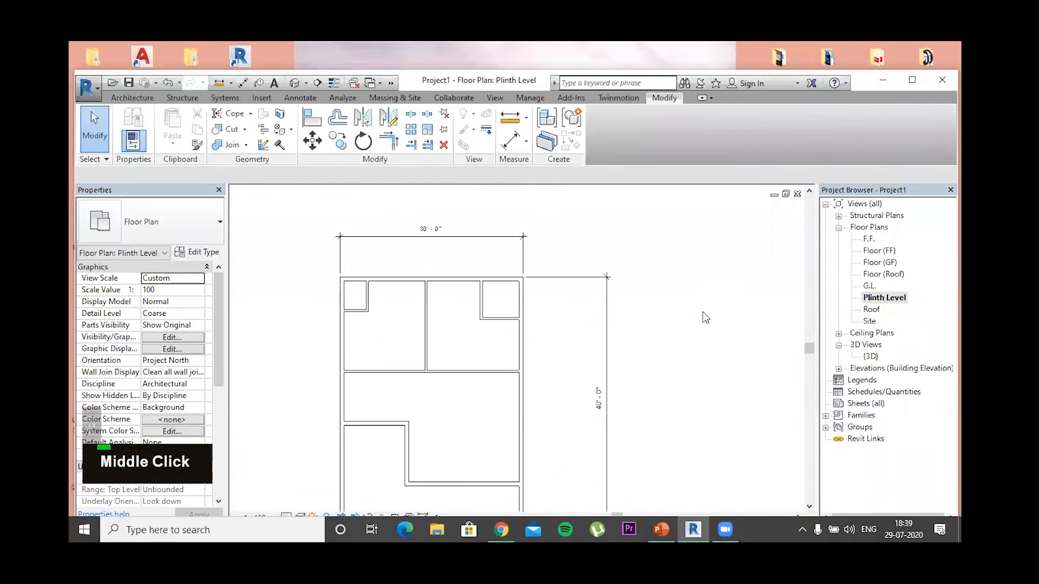
scroll(702, 304, down, 1)
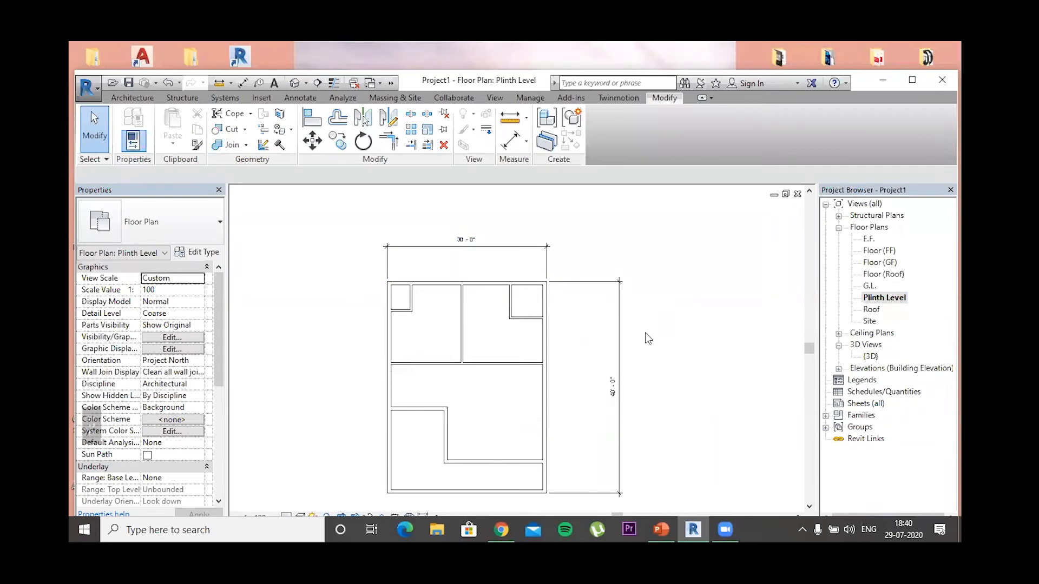
middle_drag(644, 336, 668, 320)
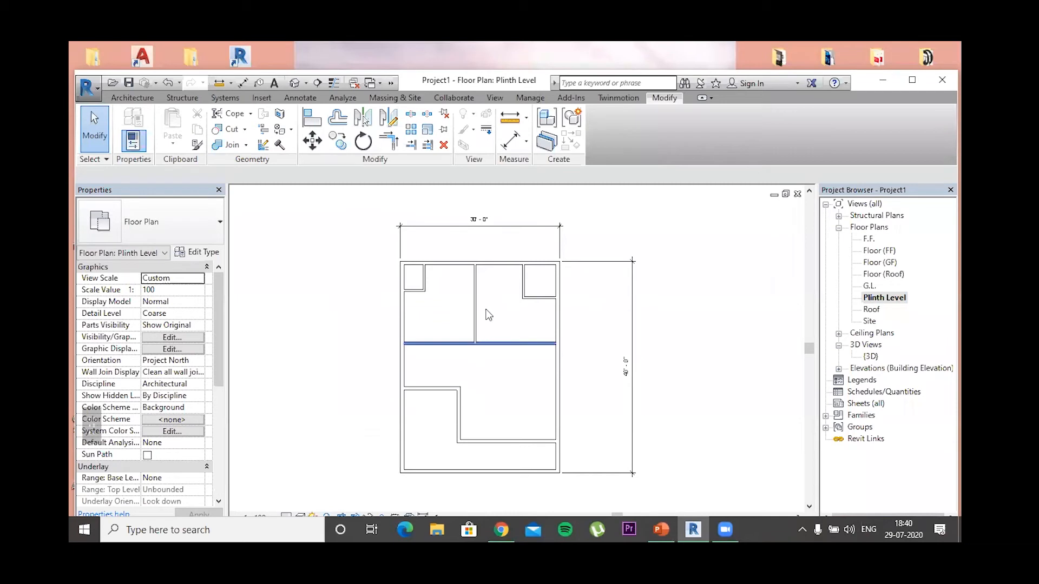
click(510, 141)
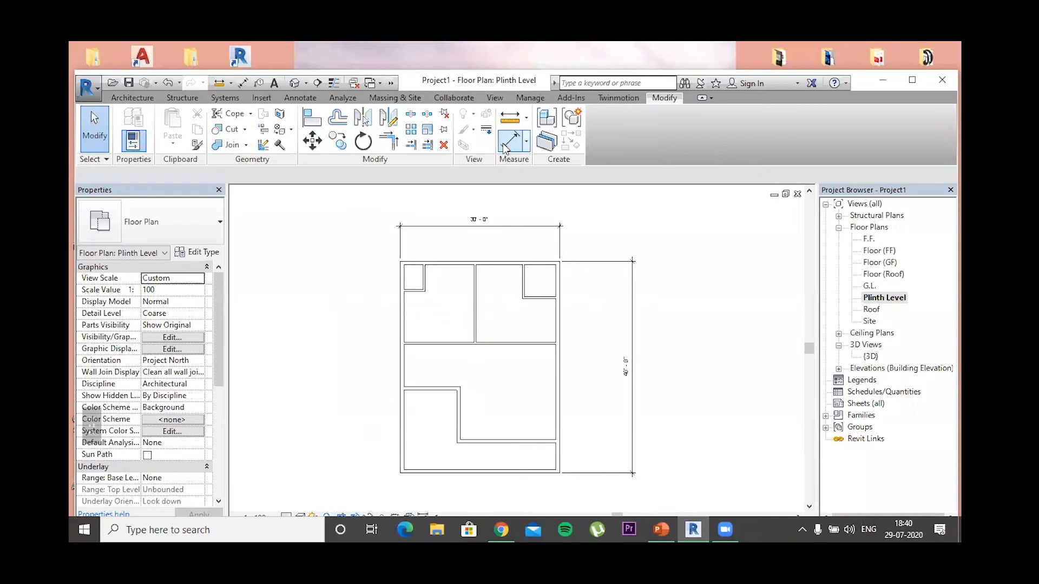
click(476, 306)
click(556, 315)
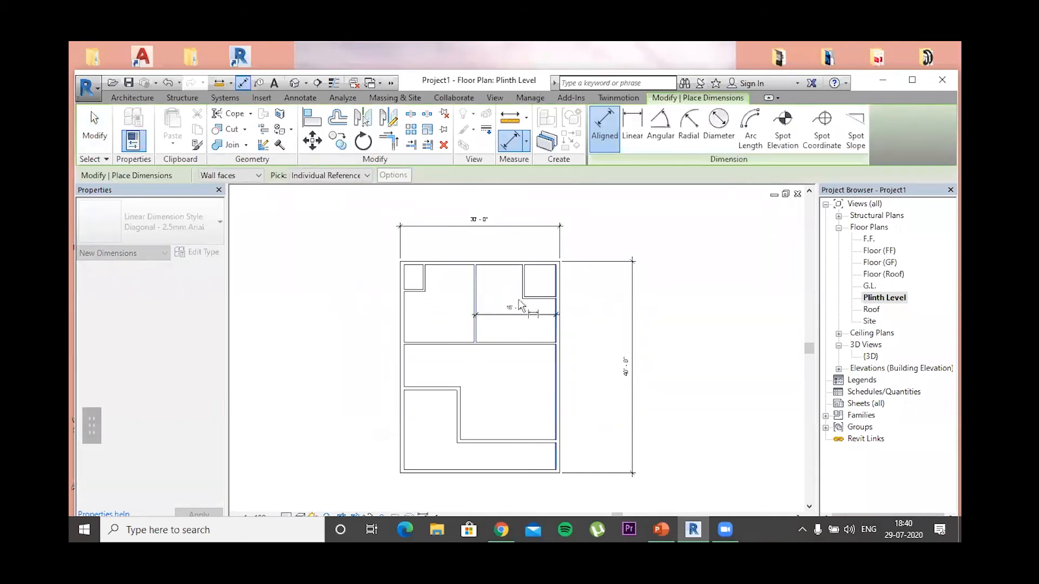
click(504, 319)
key(Escape)
key(Escape)
key(Escape)
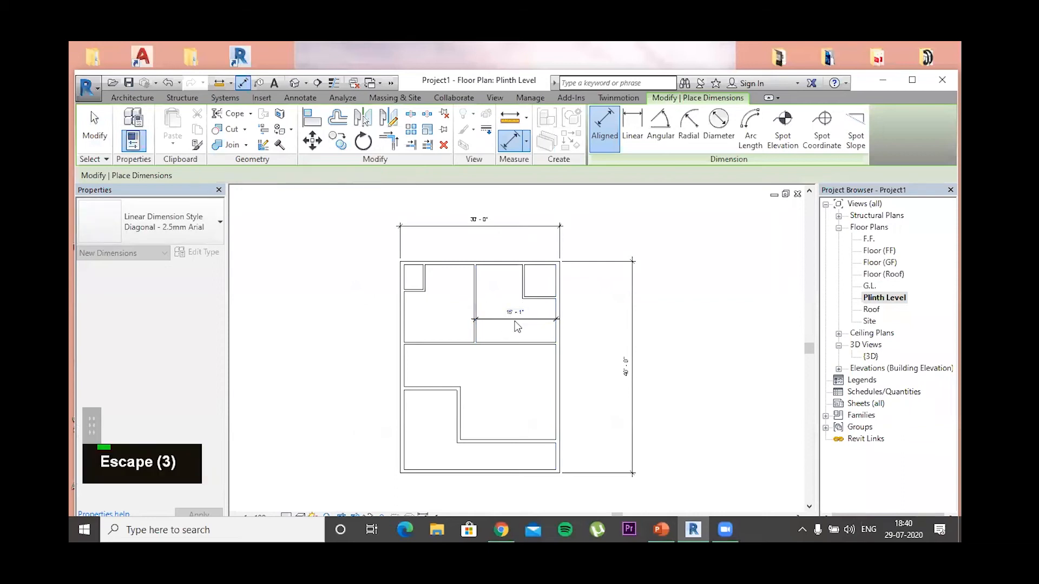
Dimension the upper-right room's inside depth from the upper exterior wall to the horizontal partition, placing it near the vertical partition
scroll(515, 323, up, 3)
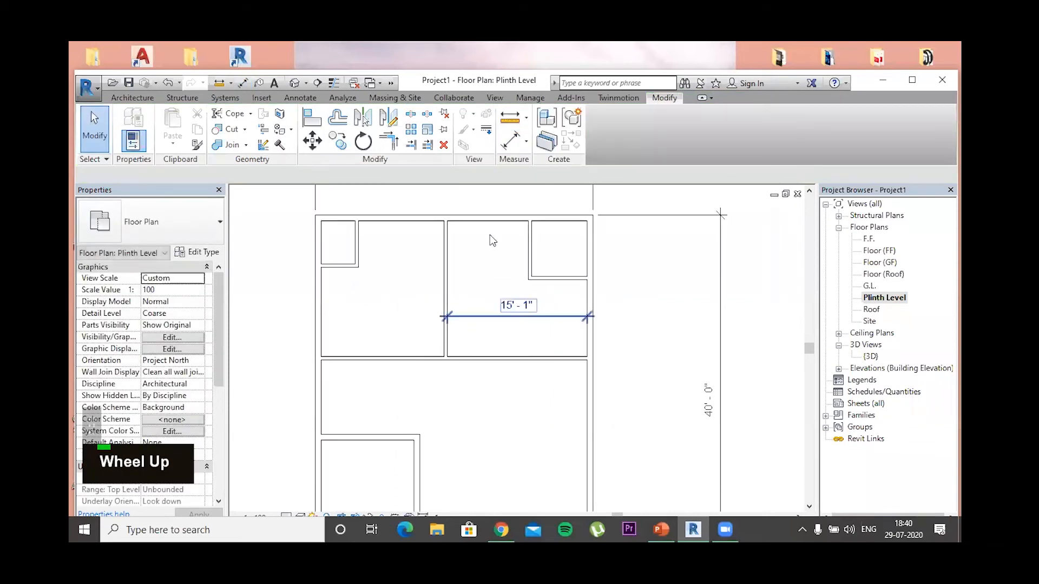
click(509, 144)
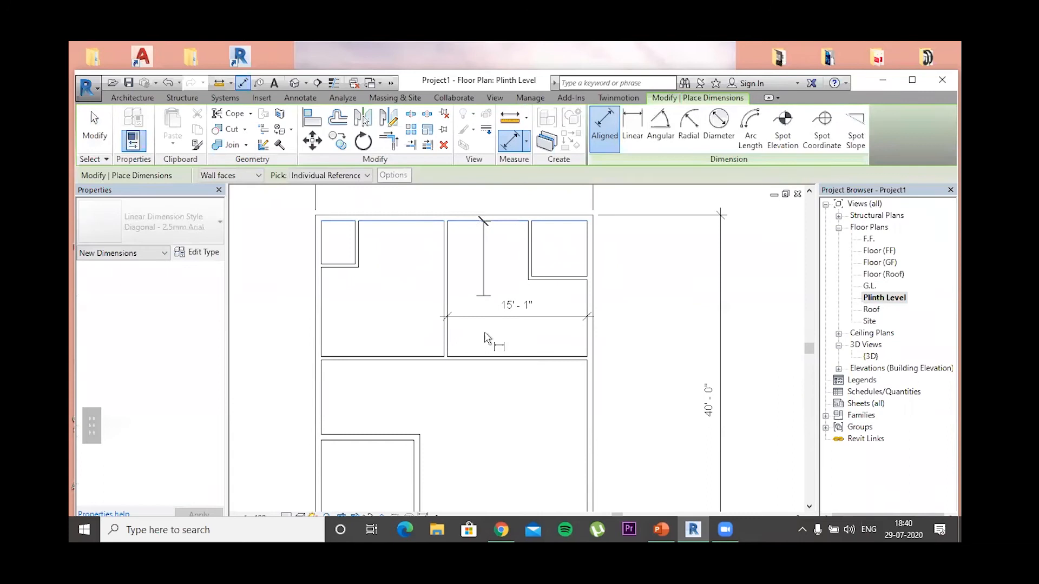
click(491, 355)
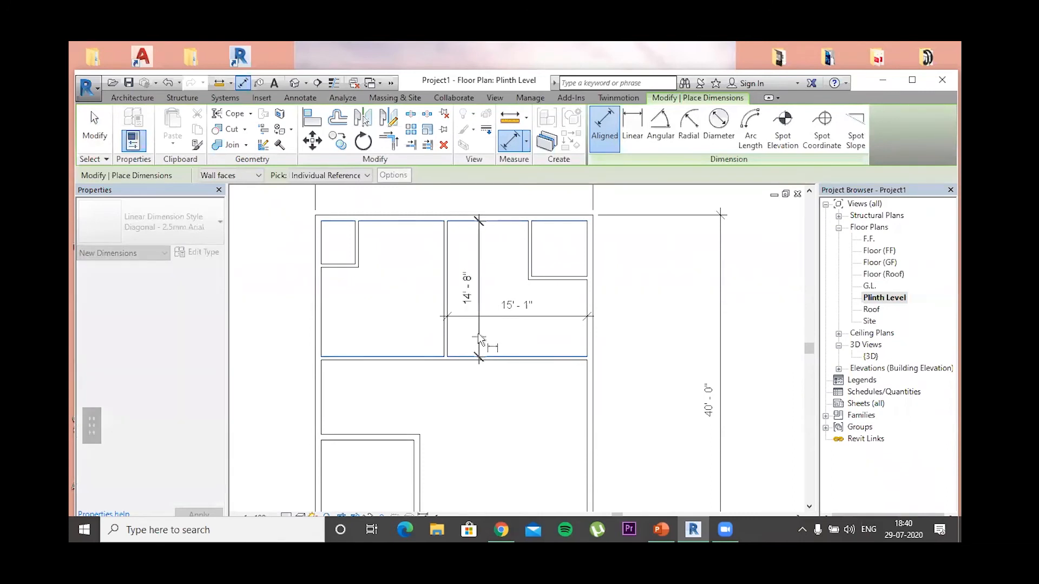
click(477, 292)
key(Escape)
key(Escape)
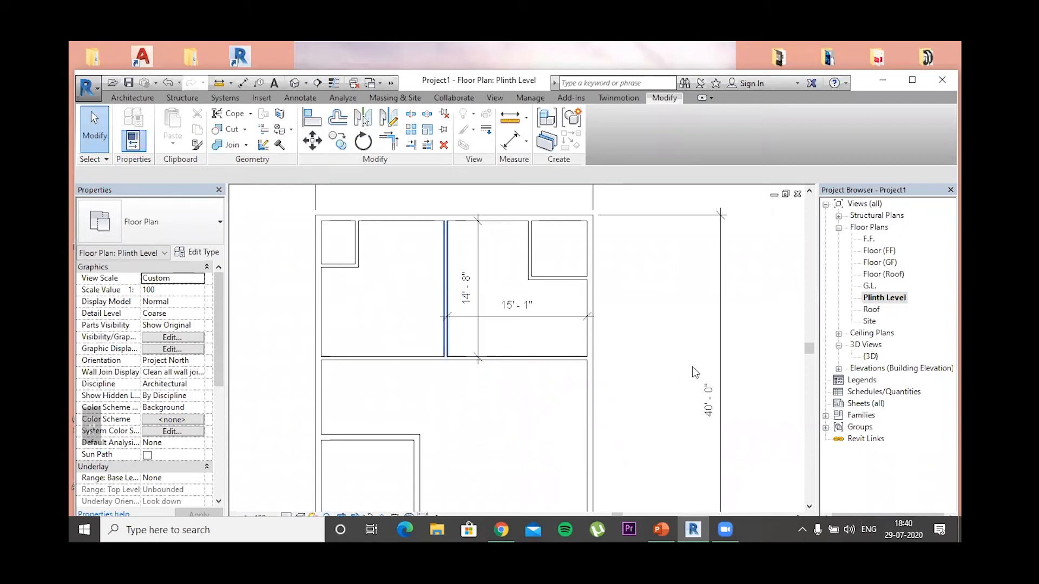
scroll(521, 397, down, 2)
middle_click(596, 376)
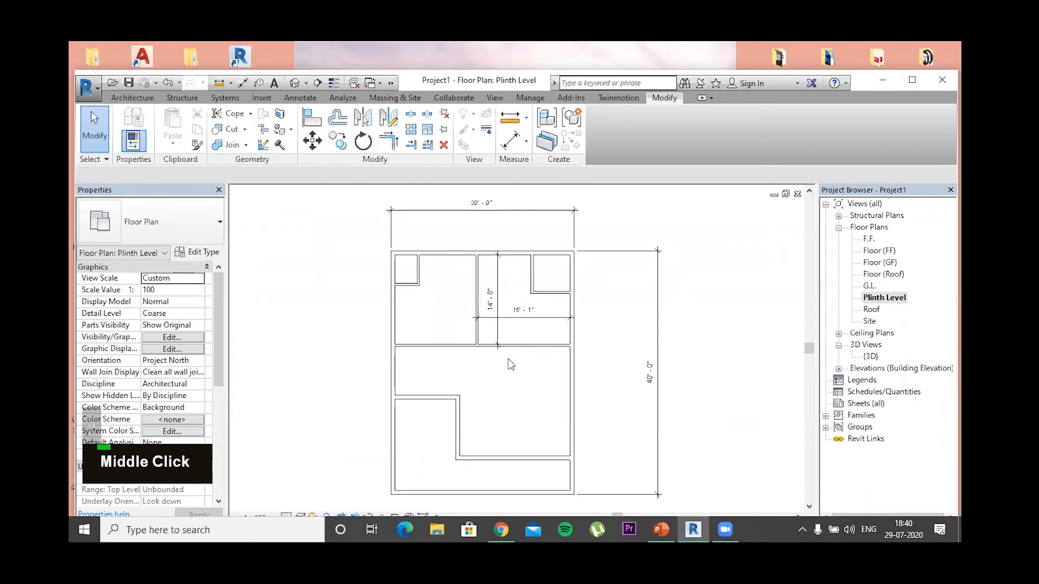
Delete the width and depth dimensions inside the upper-right room
click(524, 318)
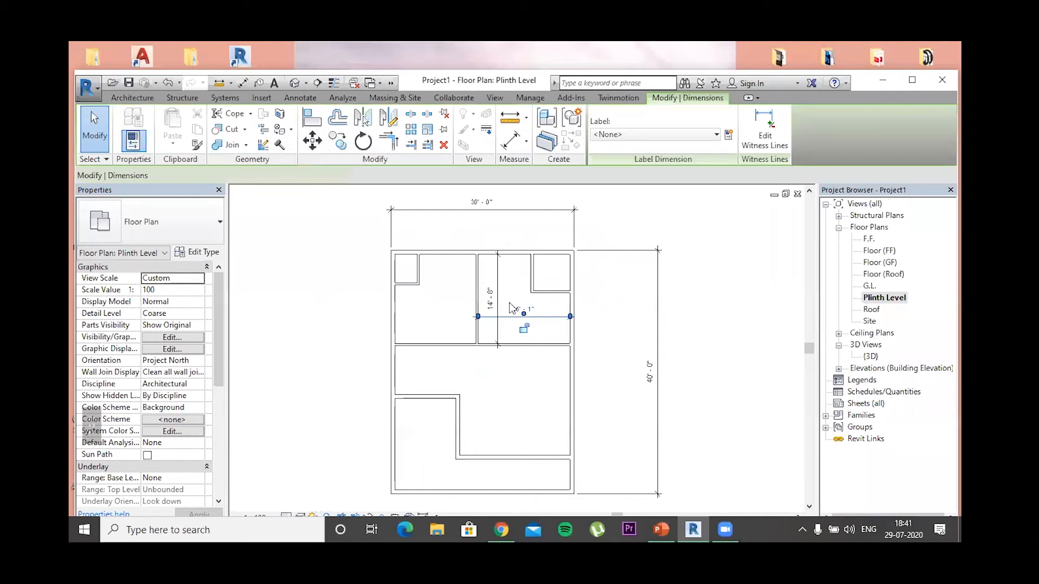
key(ctrl)
ctrl+click(498, 298)
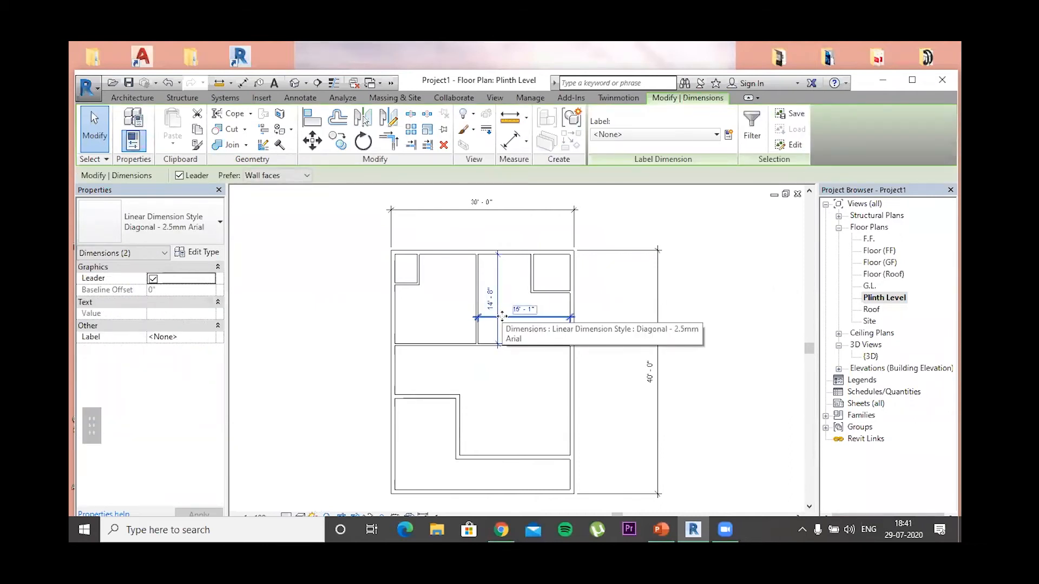
right_click(502, 316)
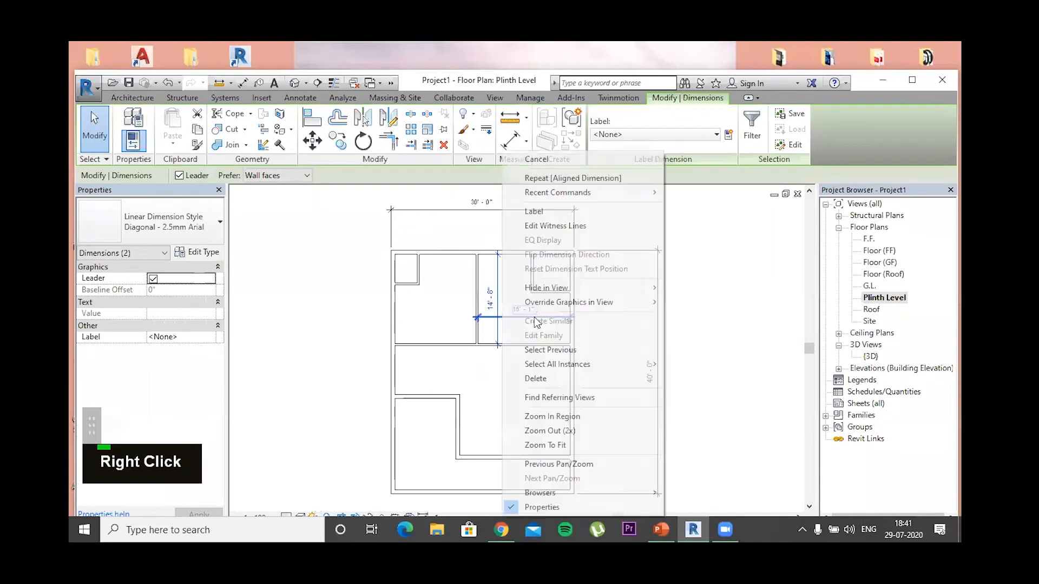
click(550, 378)
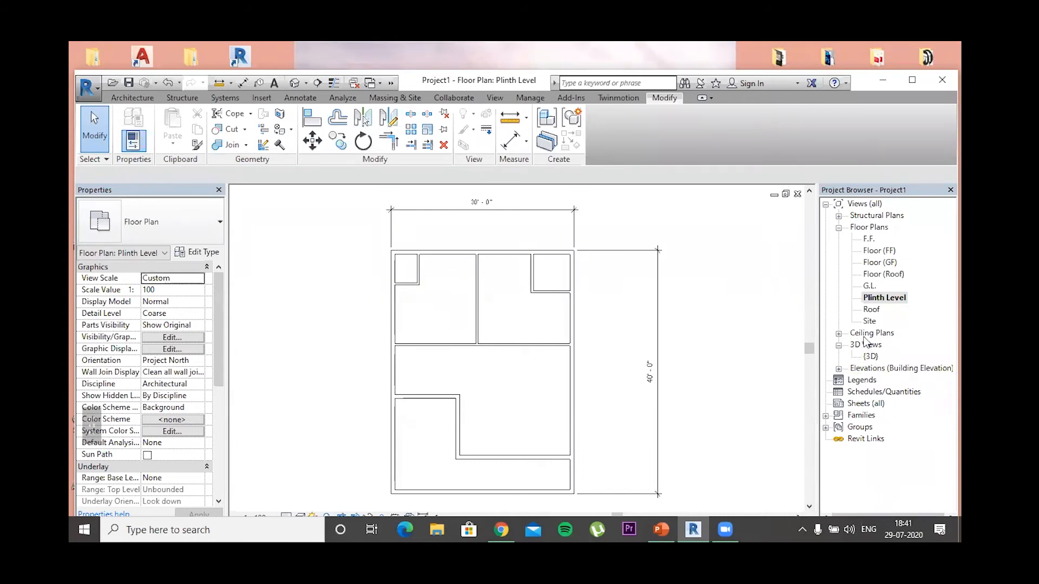
Open the default 3D view and examine the walls and the plinth floor slab beneath them
click(870, 360)
double_click(870, 358)
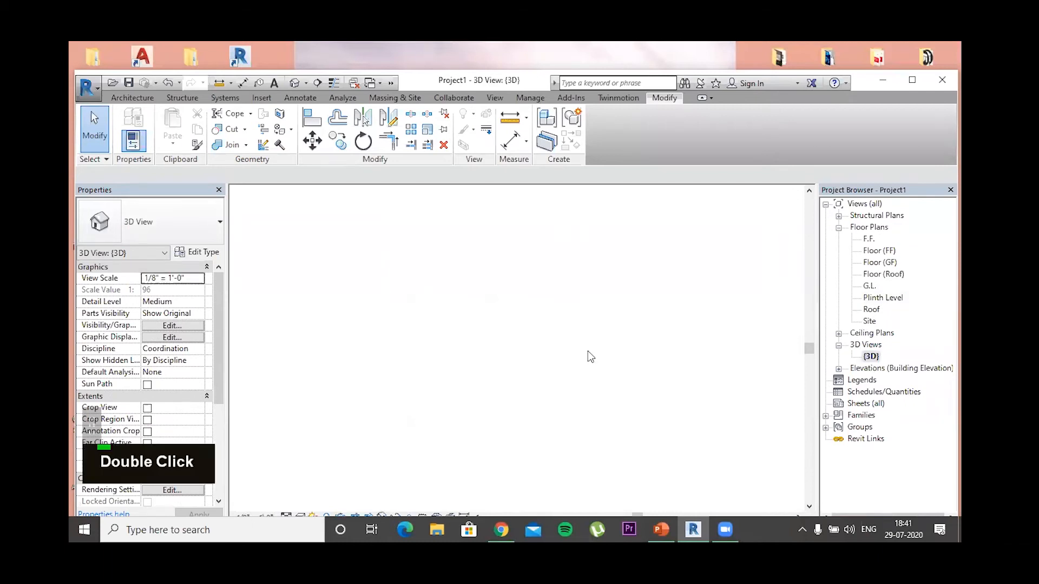
shift+middle_drag(606, 480, 478, 373)
click(478, 371)
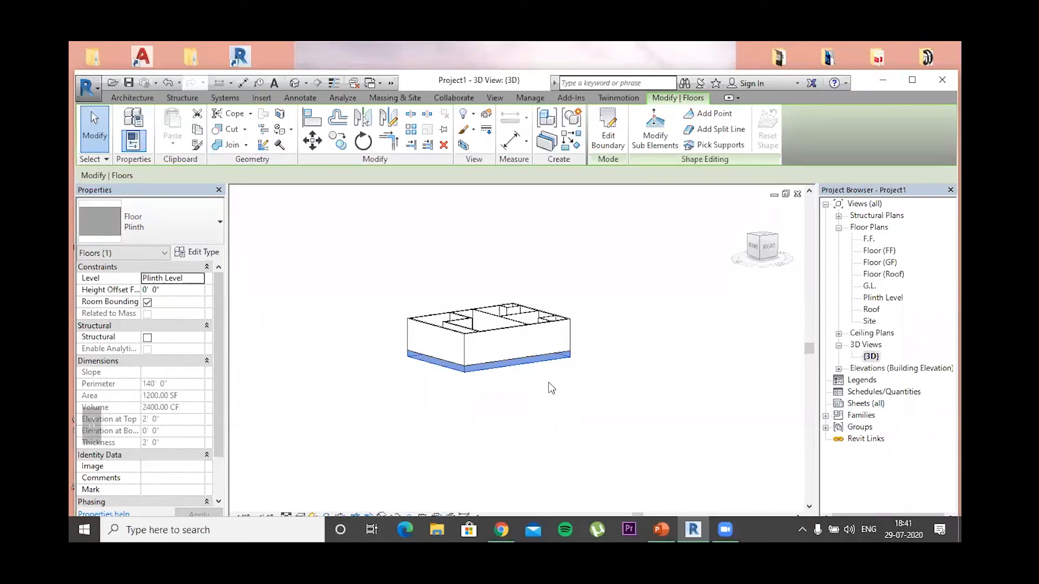
click(669, 407)
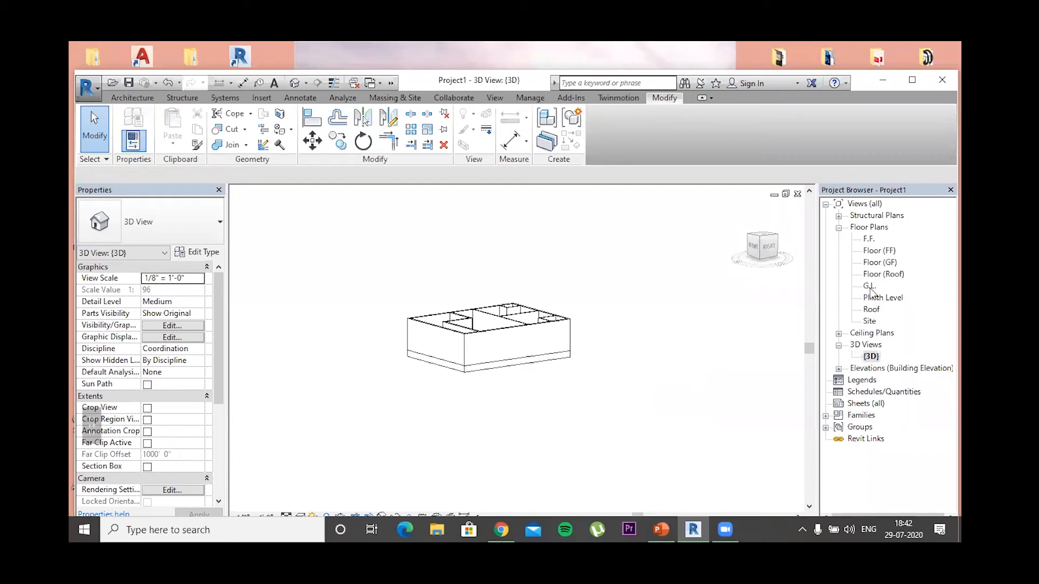
Return to the Plinth Level floor plan
double_click(869, 286)
click(871, 308)
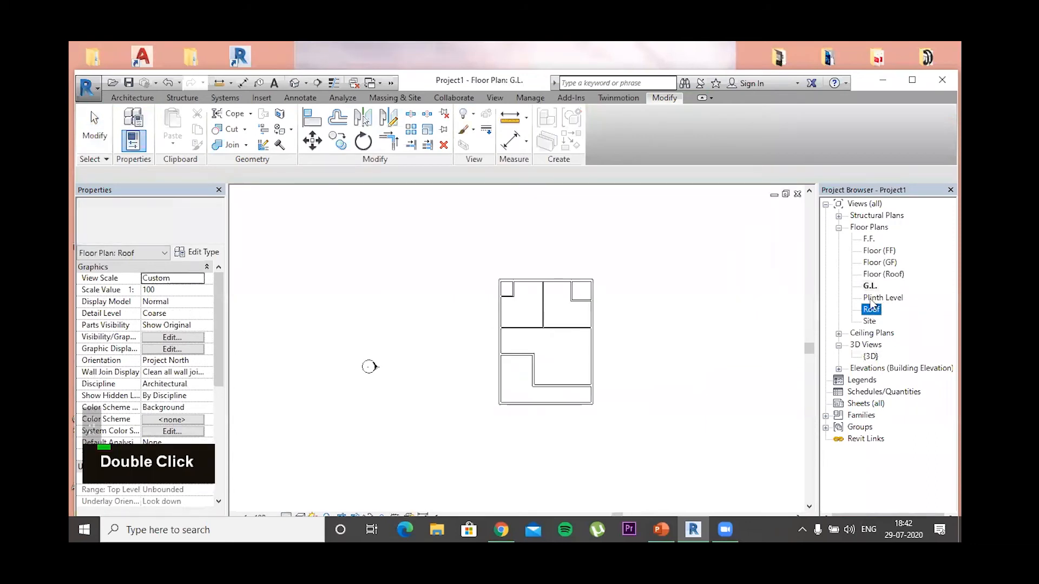
double_click(872, 298)
scroll(547, 388, down, 2)
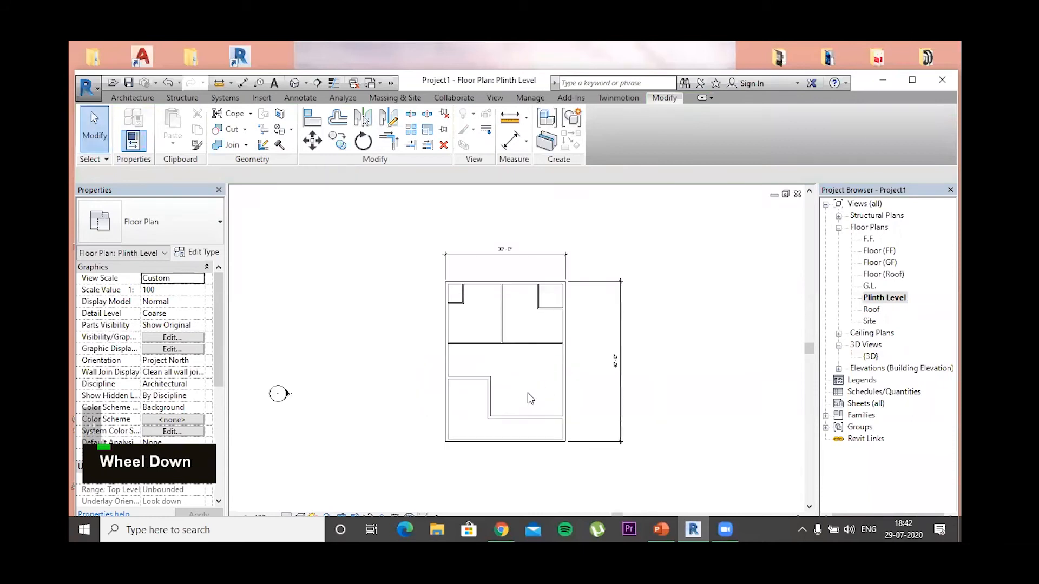
scroll(529, 398, up, 3)
Start the Door command and choose the M_Single-Flush 0762 x 2032mm type
click(135, 99)
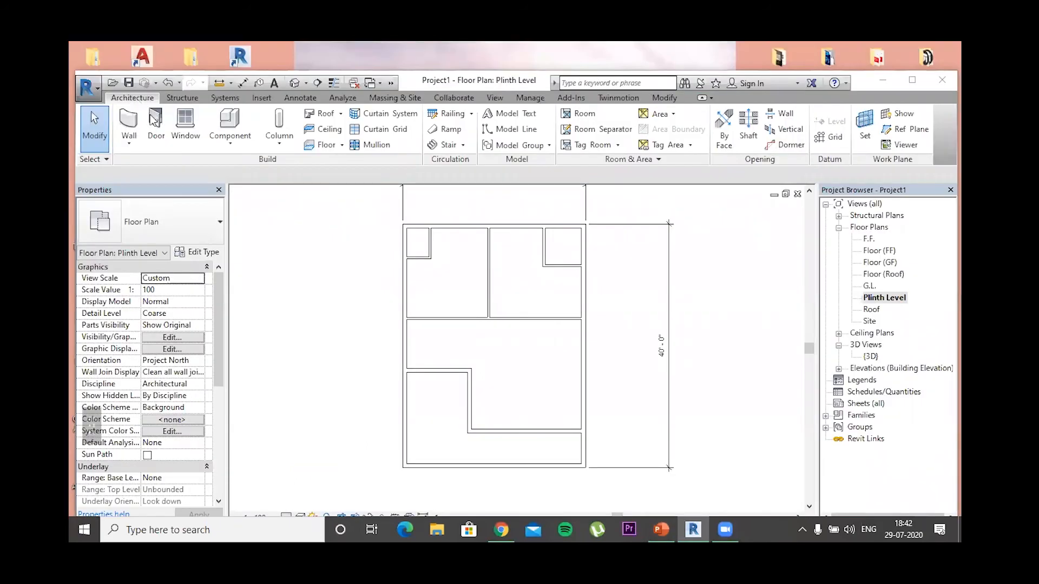
click(155, 122)
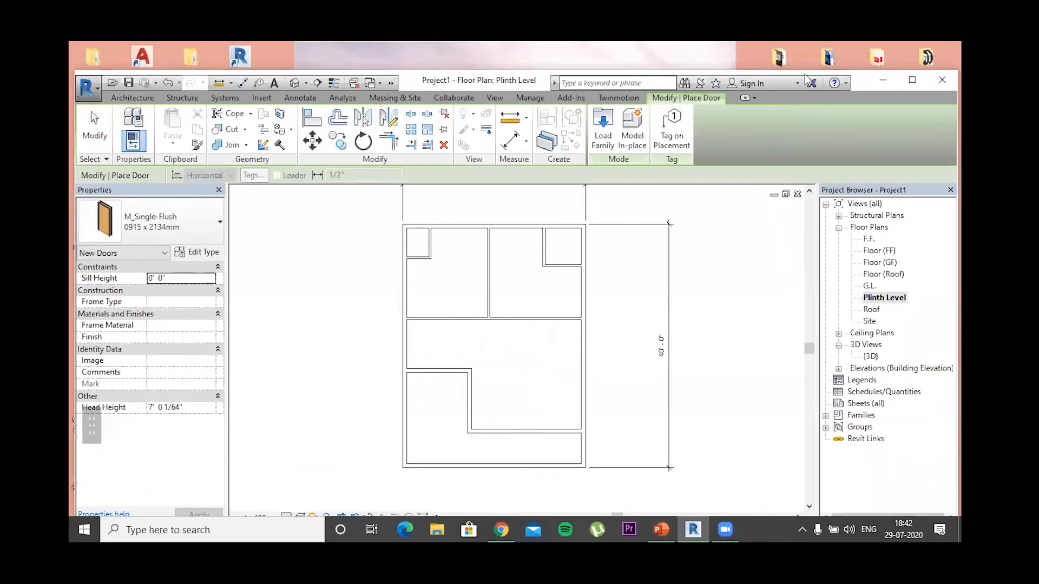
click(220, 222)
scroll(163, 341, down, 1)
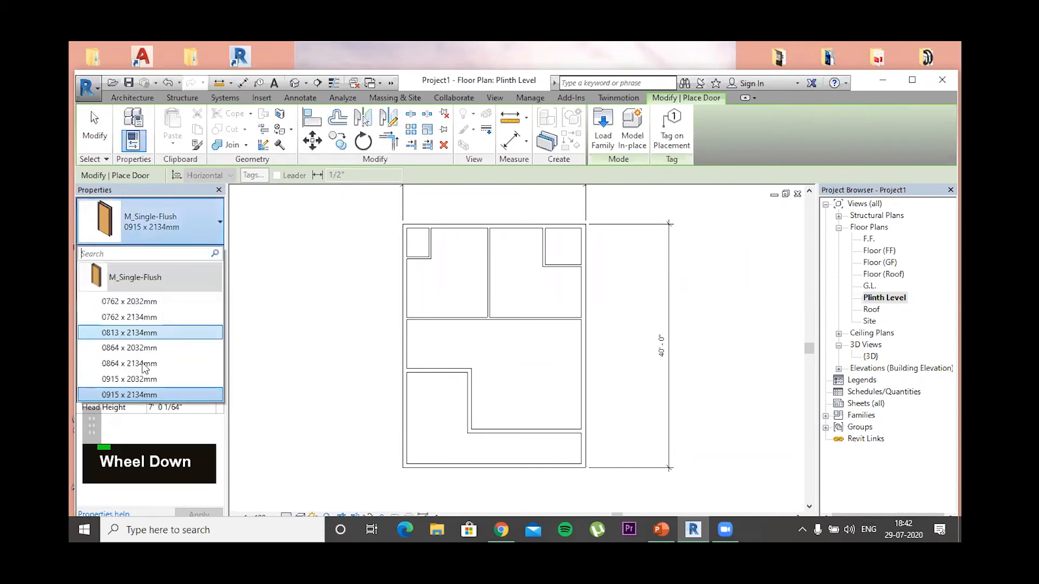
scroll(154, 352, up, 1)
scroll(170, 320, down, 1)
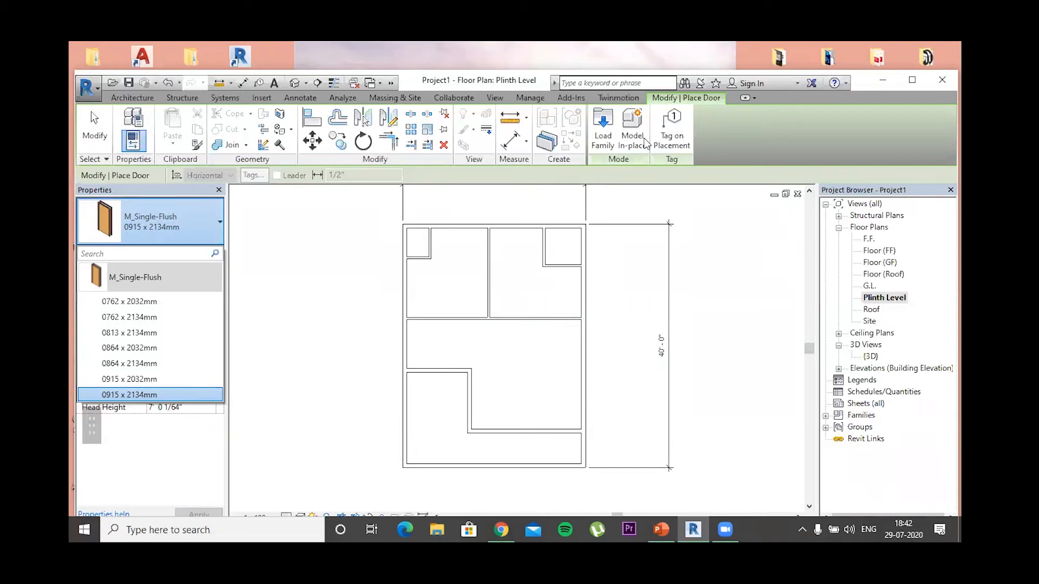
click(541, 187)
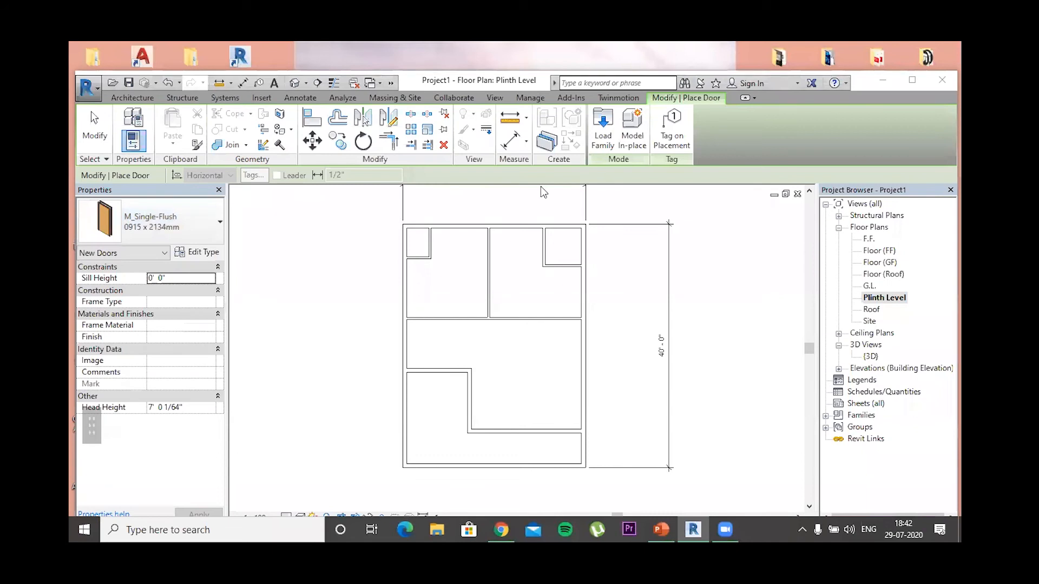
double_click(543, 192)
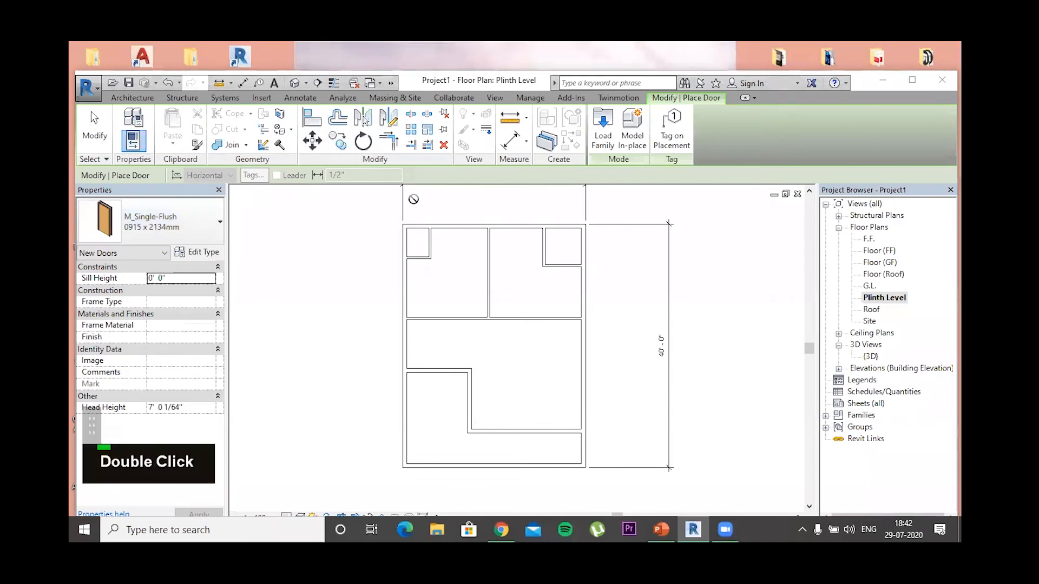
click(215, 230)
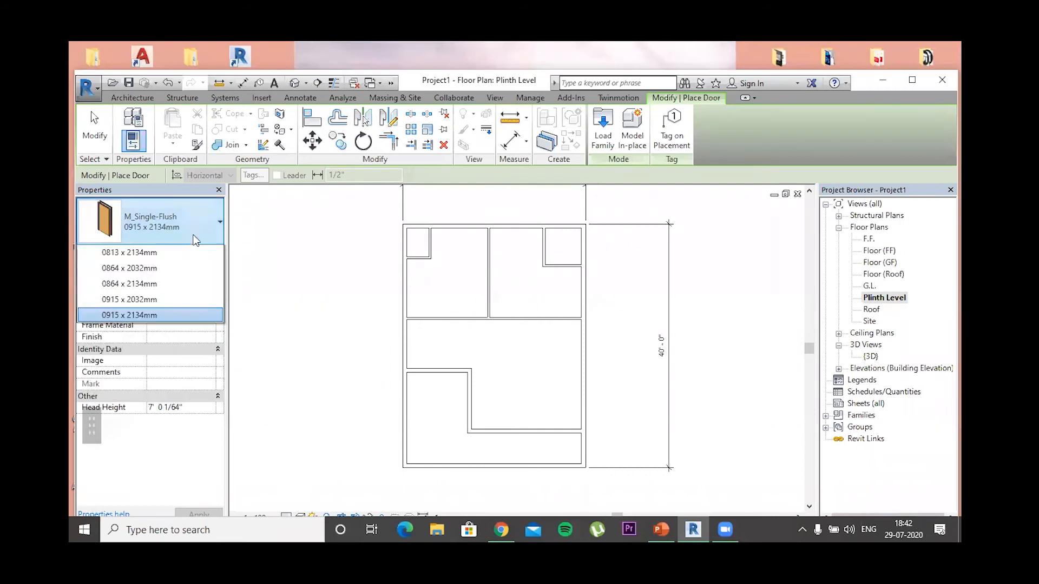
click(131, 307)
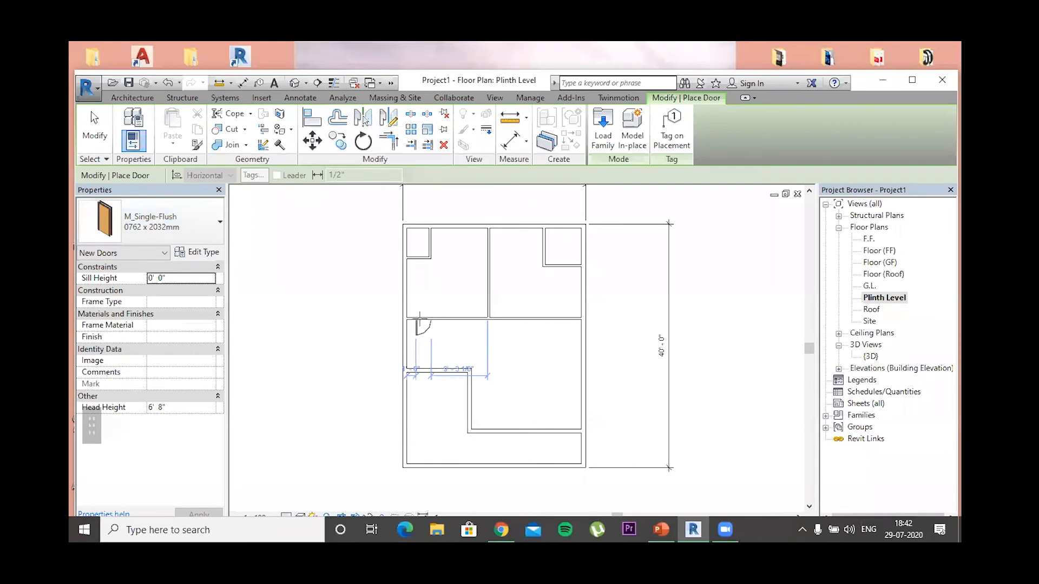
Place a door at the middle of the lower exterior wall, swinging inward, and leave the door command
scroll(420, 318, up, 5)
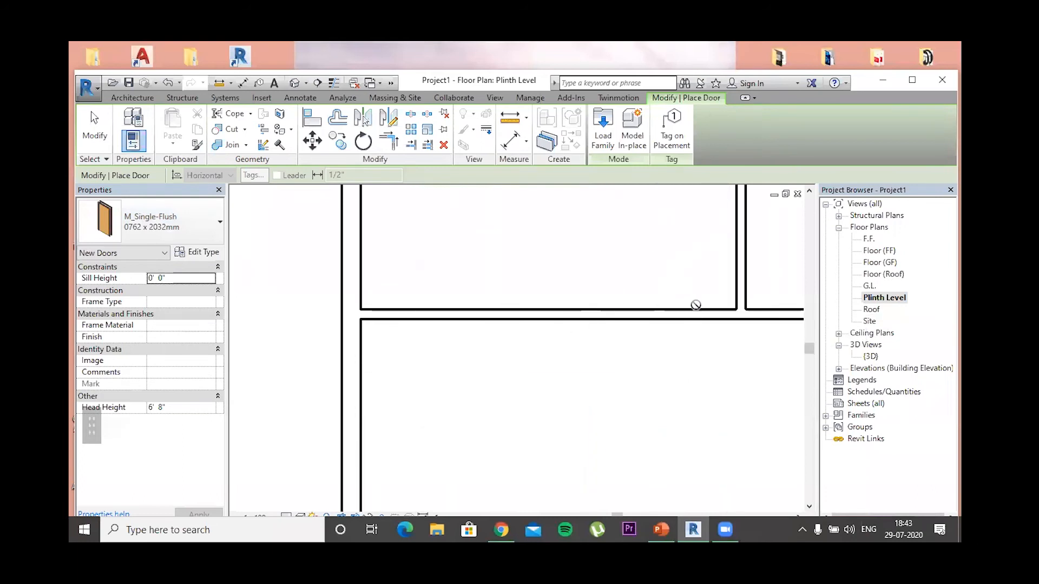
scroll(690, 323, down, 2)
middle_drag(603, 251, 491, 332)
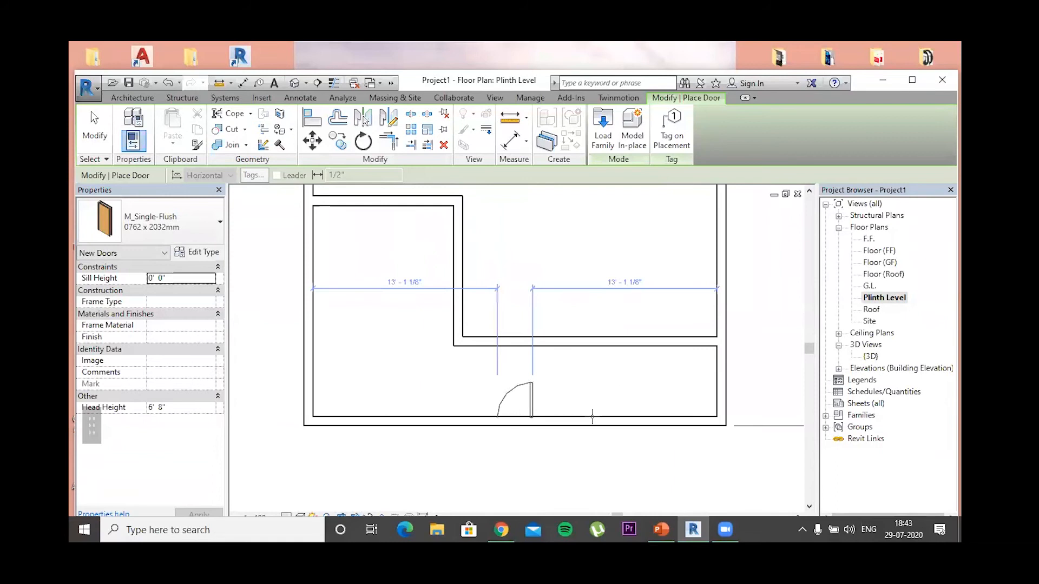
click(685, 416)
key(Escape)
key(Escape)
key(Escape)
key(Escape)
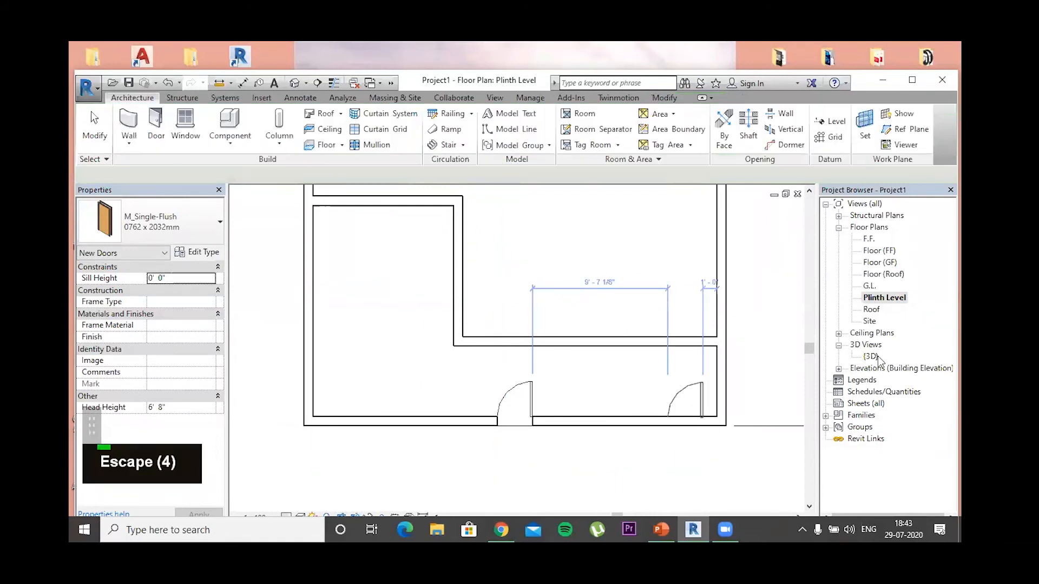
key(Escape)
key(Escape)
key(Escape)
Open the 3D view and inspect the new door in the front wall
double_click(872, 356)
scroll(422, 407, down, 2)
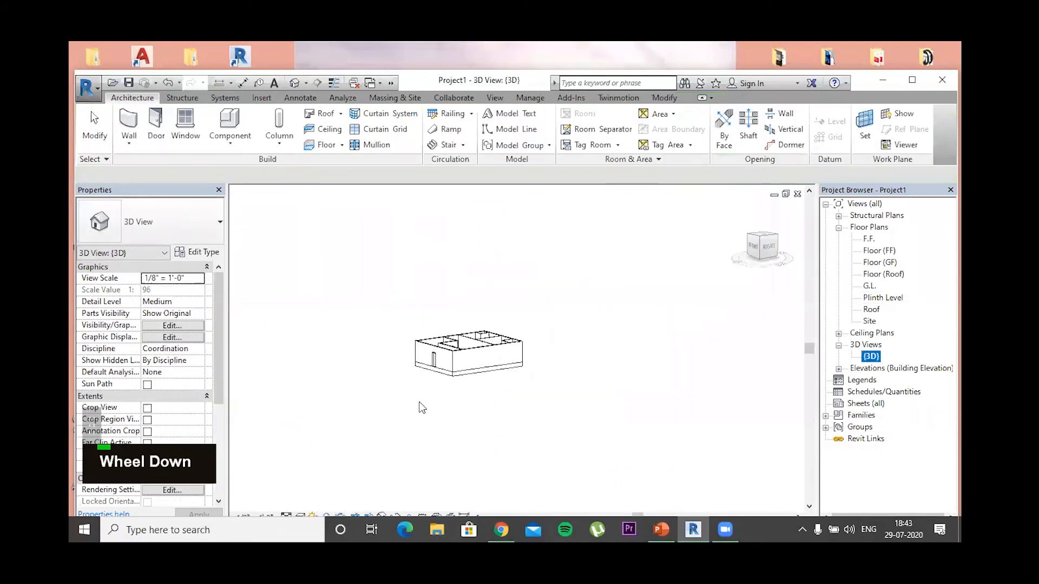
shift+middle_click(461, 413)
shift+middle_drag(461, 412, 454, 370)
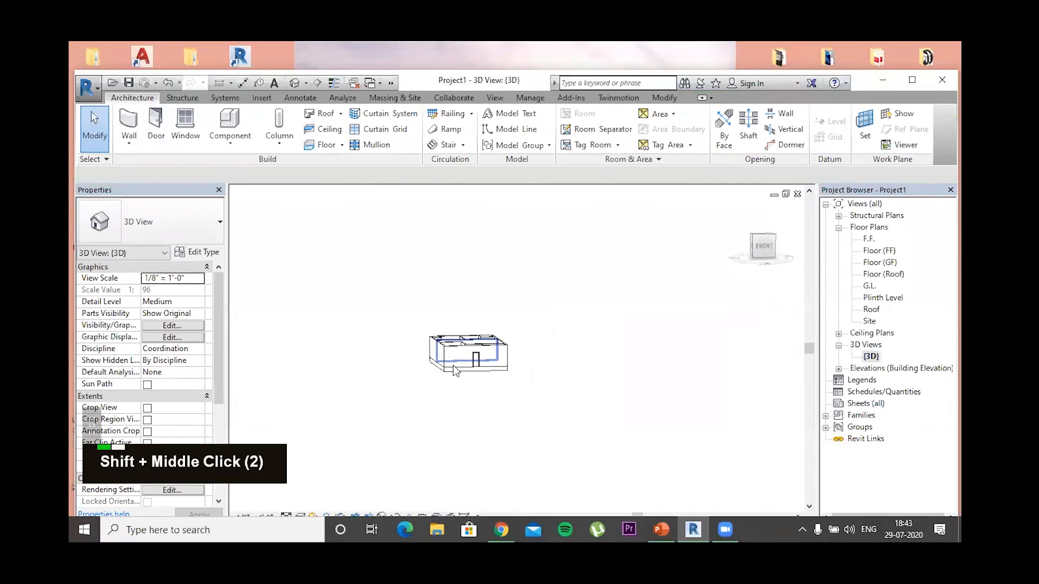
scroll(505, 408, up, 5)
shift+middle_drag(570, 394, 311, 506)
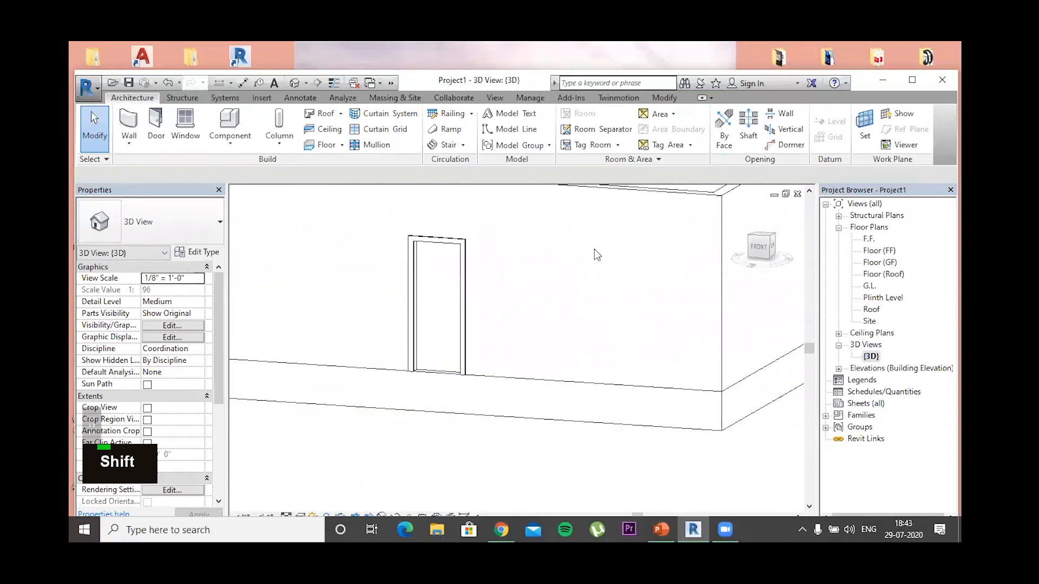
Maximize the program window and set the 3D view's visual style to Realistic
click(911, 79)
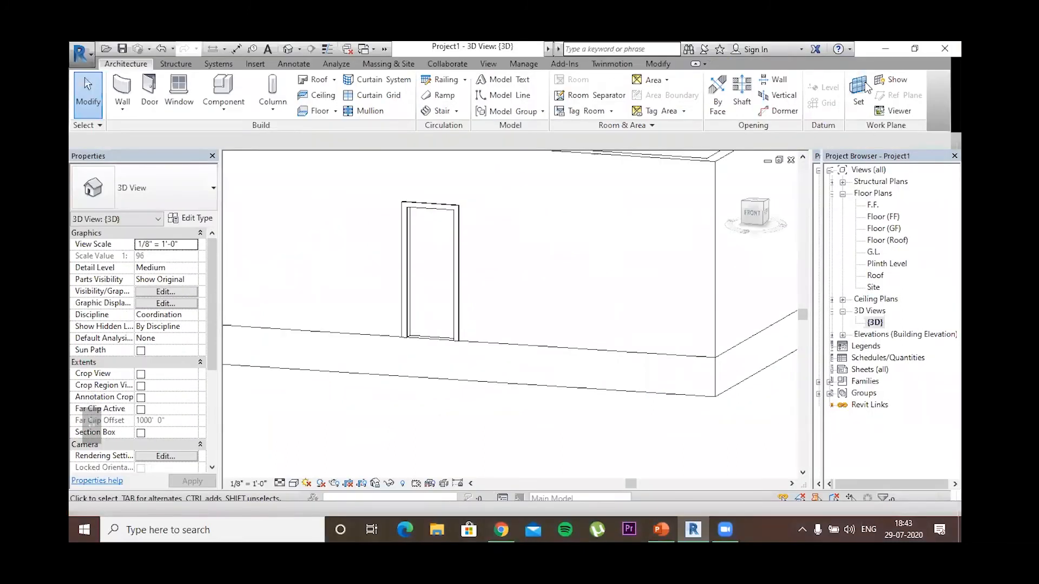
click(294, 493)
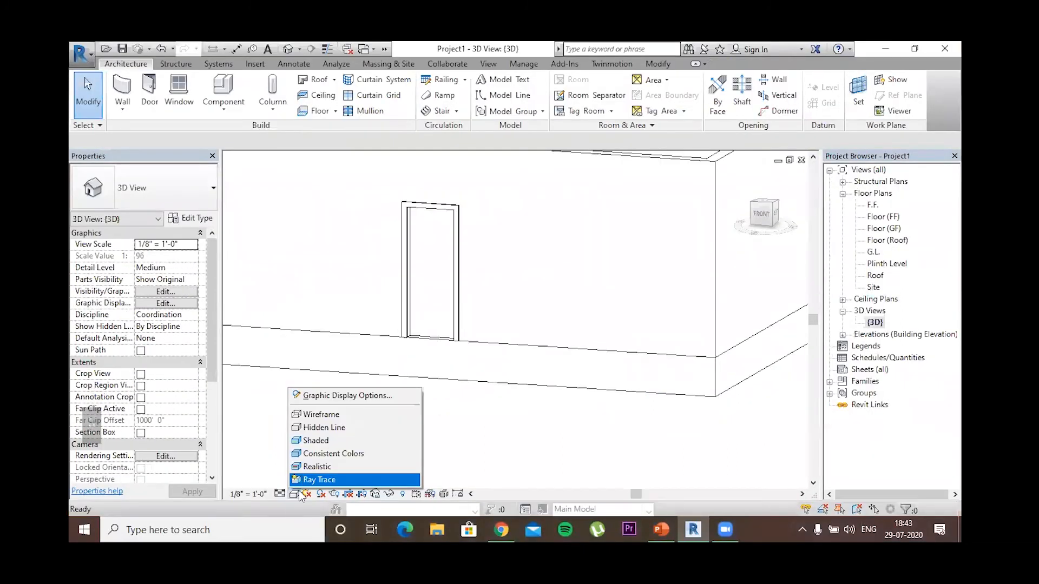
click(317, 467)
Set the 3D view's visual style to Wireframe and look through the walls and door
click(294, 493)
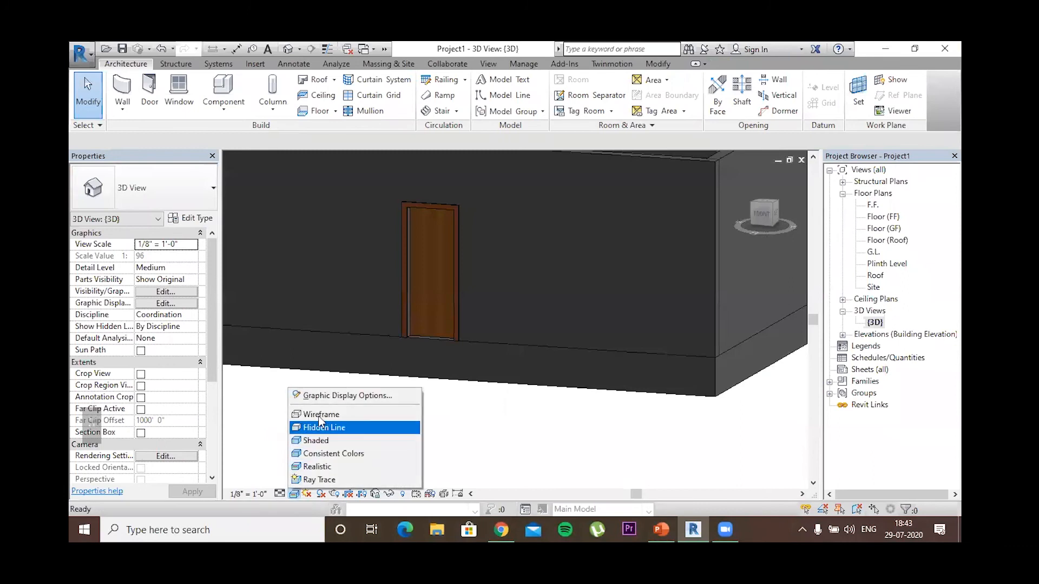
scroll(512, 423, down, 1)
click(292, 493)
click(321, 414)
scroll(426, 384, down, 2)
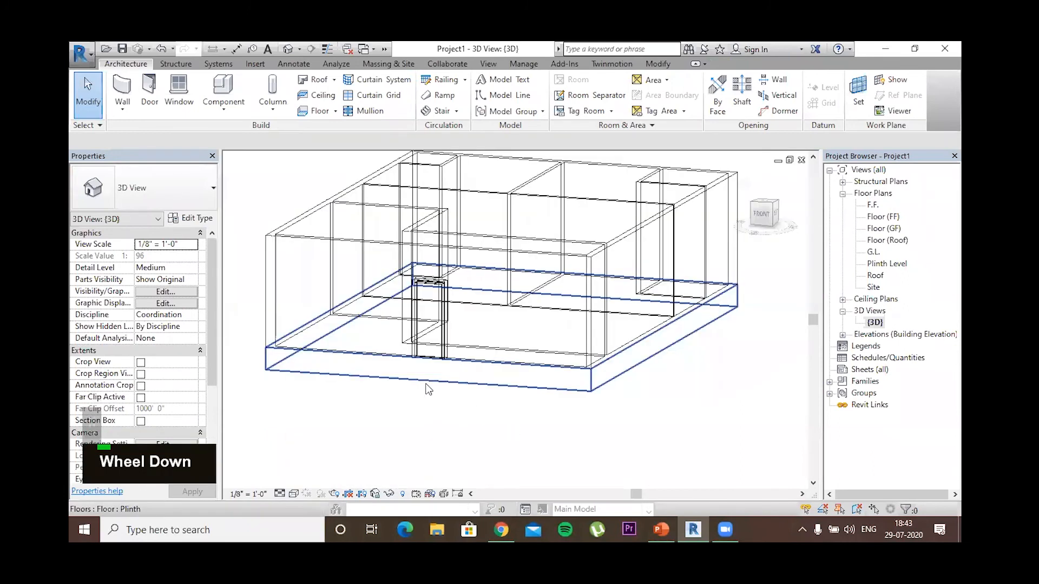
shift+middle_drag(511, 386, 350, 416)
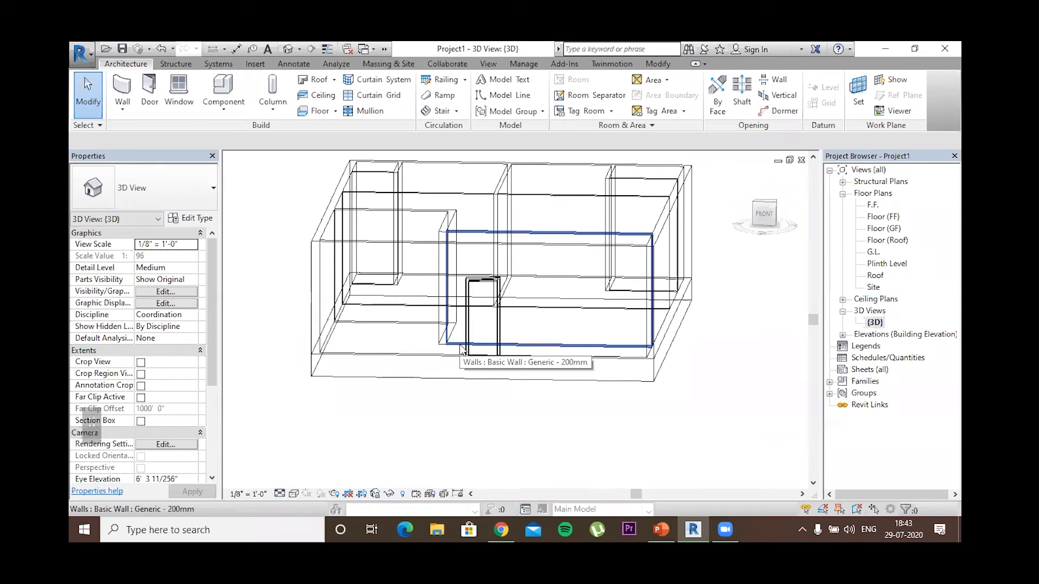
Set the 3D view's visual style to Hidden Line and view the front wall with its door
click(294, 494)
click(325, 424)
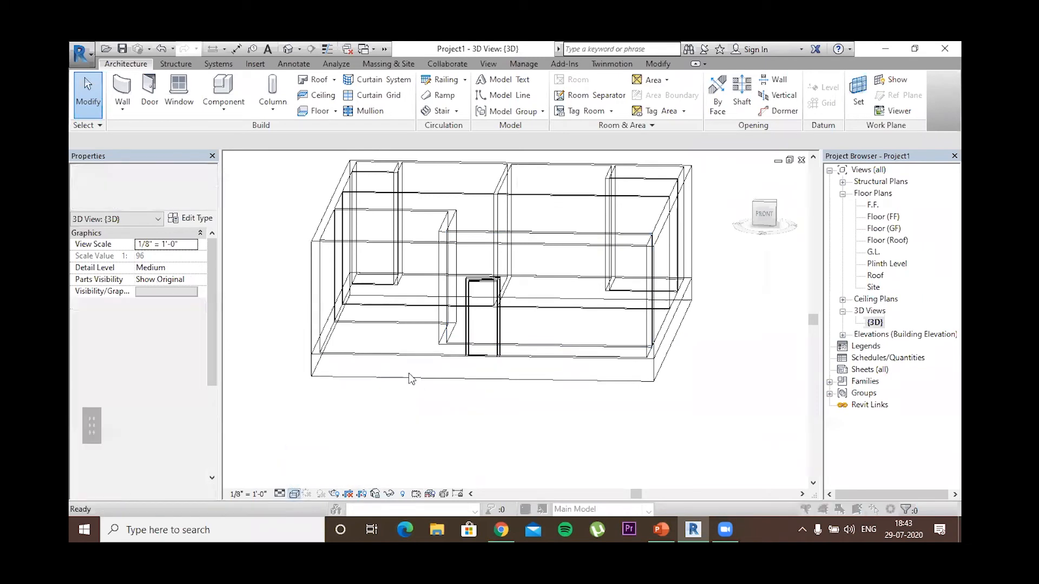
click(620, 172)
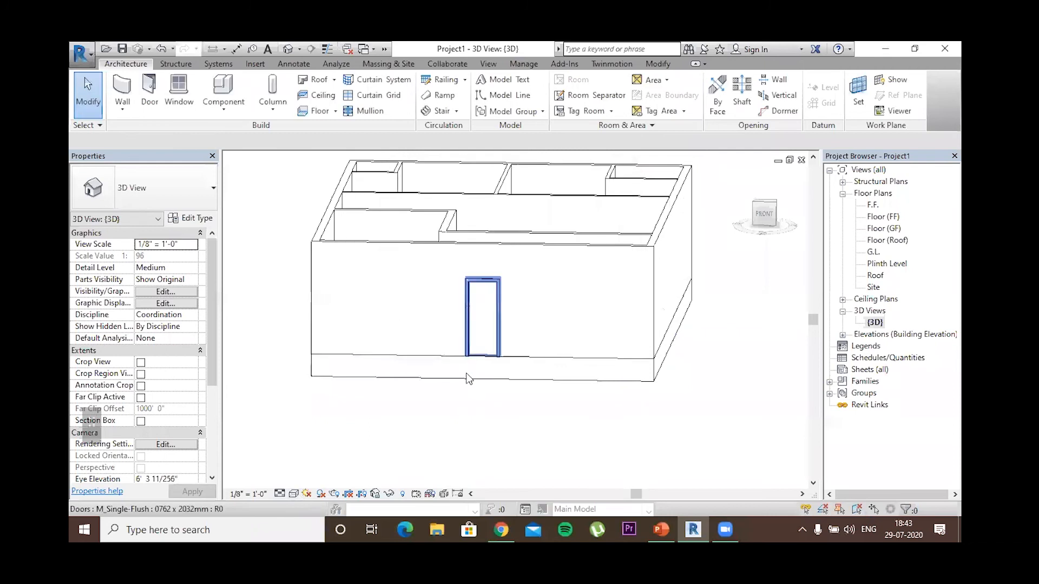
shift+middle_drag(556, 397, 312, 490)
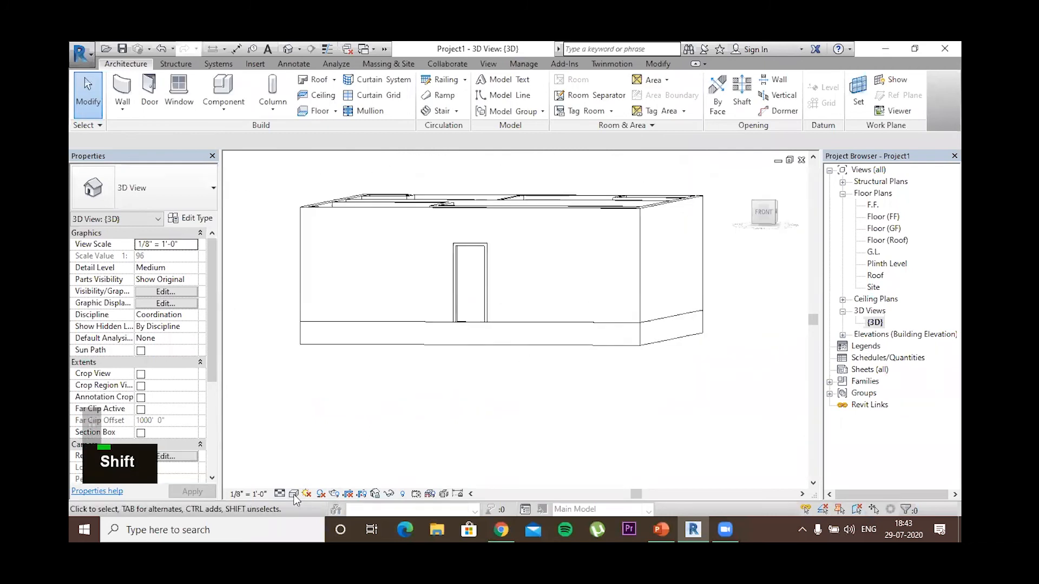
Try the Consistent Colors visual style, set the 3D view back to Realistic, and inspect the front door and walls
click(293, 493)
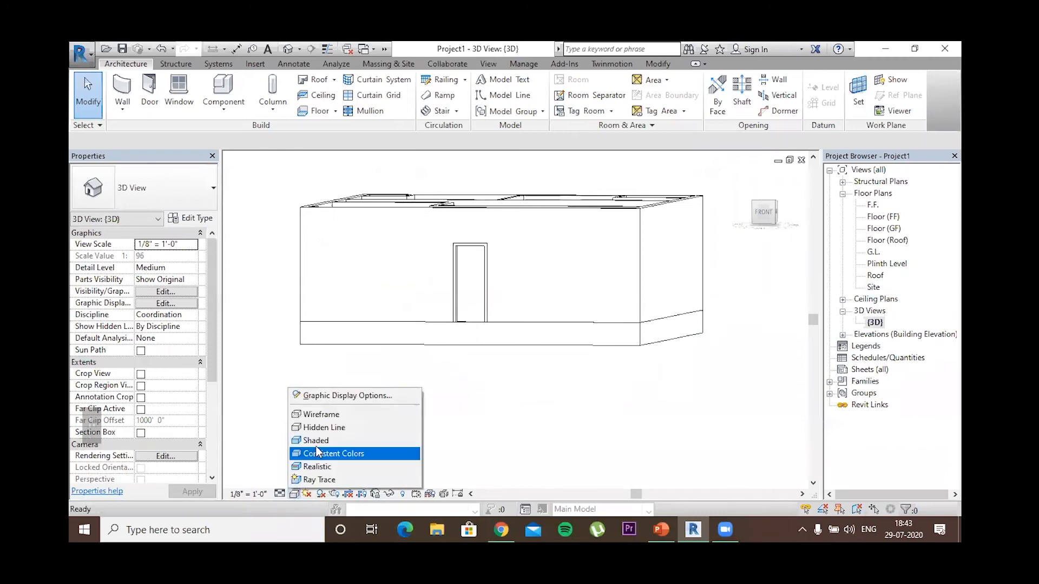
click(311, 454)
click(294, 493)
click(322, 466)
shift+middle_drag(479, 386, 478, 419)
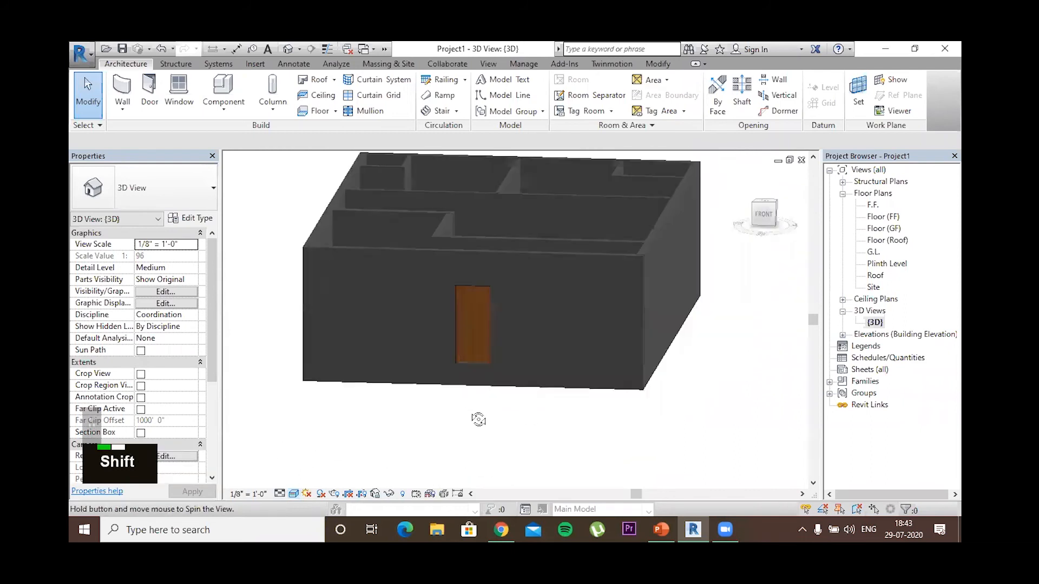
scroll(457, 314, up, 3)
scroll(508, 295, down, 3)
shift+middle_drag(507, 294, 515, 273)
scroll(529, 284, up, 5)
scroll(518, 281, down, 8)
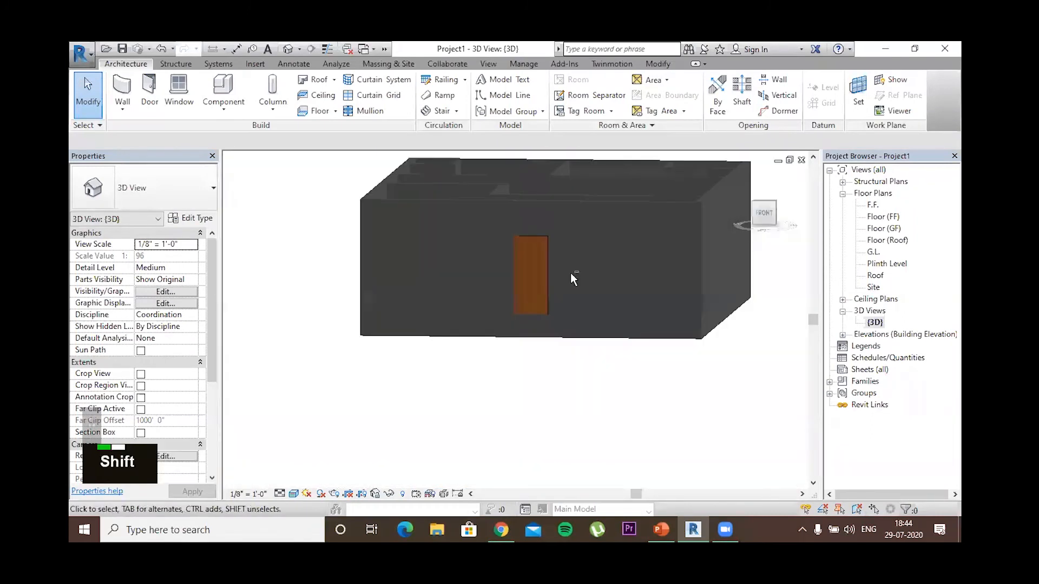
shift+middle_drag(606, 246, 440, 454)
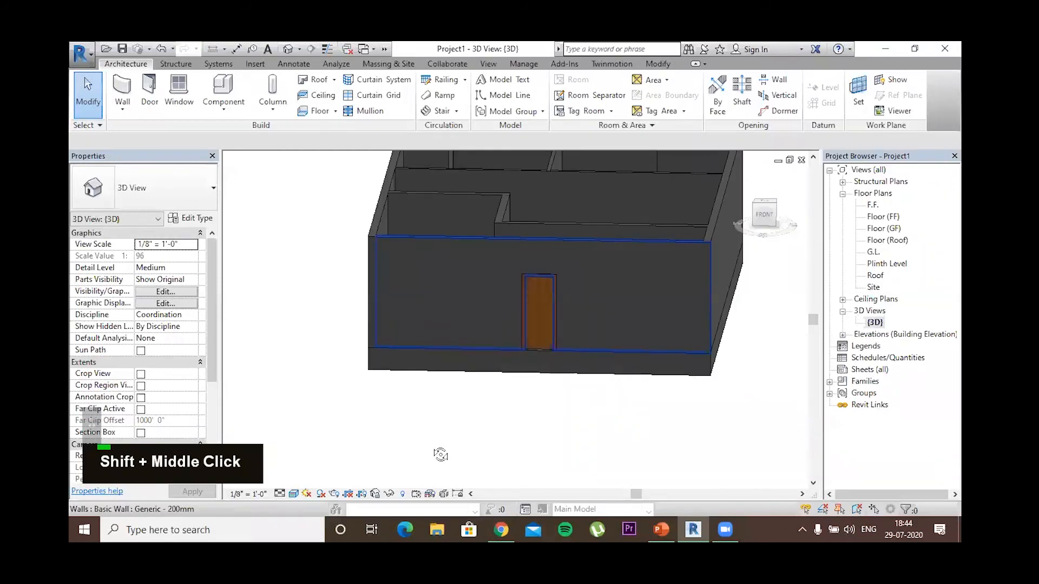
Delete the single-flush door from the front wall in the 3D view
click(431, 397)
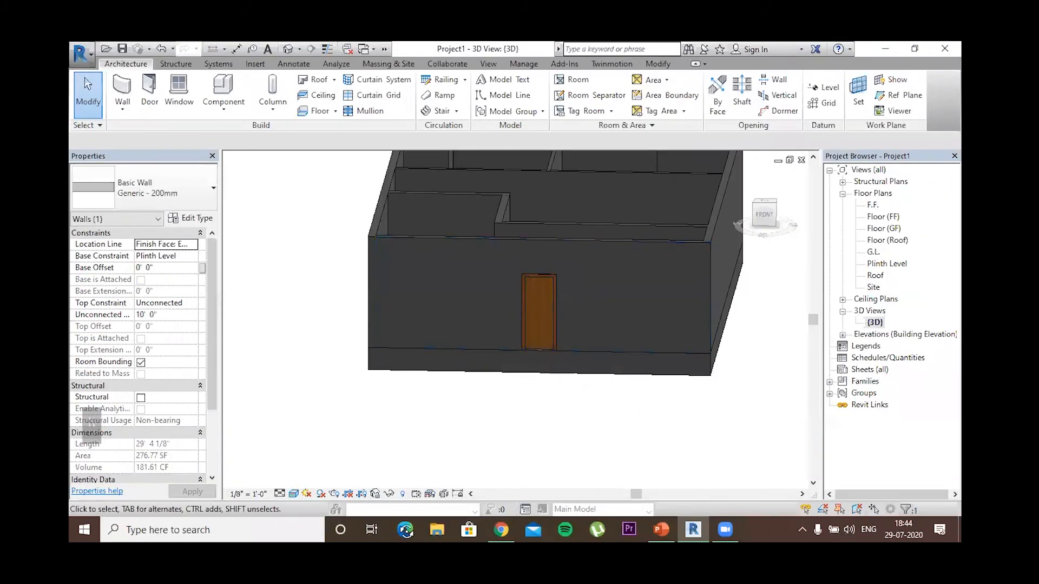
shift+middle_drag(542, 379, 531, 331)
scroll(541, 298, up, 5)
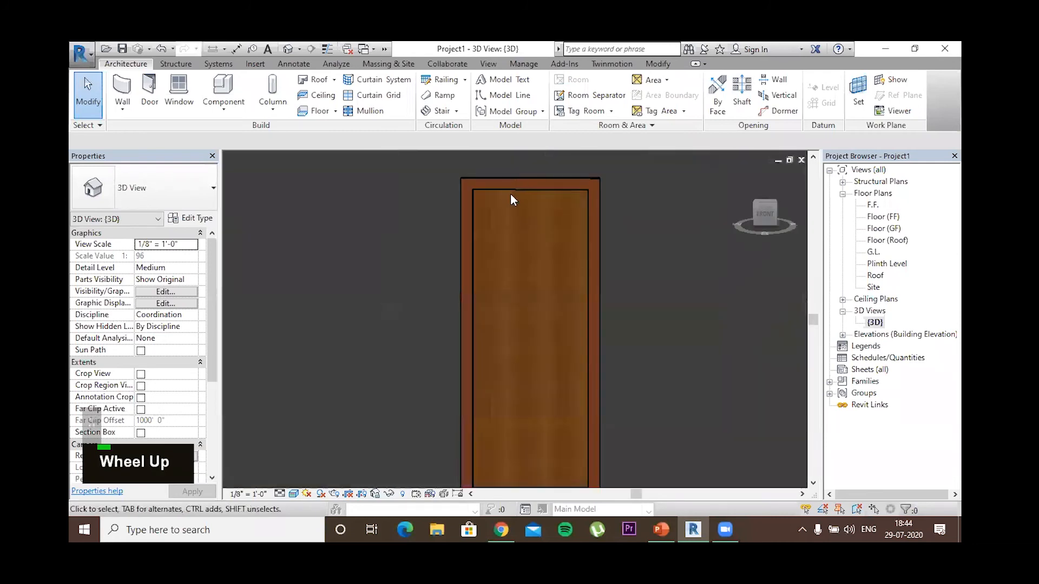
click(469, 353)
right_click(617, 346)
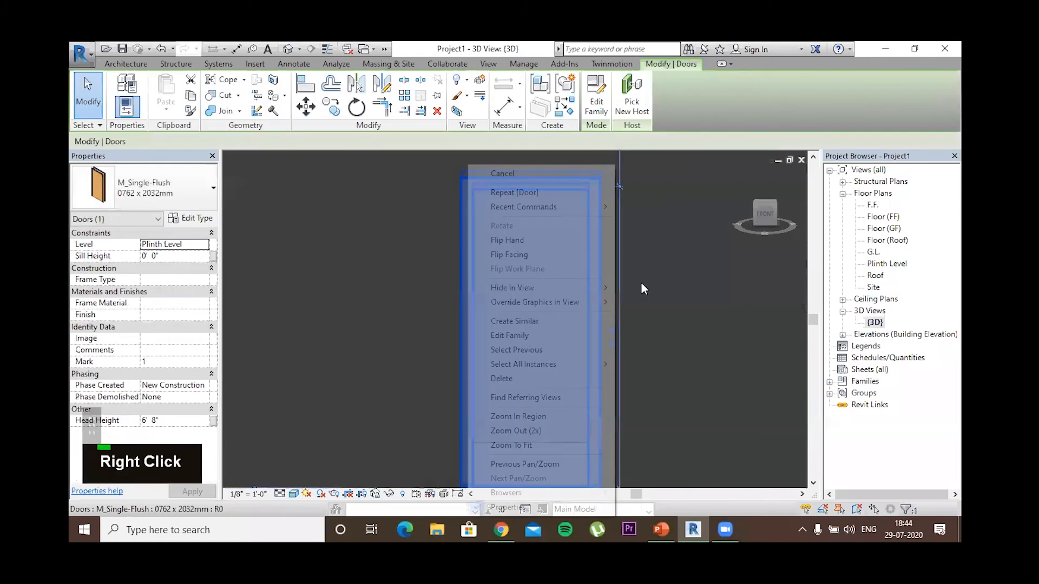
click(501, 378)
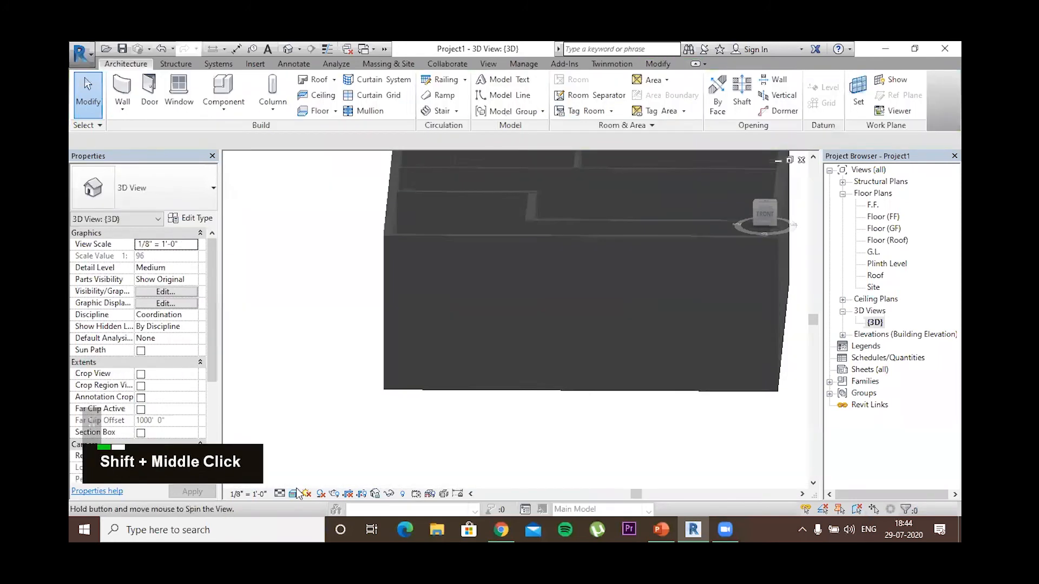
Set the 3D view's visual style to Hidden Line and open the Plinth Level floor plan
shift+middle_drag(335, 444, 301, 458)
click(293, 494)
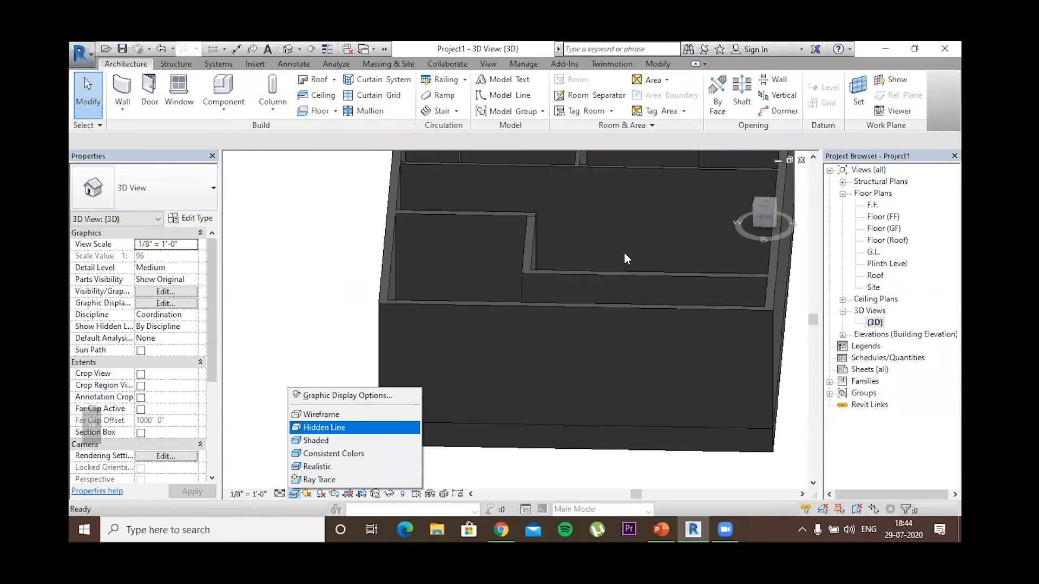
click(325, 427)
middle_drag(716, 267, 706, 354)
double_click(883, 264)
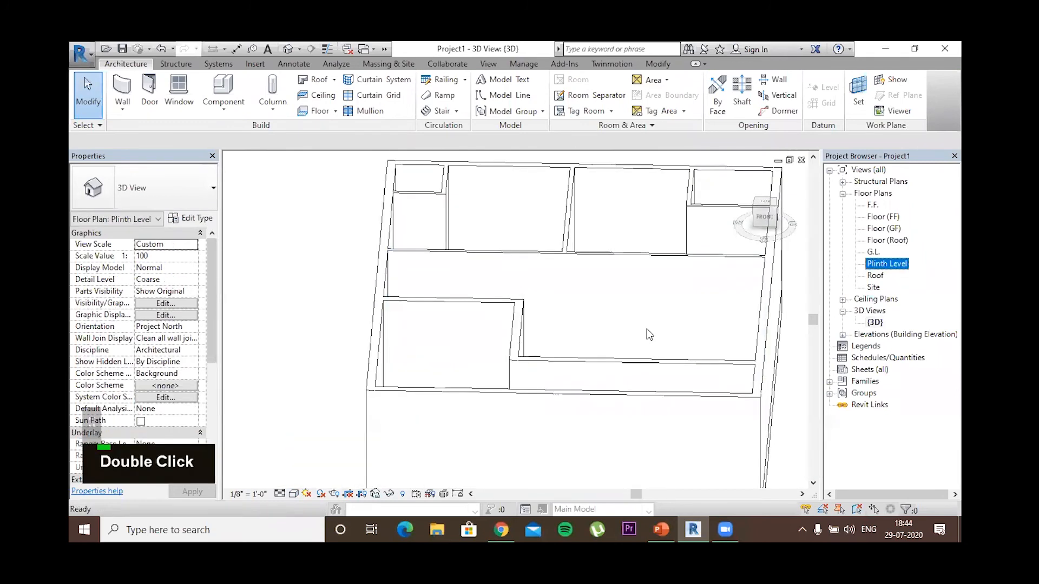
scroll(187, 187, down, 1)
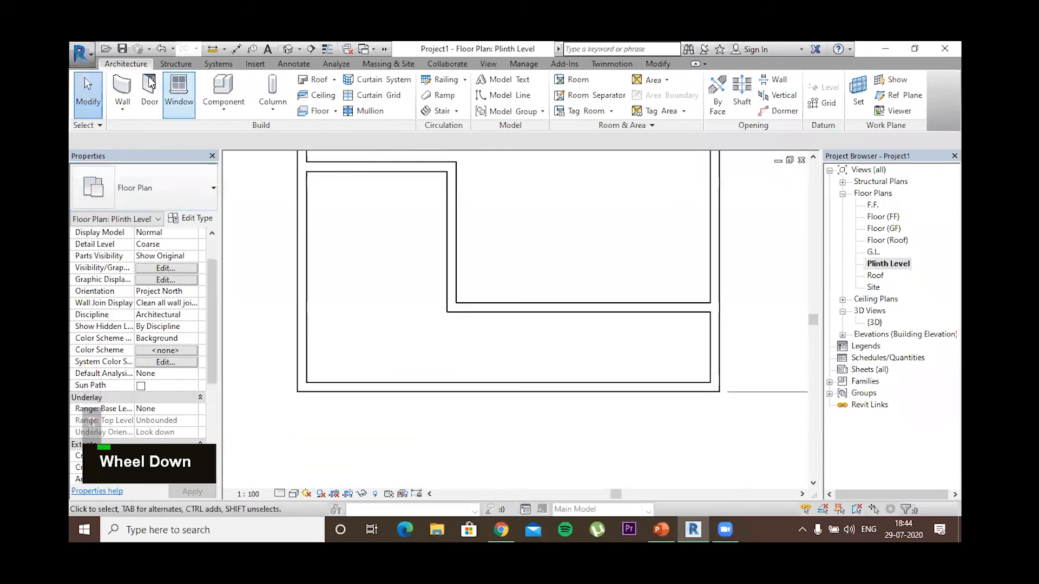
Start placing a door, begin loading a family, and browse up from the Columns folder to This PC
click(153, 86)
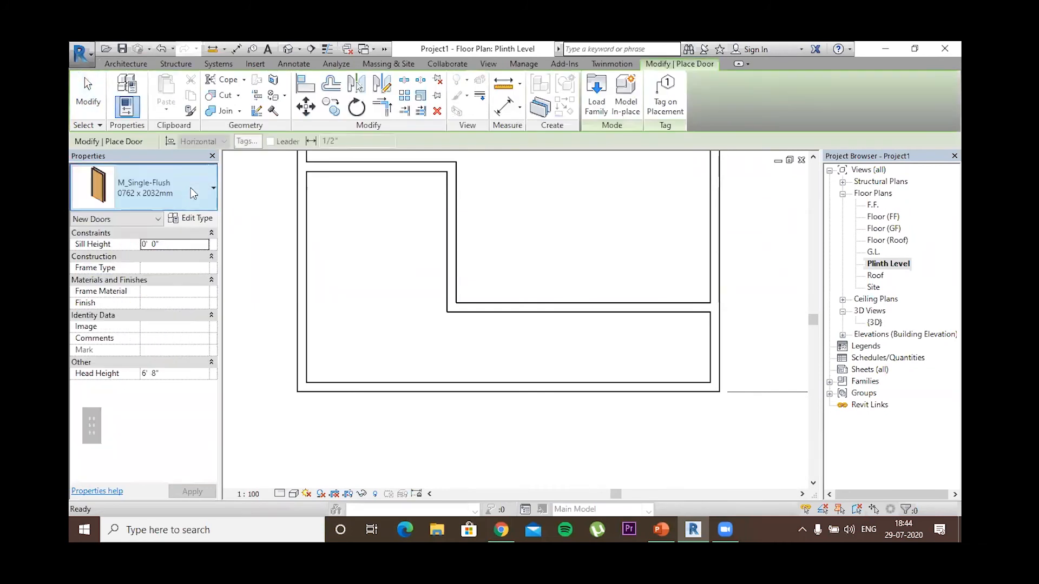
click(597, 111)
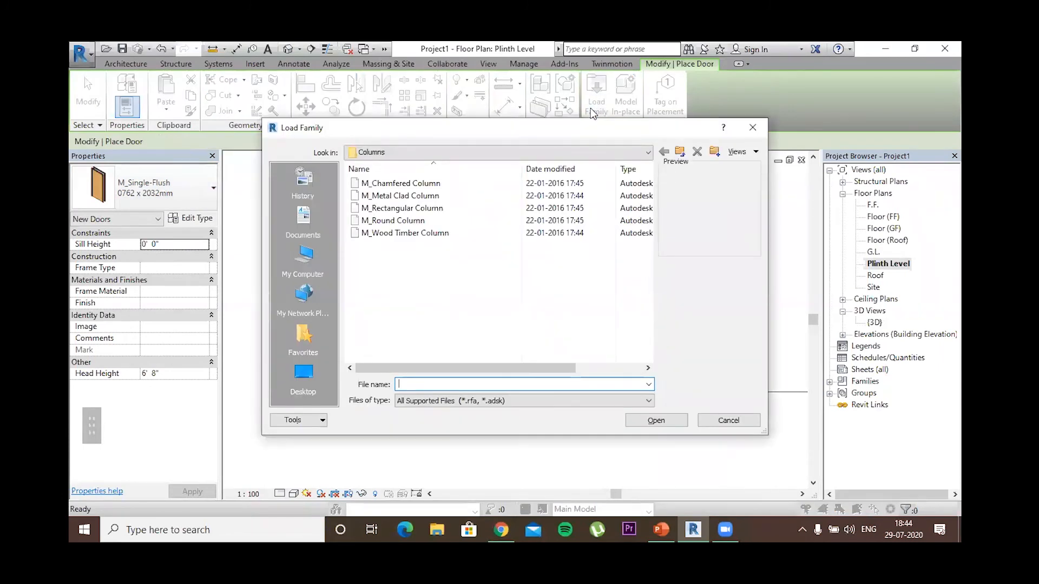
click(679, 153)
click(679, 153)
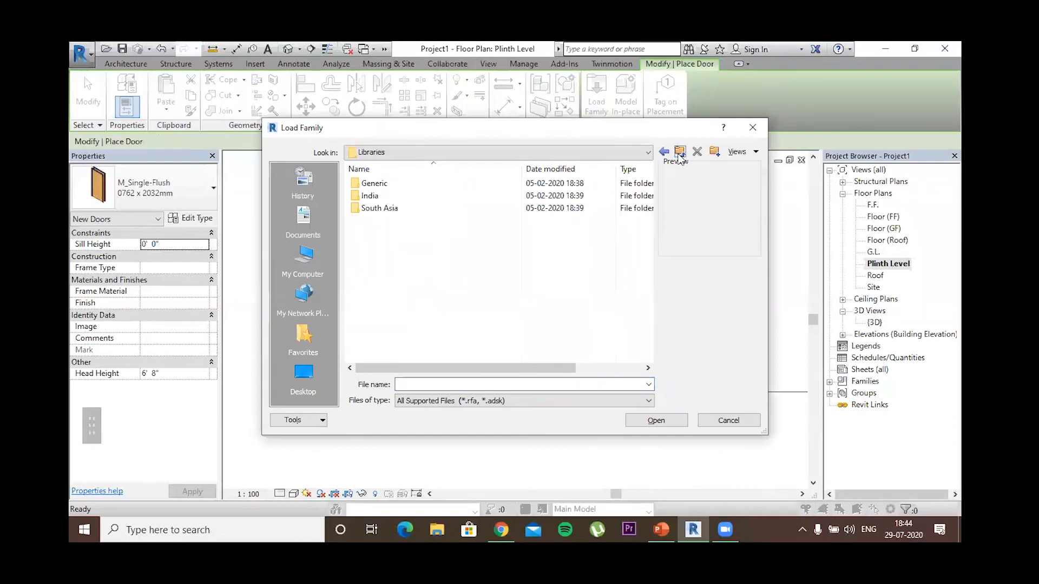
click(679, 152)
click(679, 152)
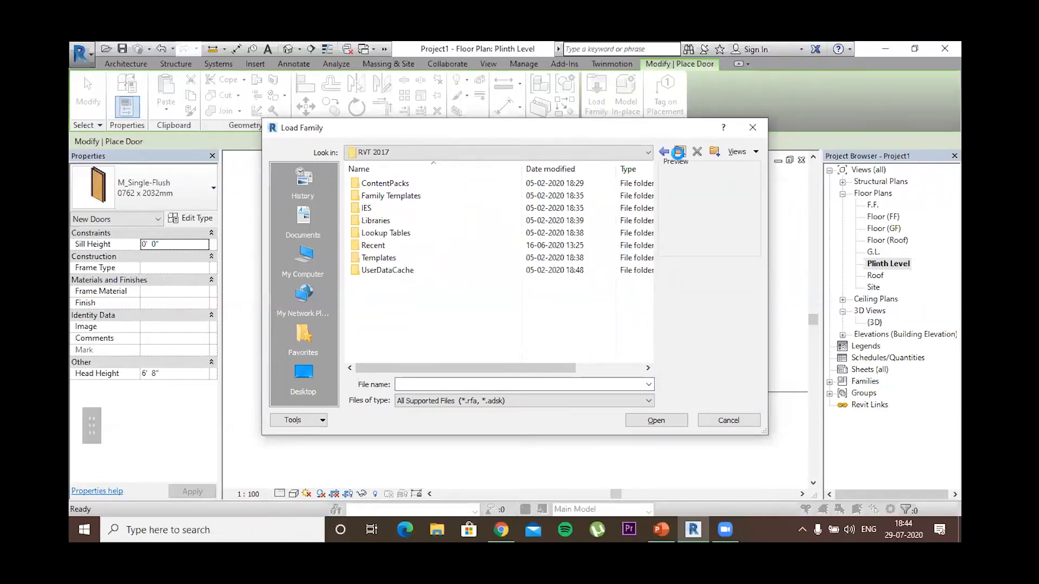
click(679, 153)
click(679, 152)
click(679, 153)
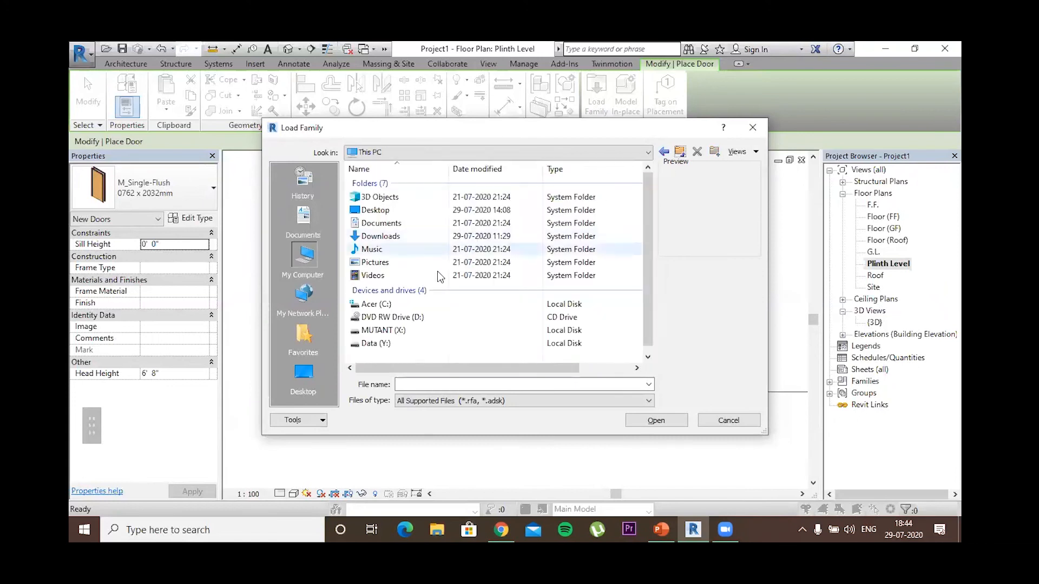
Browse to the RVT 2017 folder under ProgramData > Autodesk on the C: drive
double_click(383, 301)
scroll(390, 254, down, 2)
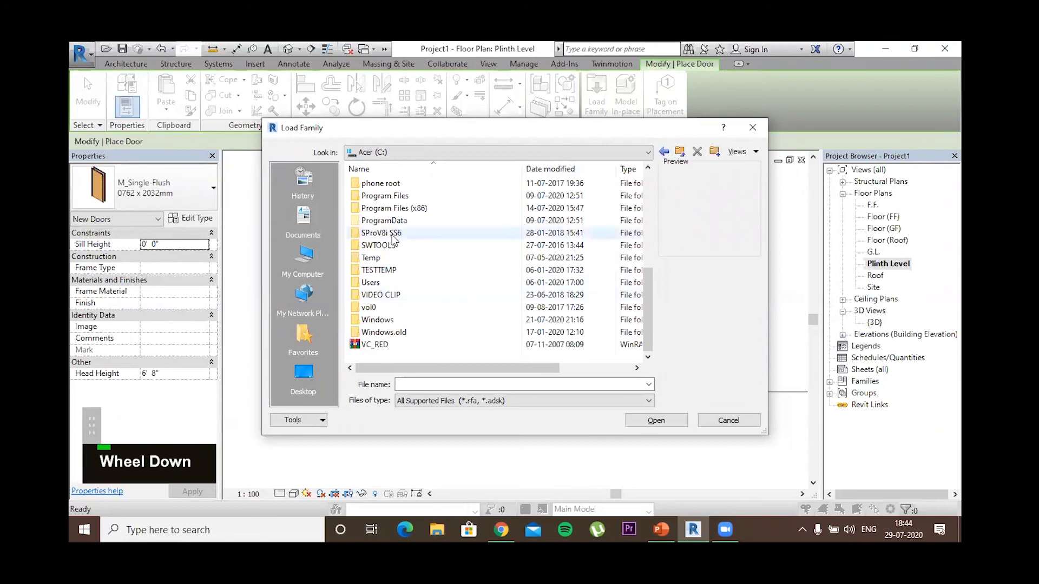
double_click(385, 221)
scroll(394, 294, down, 4)
scroll(393, 238, up, 3)
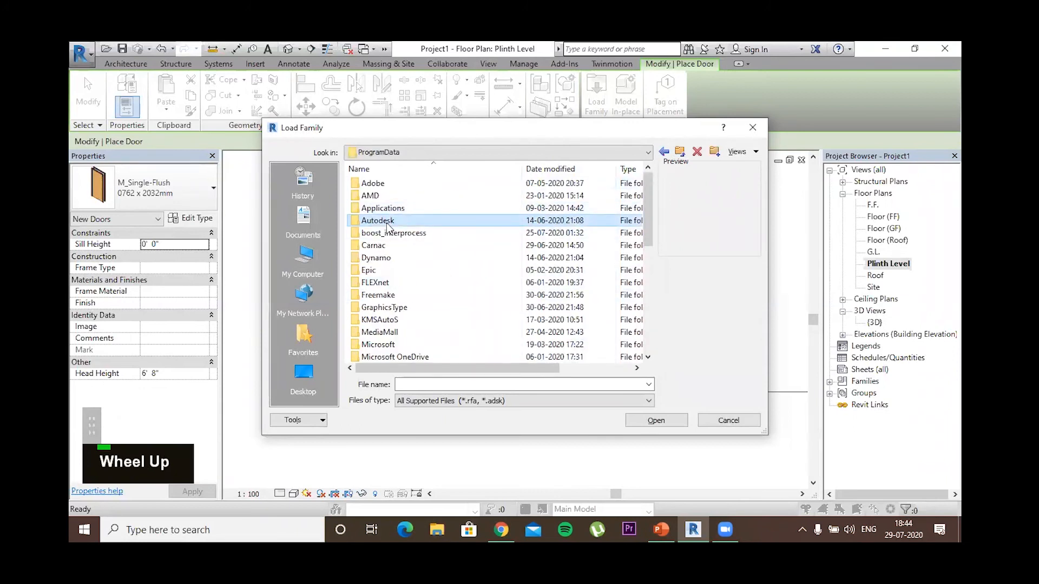
double_click(387, 222)
scroll(380, 295, down, 3)
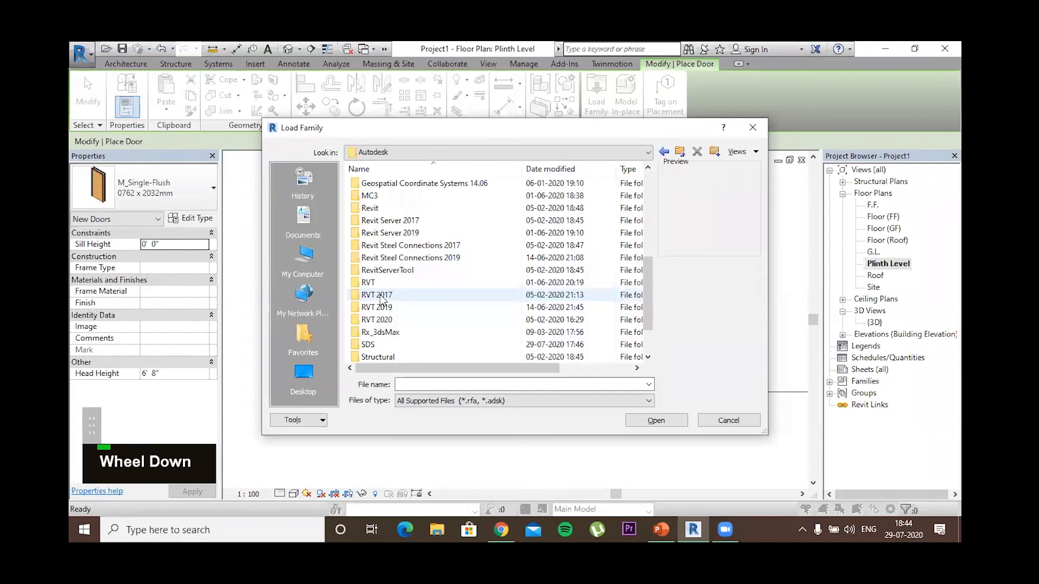
double_click(380, 295)
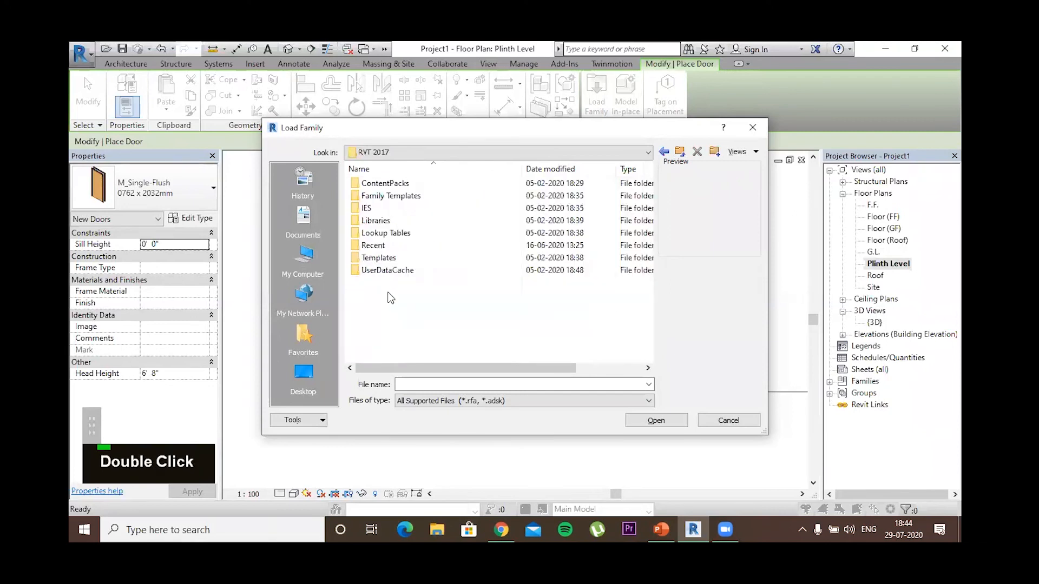
Open the Doors folder in the India library under Libraries
double_click(374, 208)
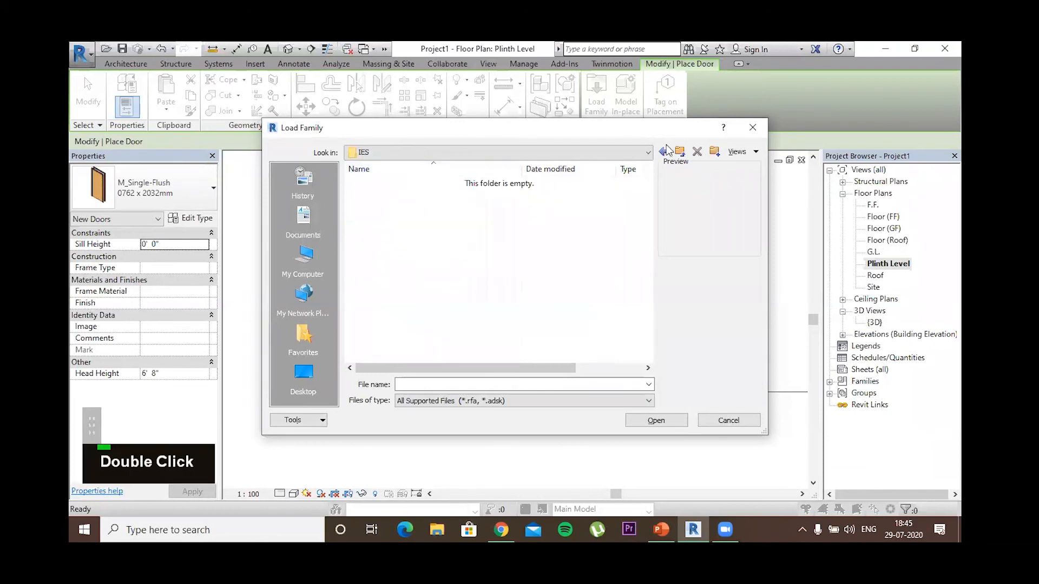
click(664, 151)
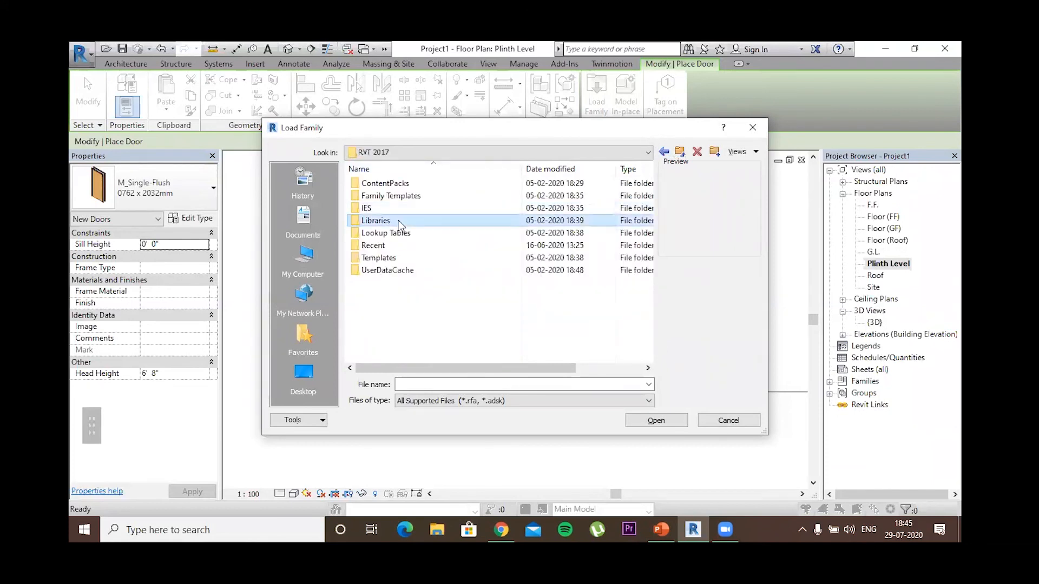
double_click(398, 219)
double_click(381, 196)
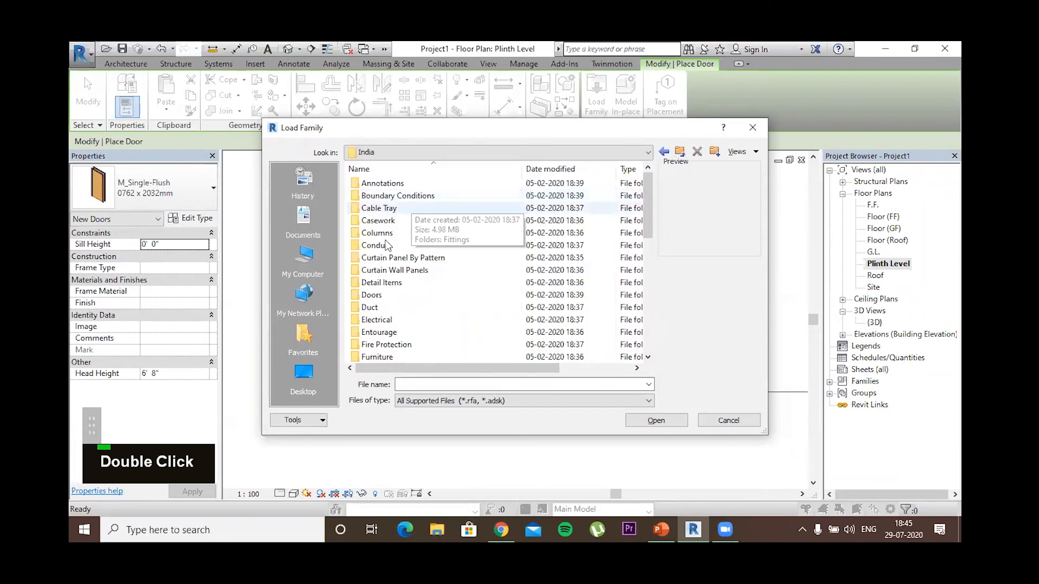
scroll(379, 238, down, 2)
scroll(379, 238, down, 7)
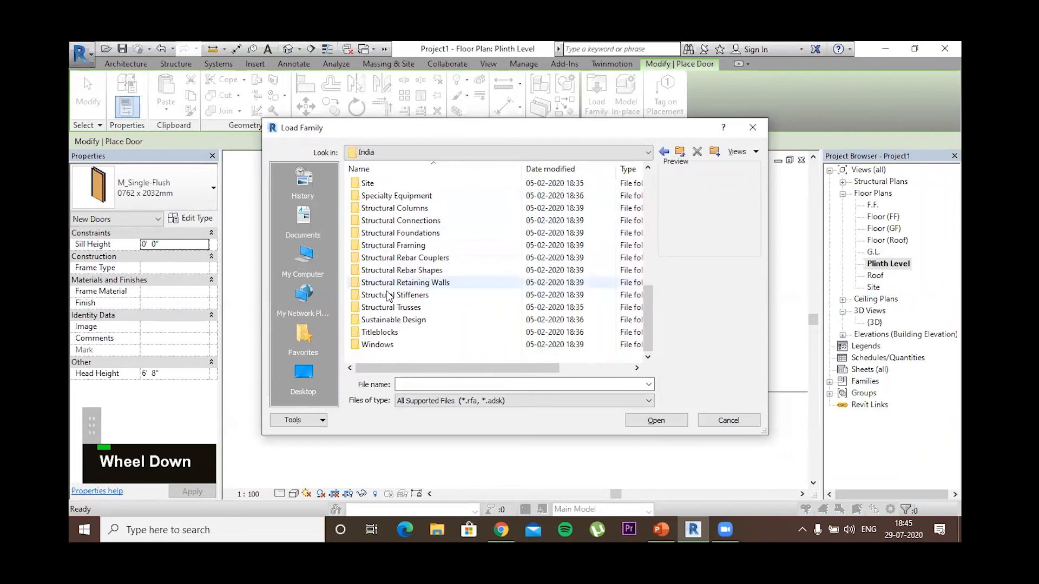
scroll(415, 242, up, 8)
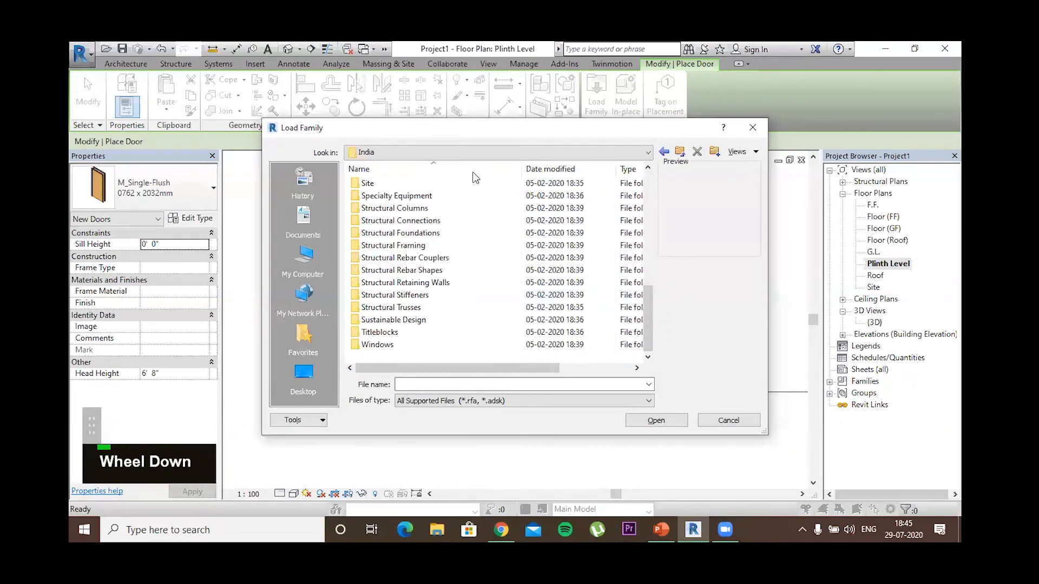
scroll(404, 261, up, 8)
scroll(405, 260, down, 8)
scroll(404, 260, up, 8)
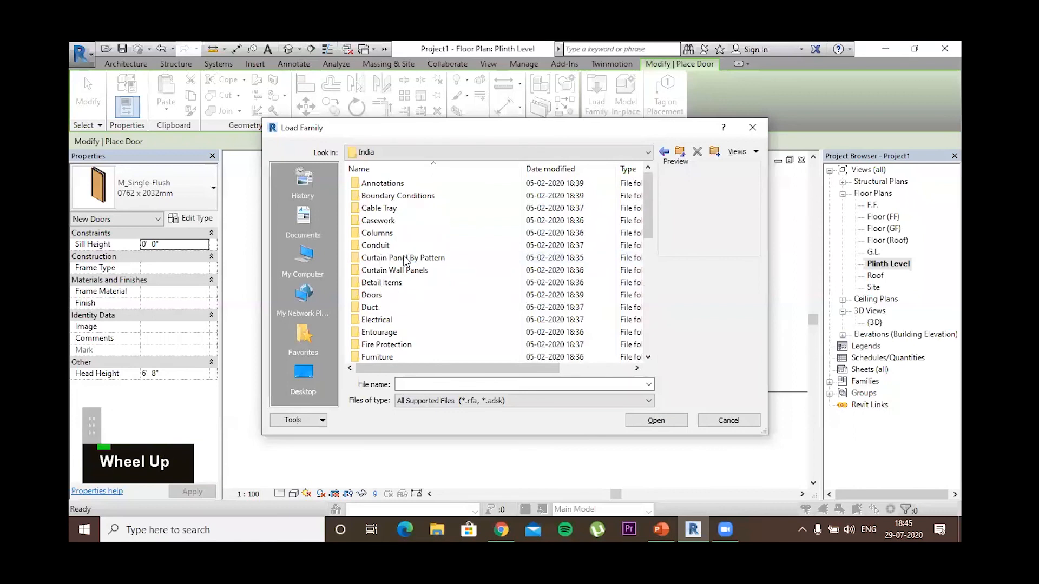
double_click(379, 295)
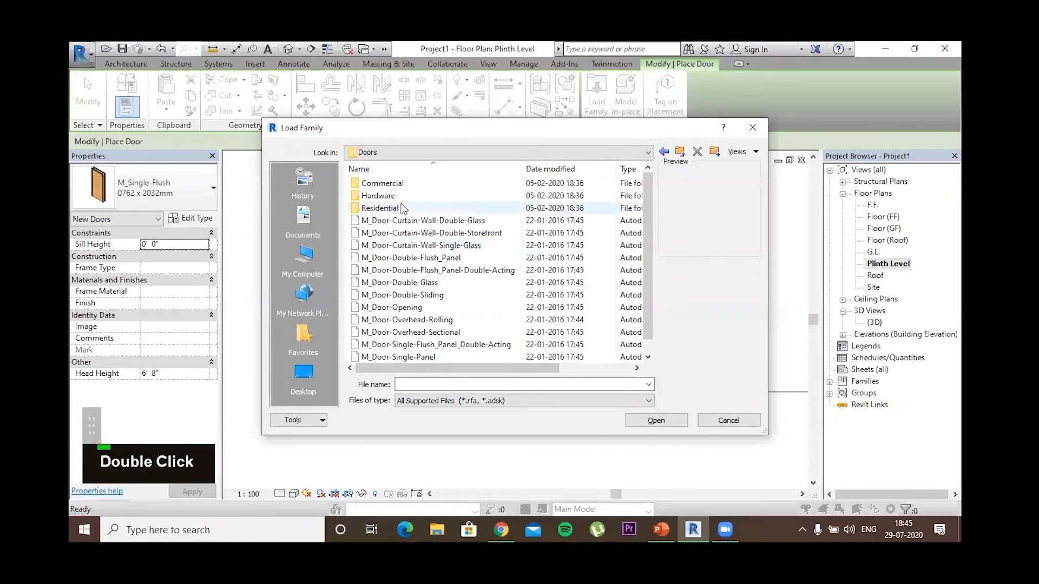
Preview the door families in the Doors folder, from the curtain-wall doors to the single-panel door
click(403, 220)
key(Down)
key(Down)
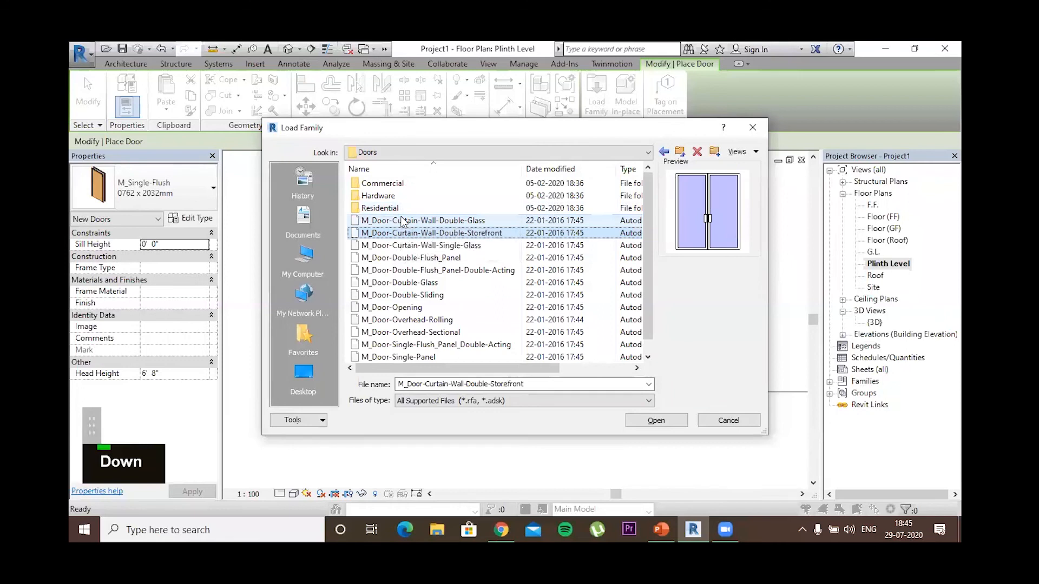
key(Down)
key(Down)
key(Down)
key(Down)
key(Down)
key(Down)
key(Down)
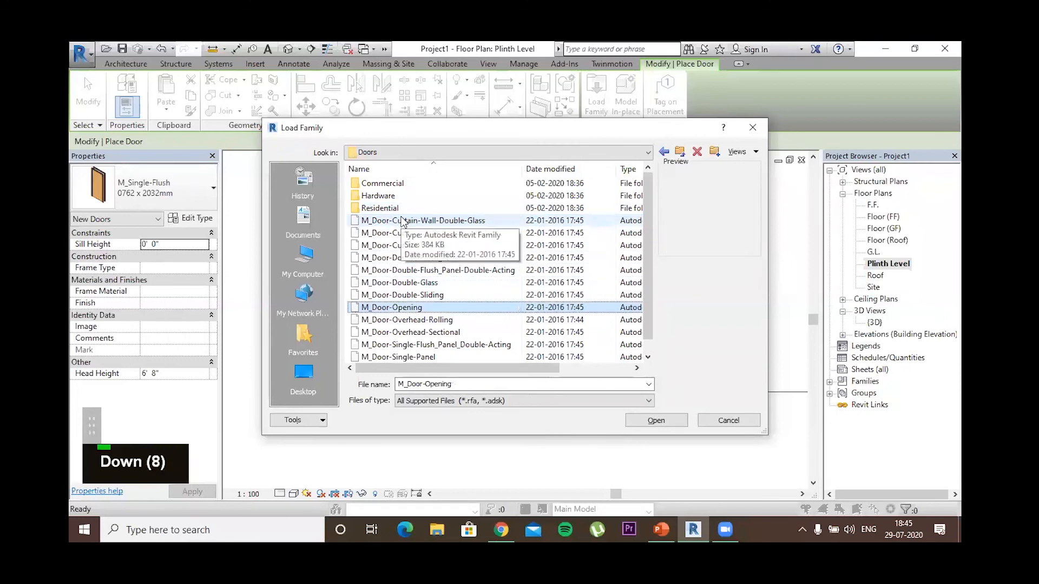
key(Up)
key(Up)
key(Up)
key(Up)
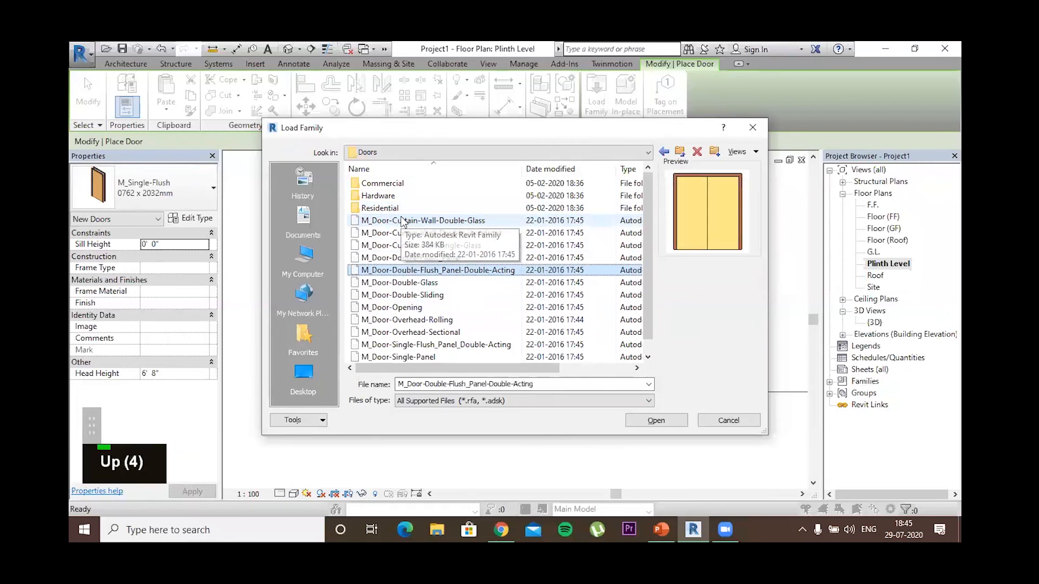
key(Down)
key(Down)
key(Down)
key(Down)
key(Down)
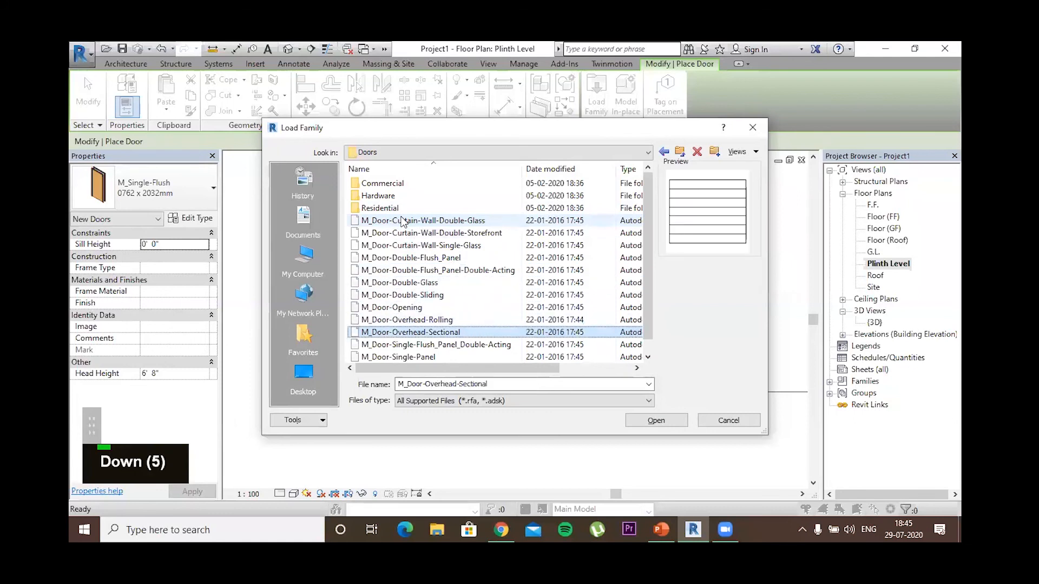
key(Down)
key(Down)
key(Up)
key(Up)
key(Up)
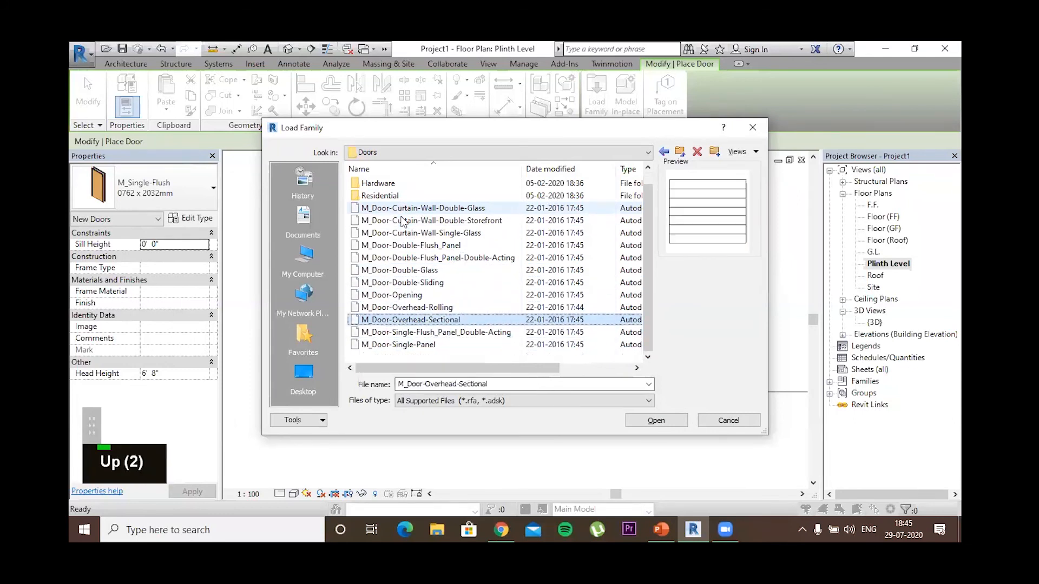
scroll(399, 212, up, 2)
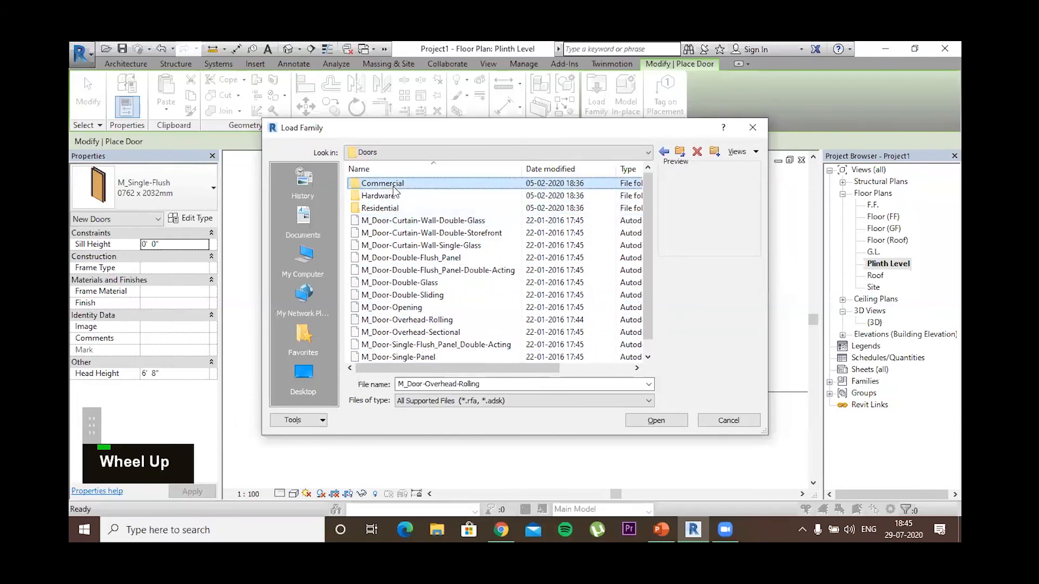
Open the Commercial folder and preview its door families, from M_Door-Exterior-Double to M_Door-Passage-Uneven-Flush
double_click(393, 187)
key(Down)
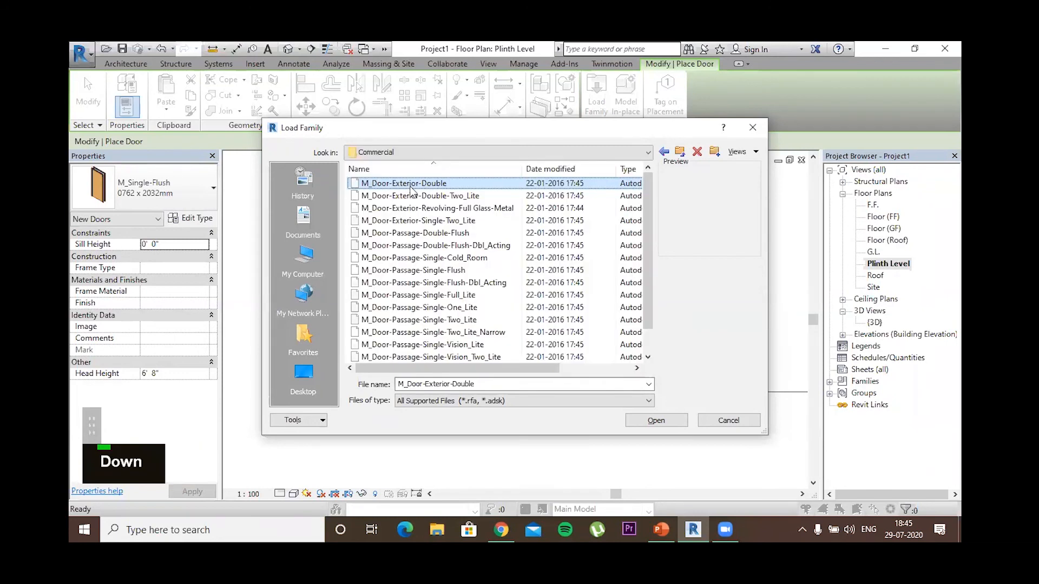
key(Up)
key(Up)
key(Down)
key(Down)
key(Down)
key(Down)
key(Down)
key(Down)
key(Down)
key(Down)
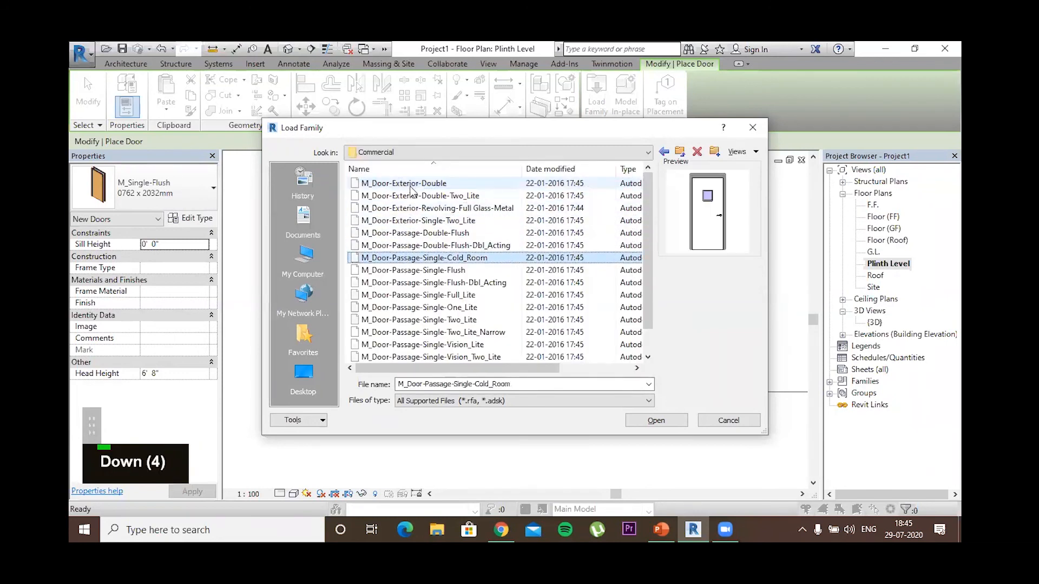
key(Down)
key(Down)
key(Down)
key(Down)
key(Down)
key(Down)
key(Down)
key(Down)
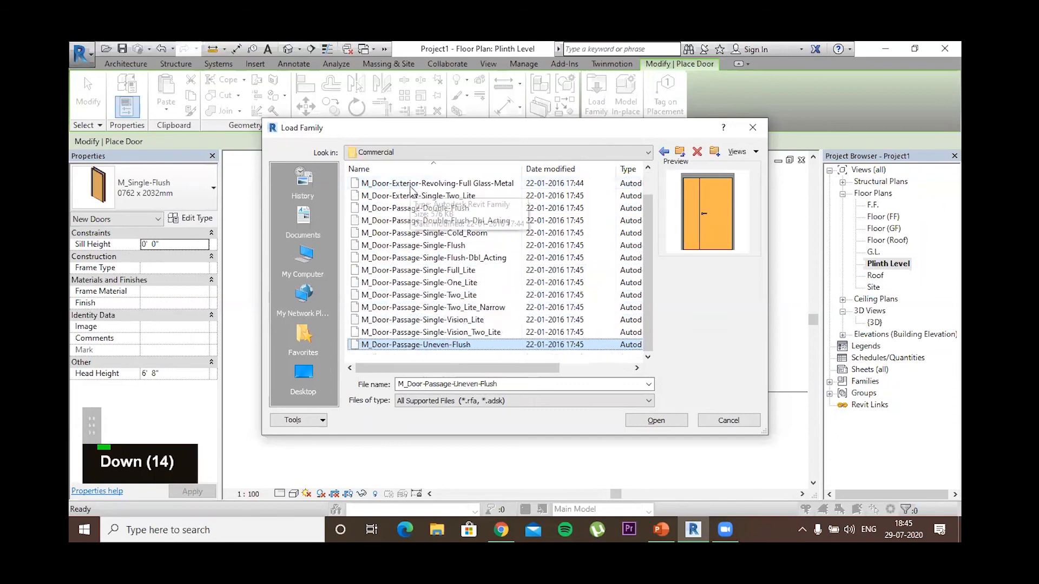
Return to the Doors folder and open its Residential folder
click(680, 152)
click(389, 207)
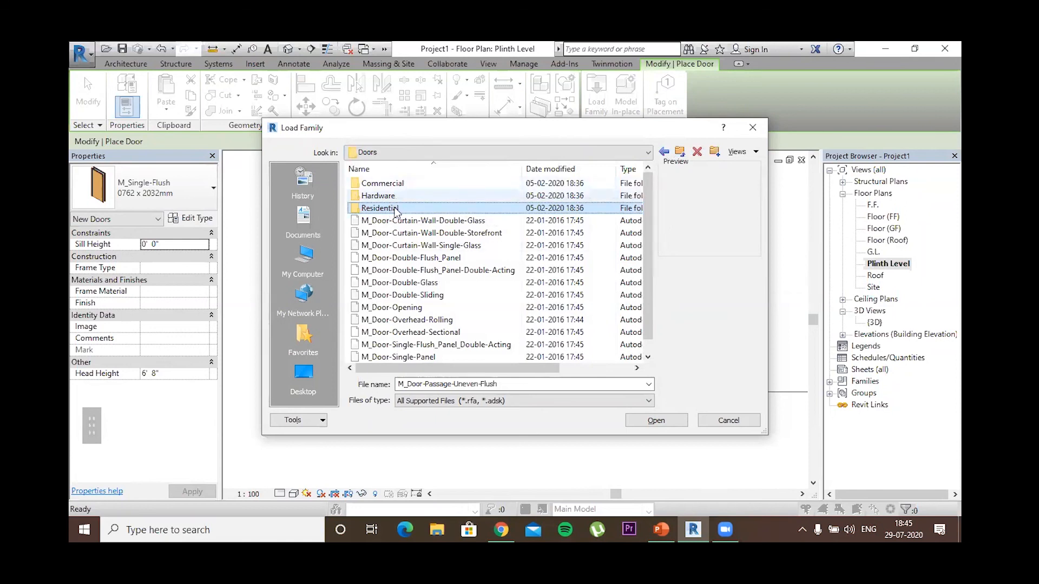
double_click(395, 210)
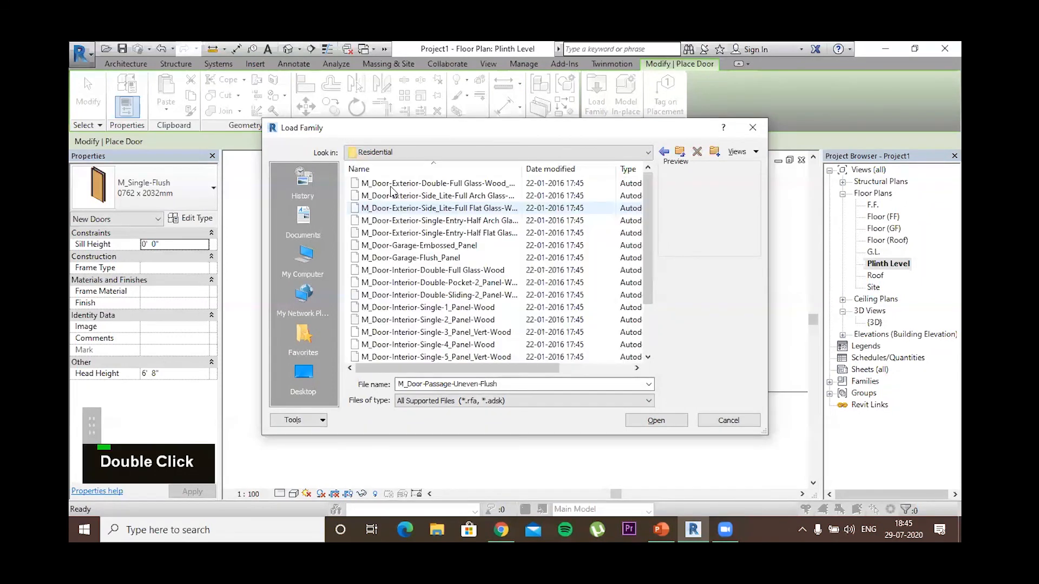
Preview the exterior residential doors and open the M_Door-Exterior-Single-Entry-Half Flat Glass-Wood_Clad family
click(391, 186)
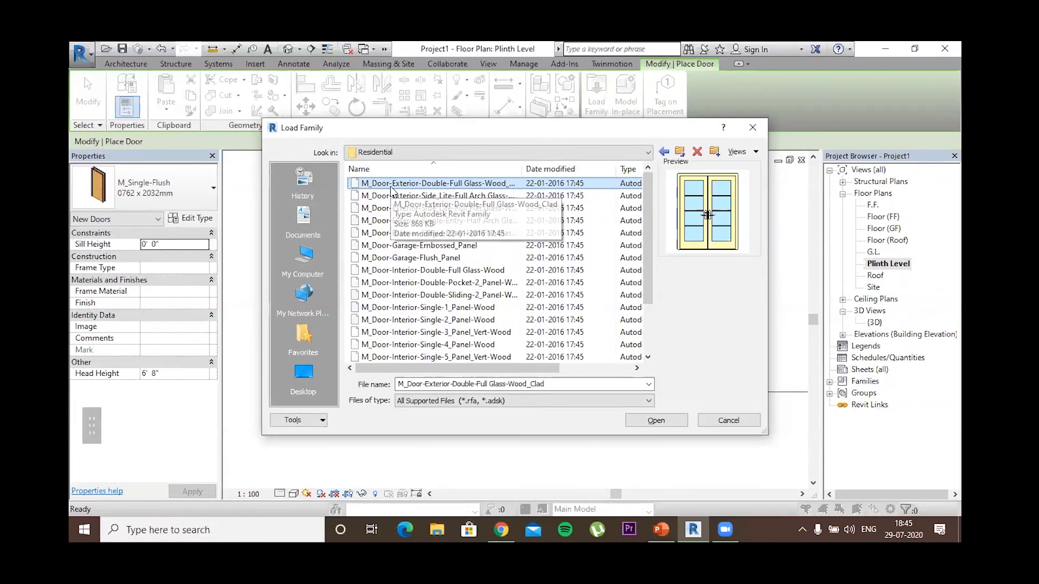
key(Down)
key(Down)
key(Down)
key(Down)
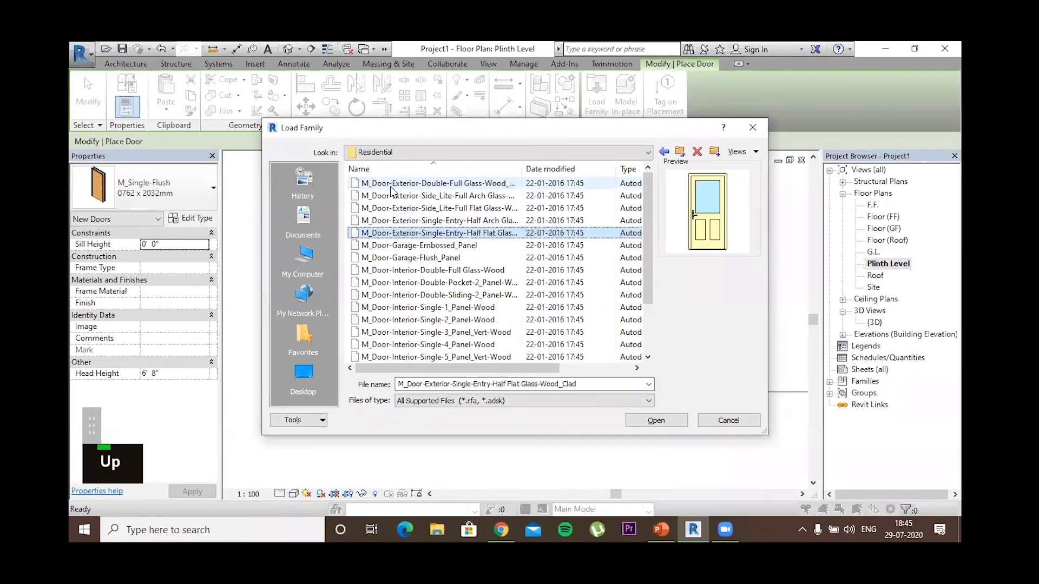
key(Return)
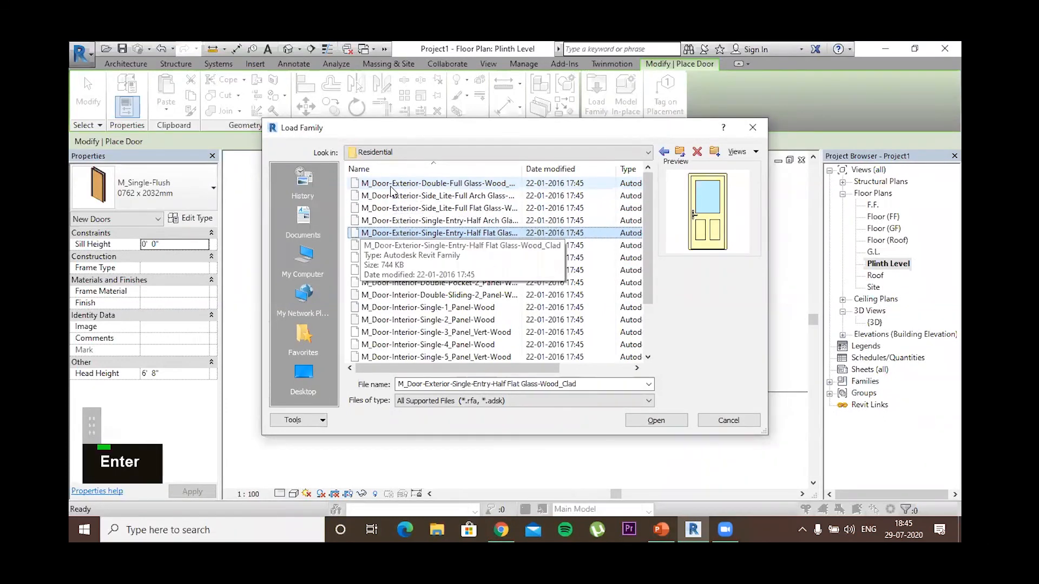
Review the family's available sizes and load the 850 x 2000mm type
scroll(501, 277, down, 2)
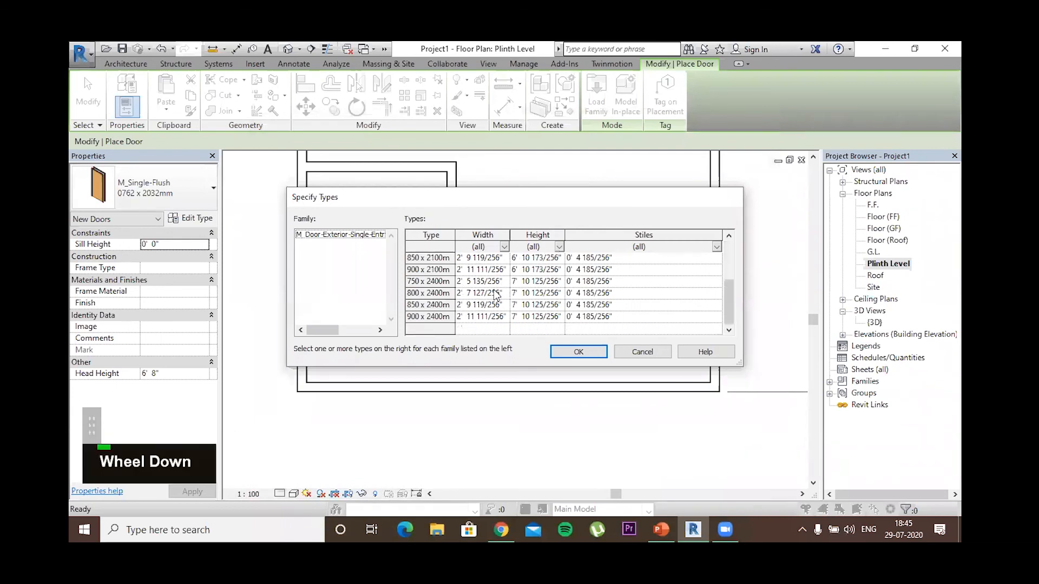
scroll(535, 294, up, 2)
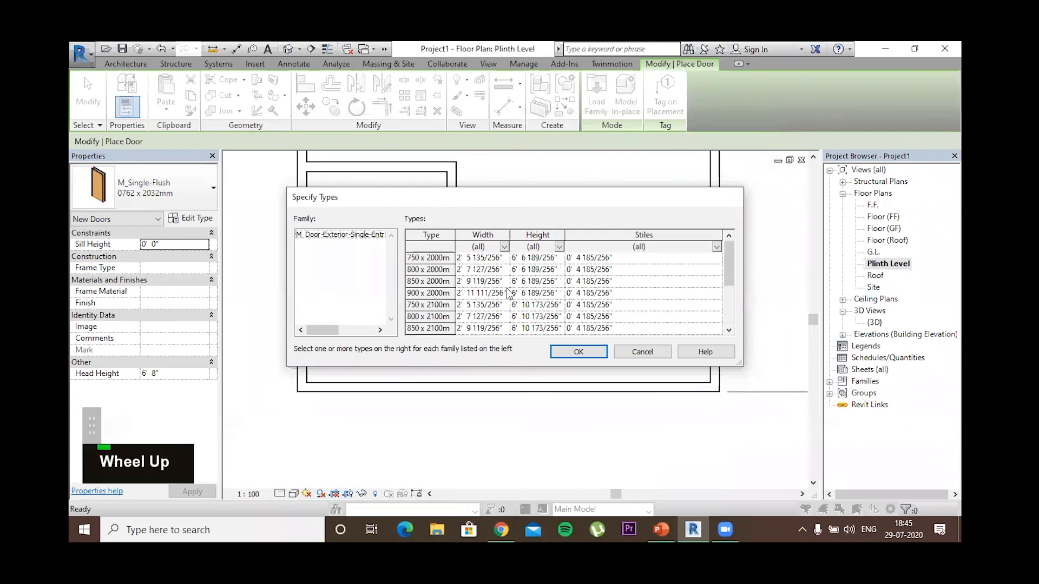
scroll(478, 289, down, 2)
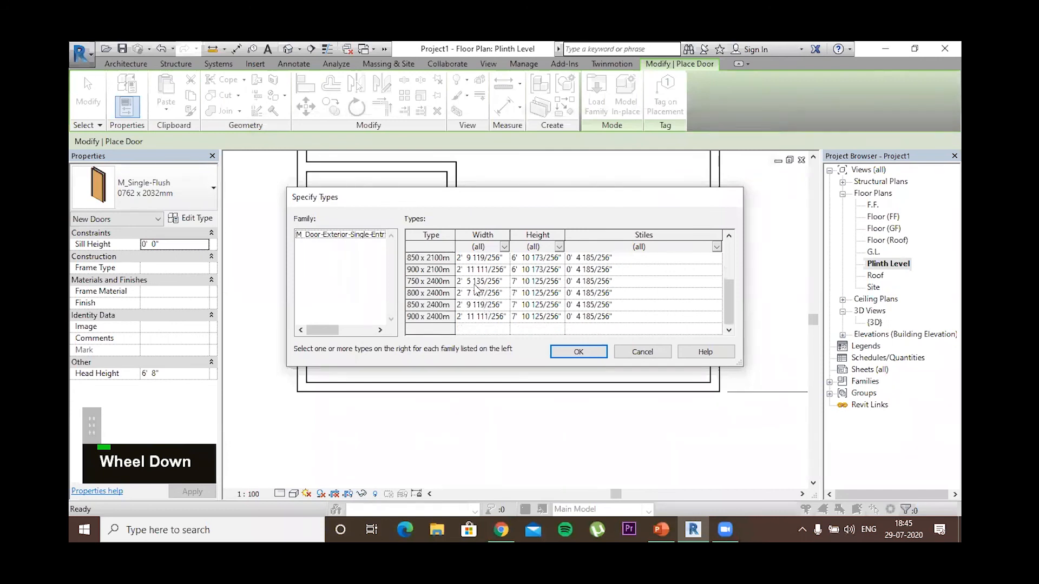
scroll(476, 289, up, 2)
click(484, 282)
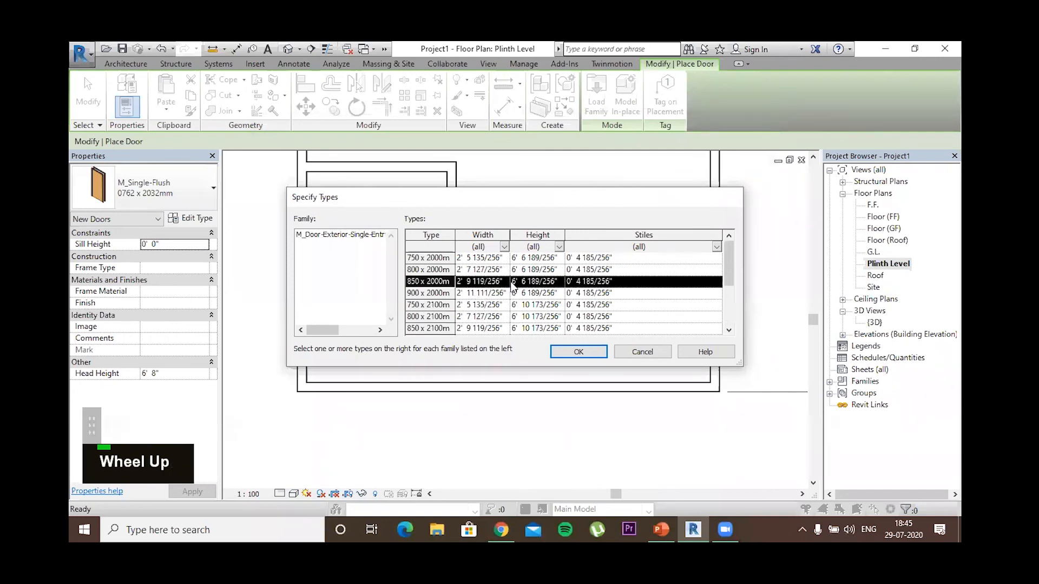
click(578, 351)
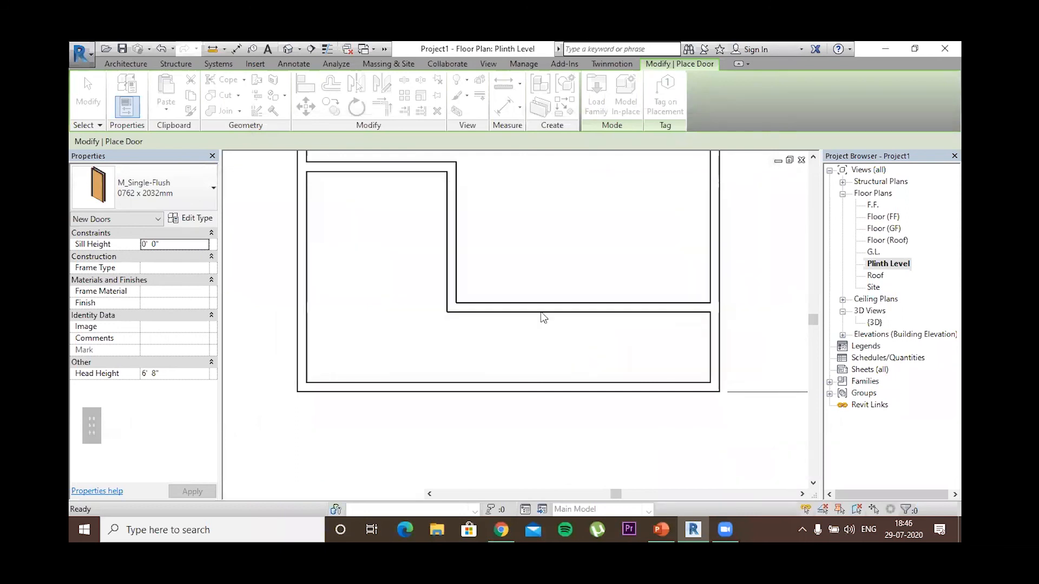
Preview the 850 x 2000mm door in the wall below the two upper rooms and flip its swing so it hinges toward the dividing wall
middle_click(530, 309)
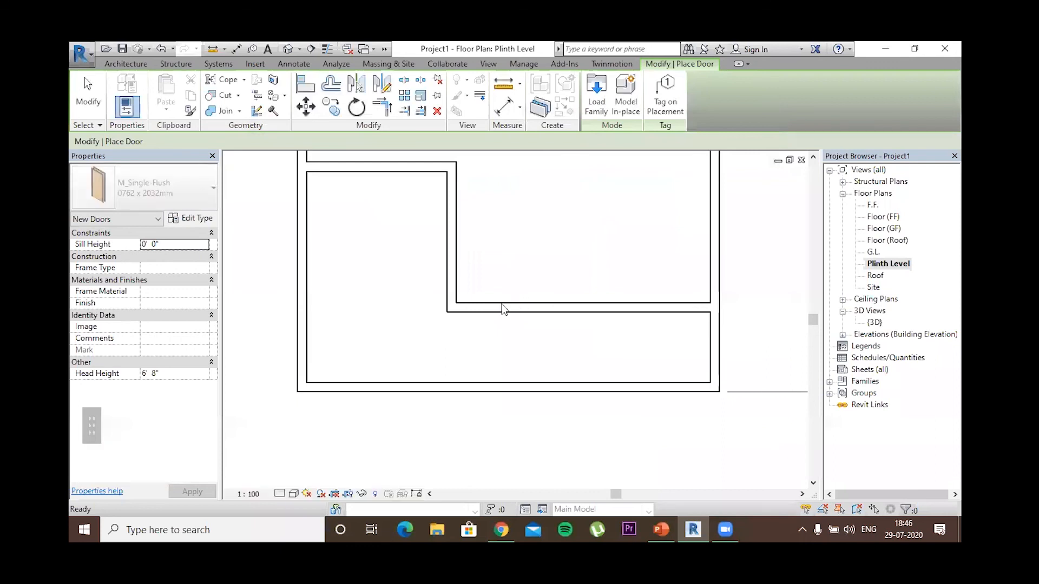
scroll(496, 262, up, 1)
middle_drag(510, 268, 547, 371)
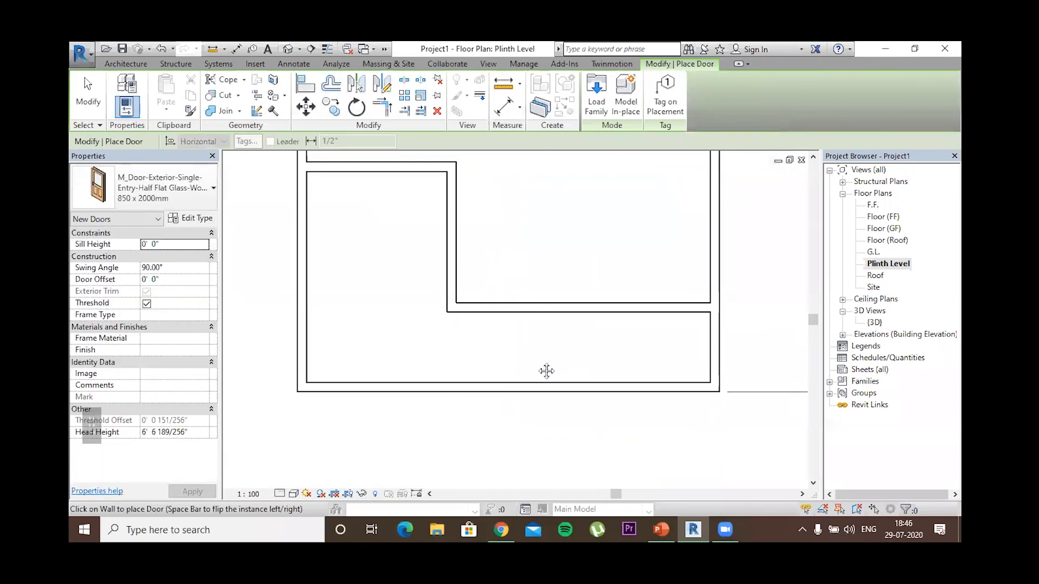
scroll(493, 310, down, 1)
middle_drag(493, 311, 512, 389)
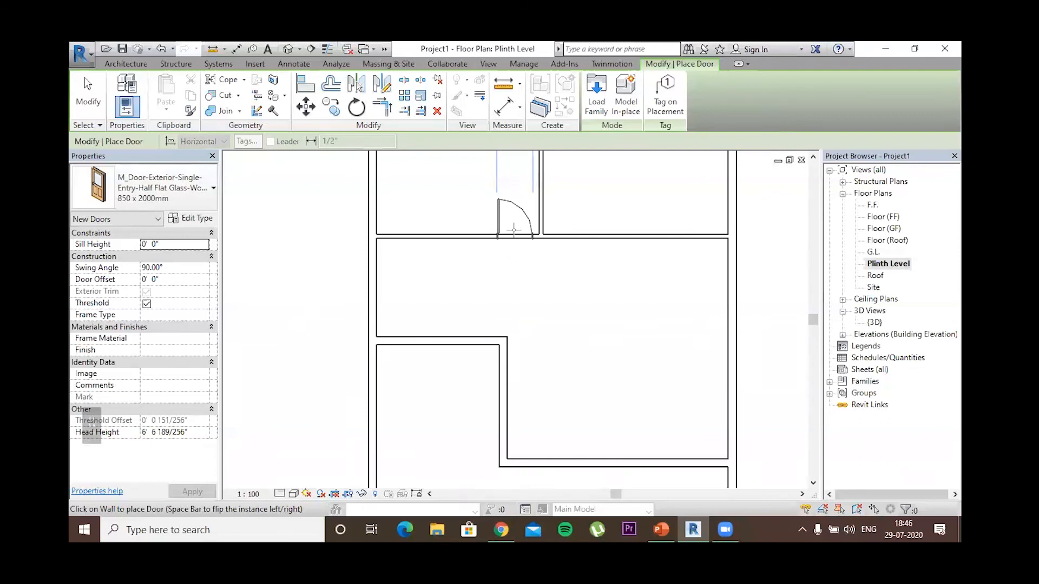
key(space)
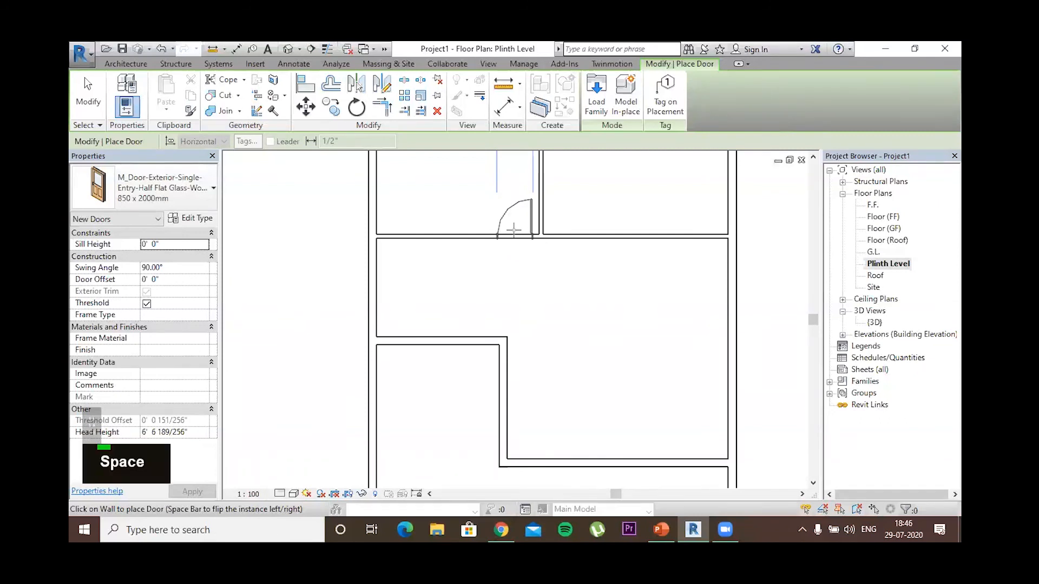
key(space)
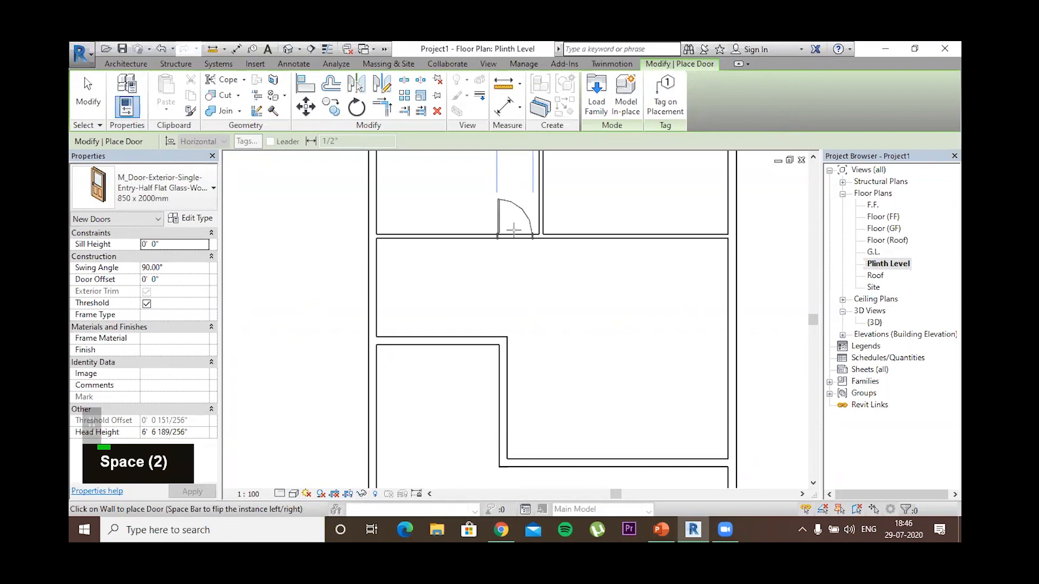
key(space)
key(space)
key(space)
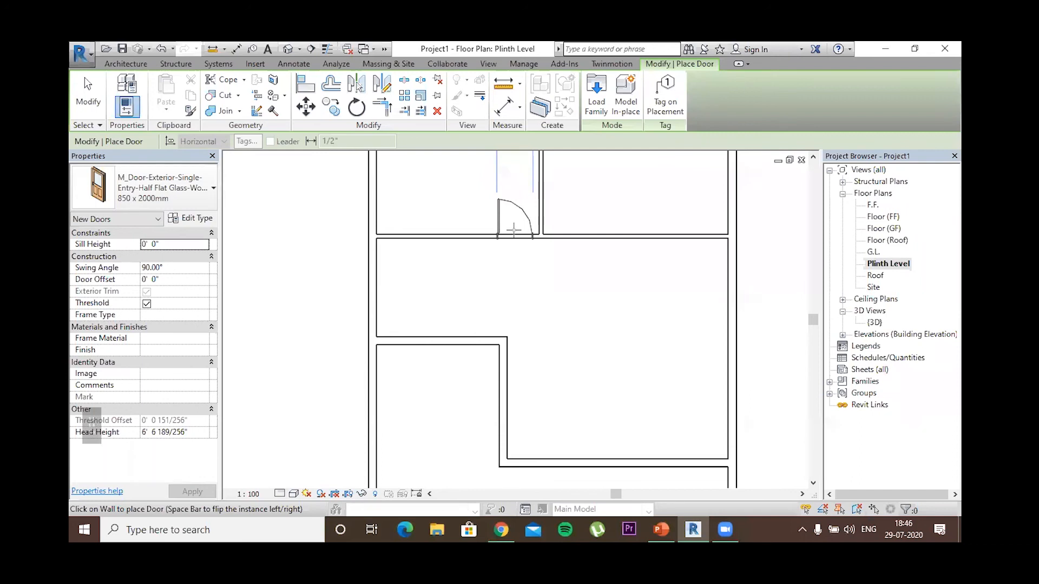
key(space)
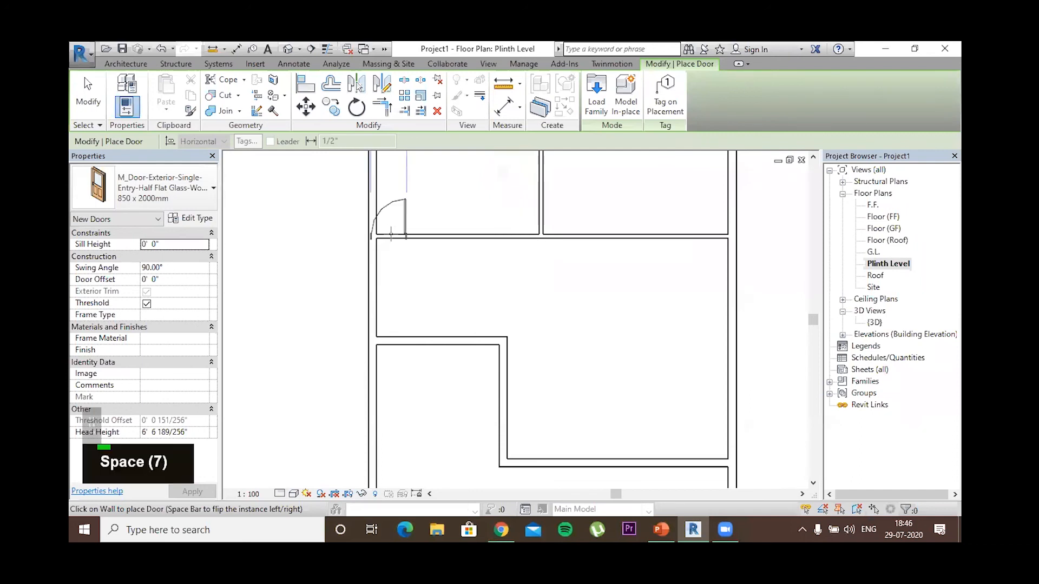
Place the door in the upper-left room's lower wall, about 2" from the dividing wall and opening into the room
scroll(534, 235, up, 2)
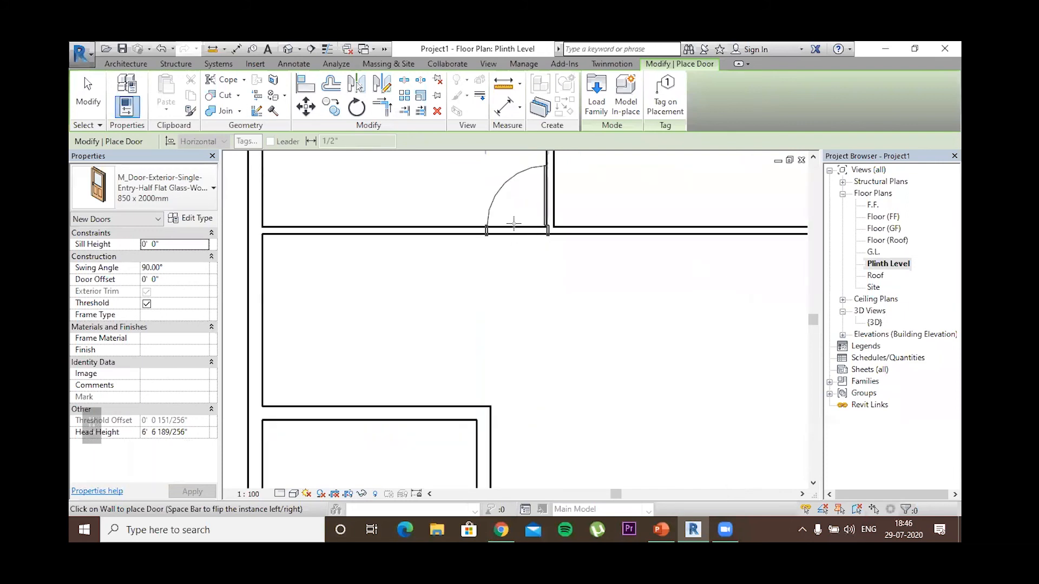
scroll(522, 238, up, 2)
middle_click(520, 263)
middle_drag(520, 263, 520, 292)
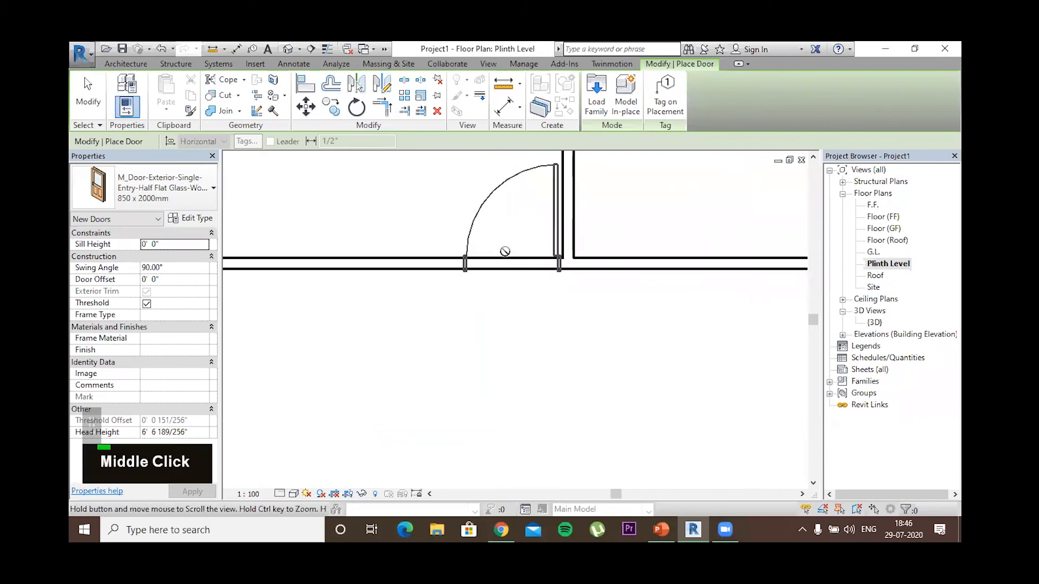
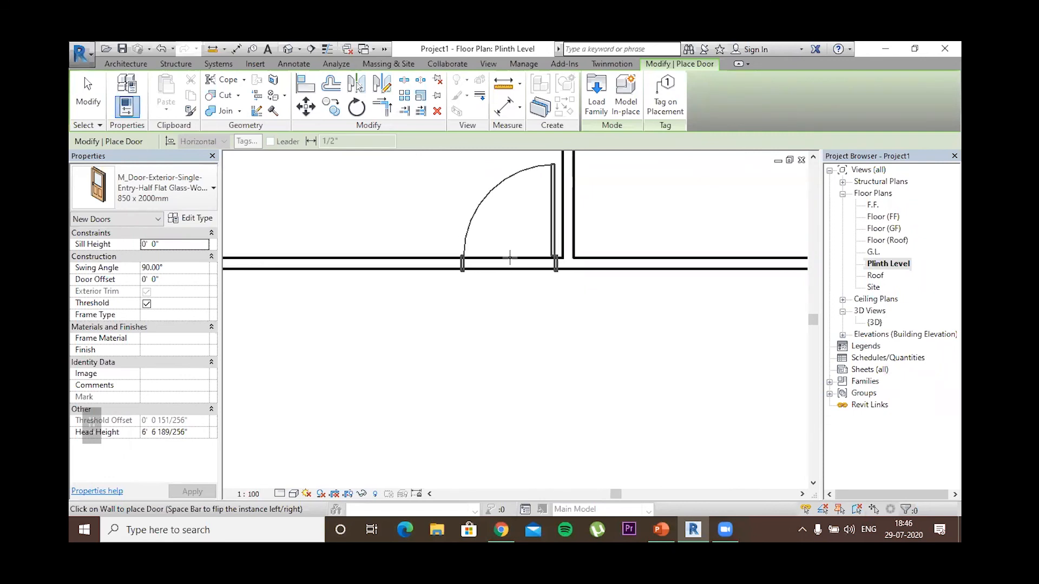
click(510, 258)
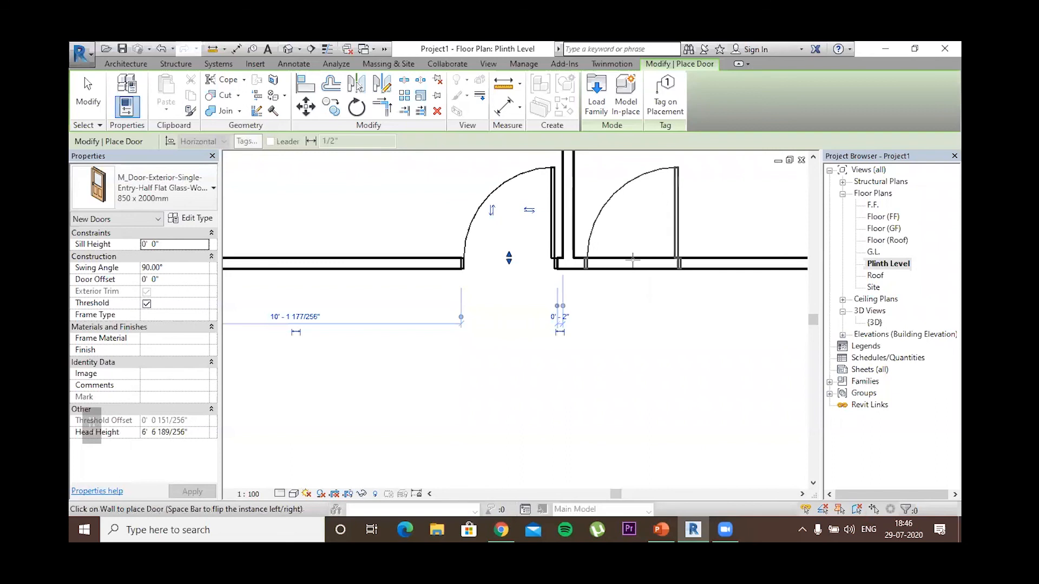
Place a mirrored 850 x 2000mm door in the upper-right room's lower wall, about 2" from the dividing wall
key(v)
key(g)
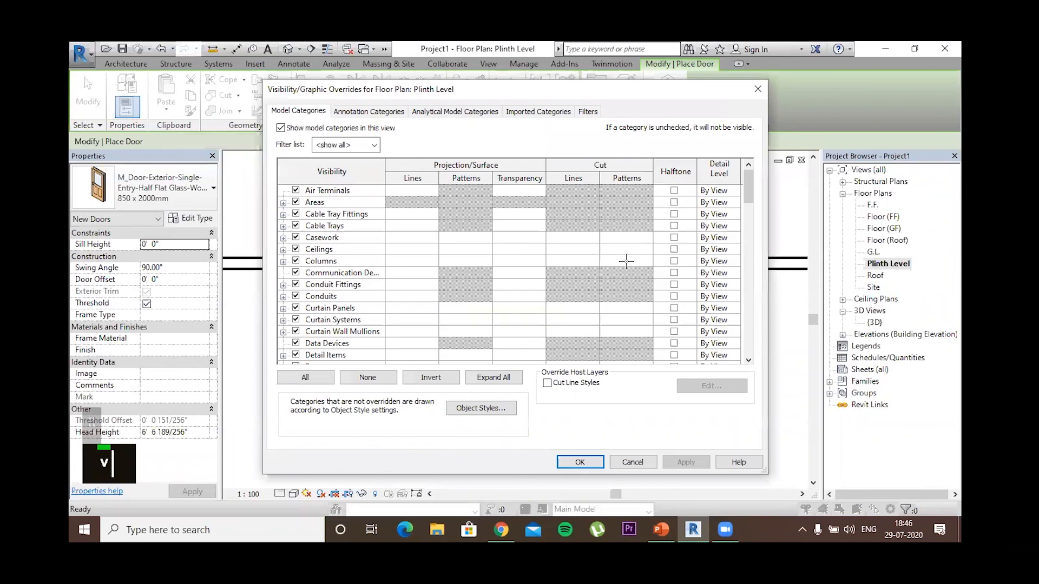
key(Escape)
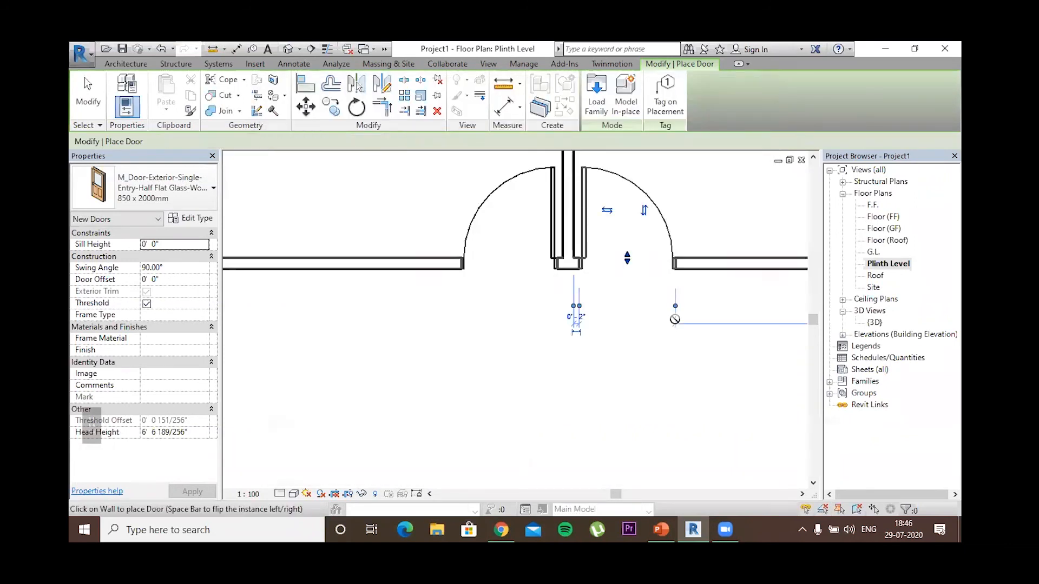
scroll(674, 319, down, 2)
key(Escape)
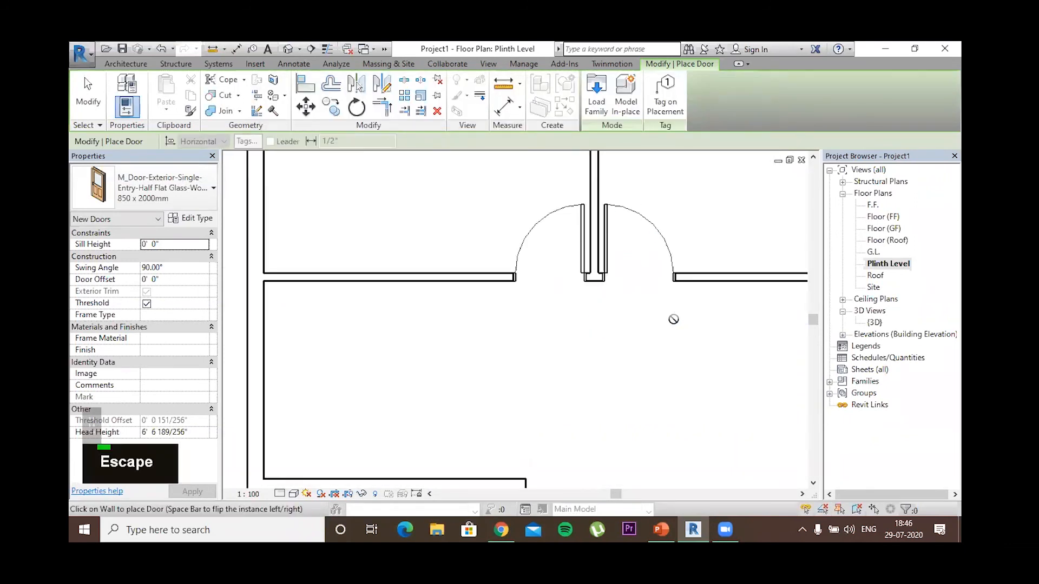
Check which door families and sizes are already loaded in the project
middle_drag(674, 319, 626, 383)
scroll(626, 379, down, 2)
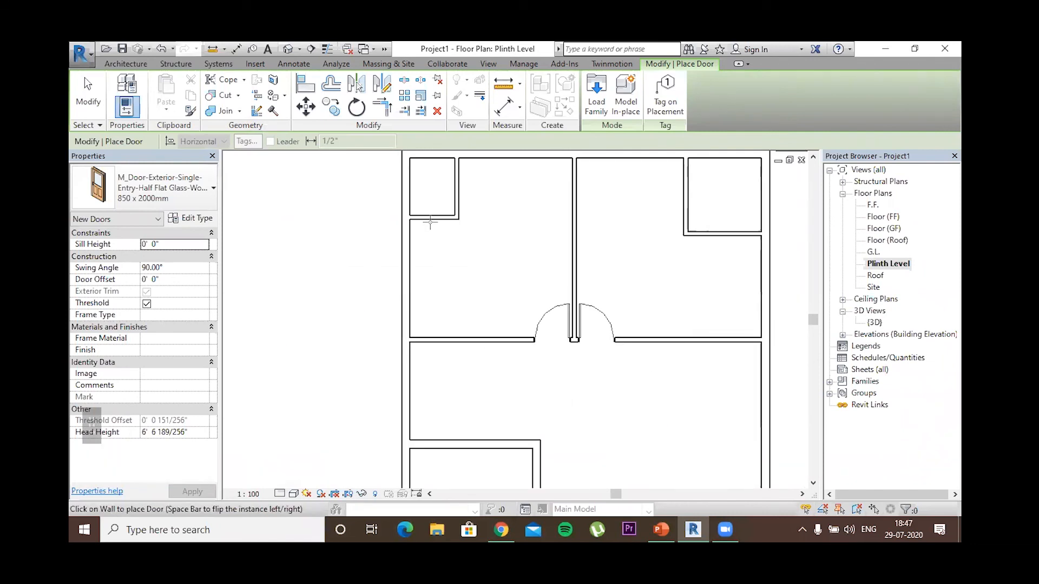
scroll(476, 364, up, 1)
middle_drag(476, 364, 466, 234)
scroll(470, 364, down, 2)
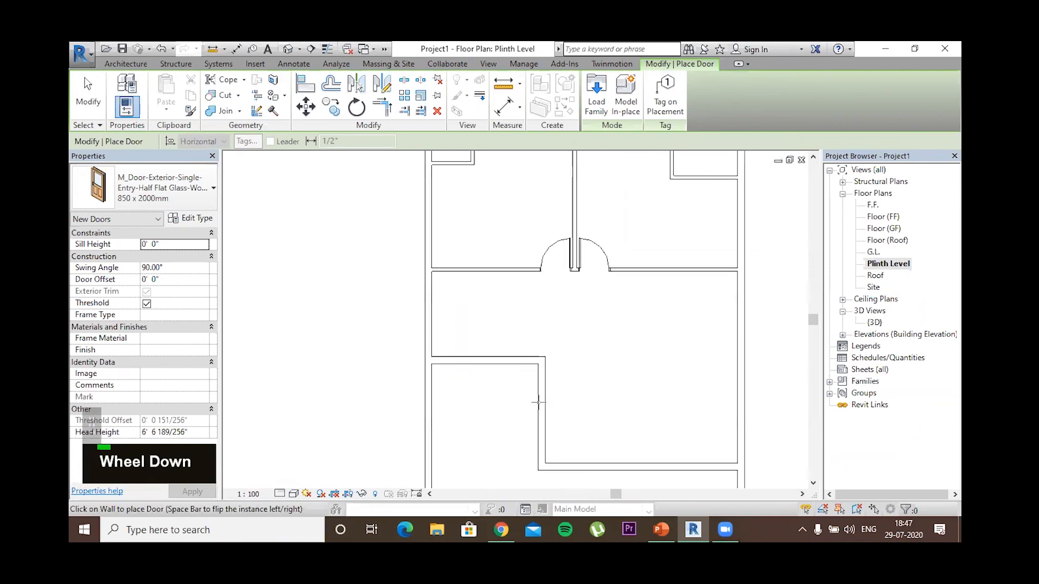
click(168, 195)
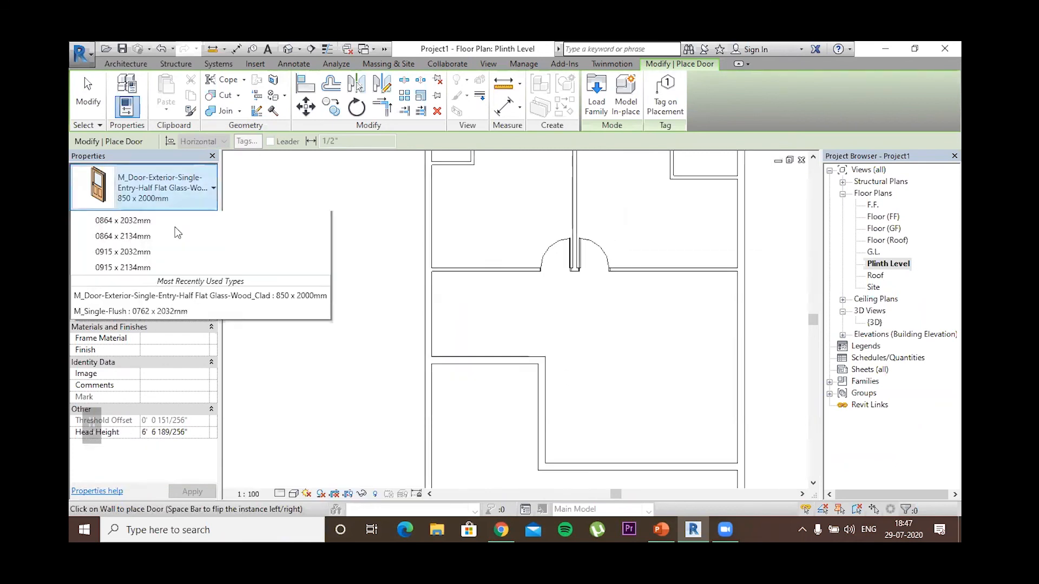
scroll(174, 226, up, 3)
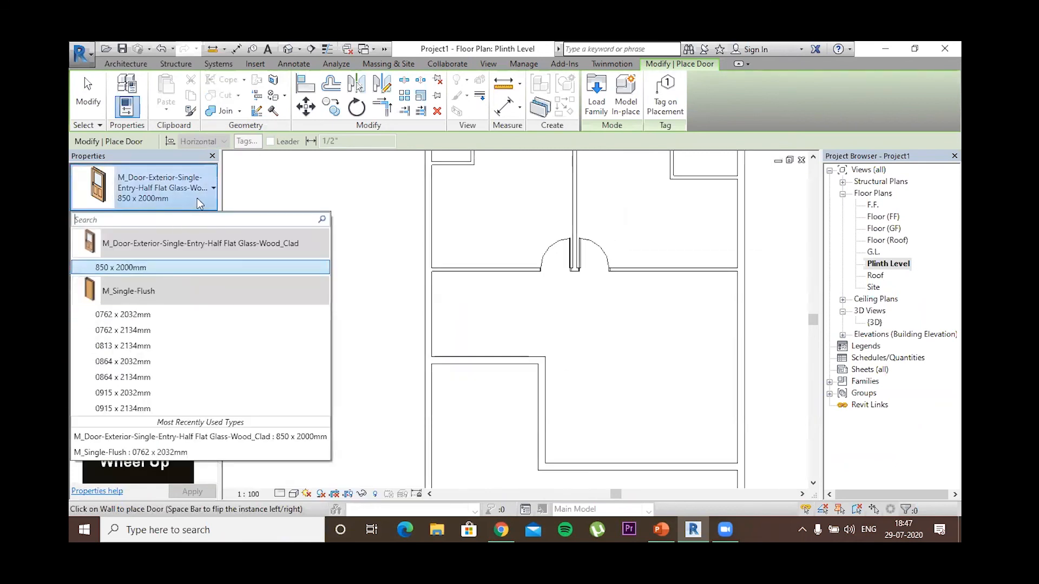
double_click(204, 192)
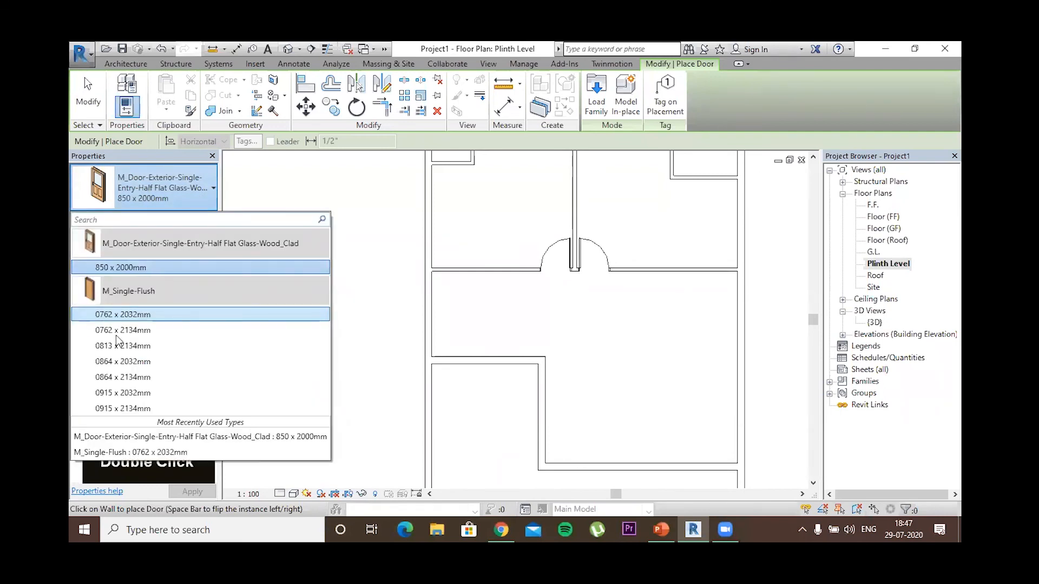
Browse the Residential door families again and open M_Door-Interior-Single-5_Panel_Vert-Wood for loading
click(601, 110)
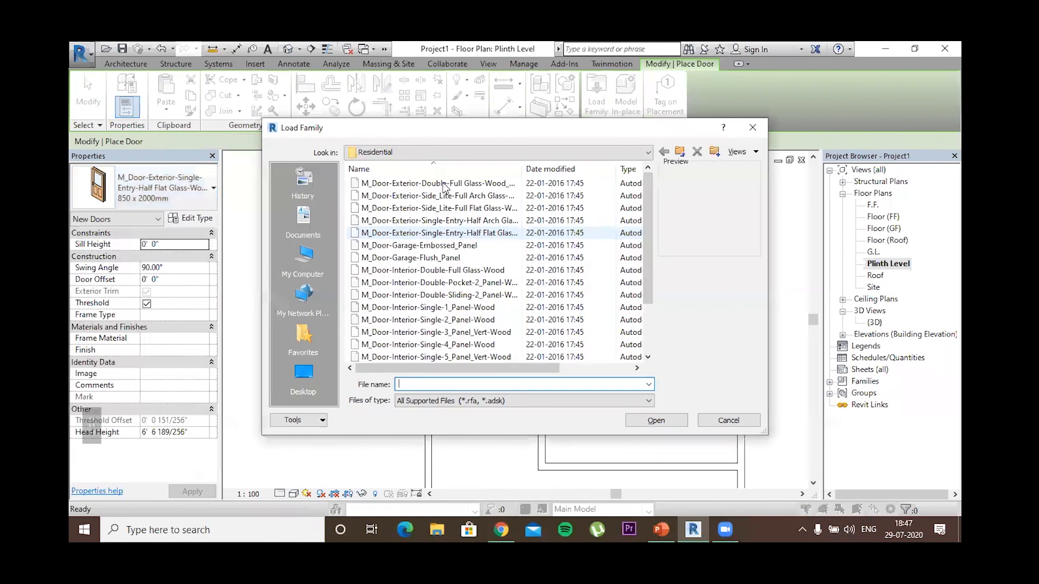
key(Down)
key(Down)
key(Down)
key(Down)
key(Down)
key(Down)
key(Down)
key(Down)
key(Down)
key(Down)
key(Down)
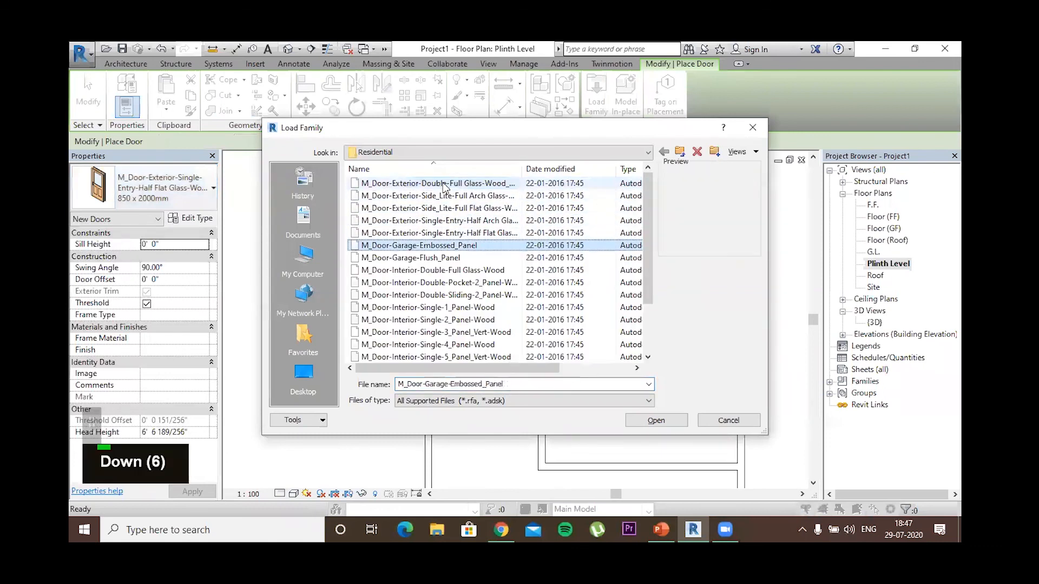
key(Down)
key(Down)
key(Down)
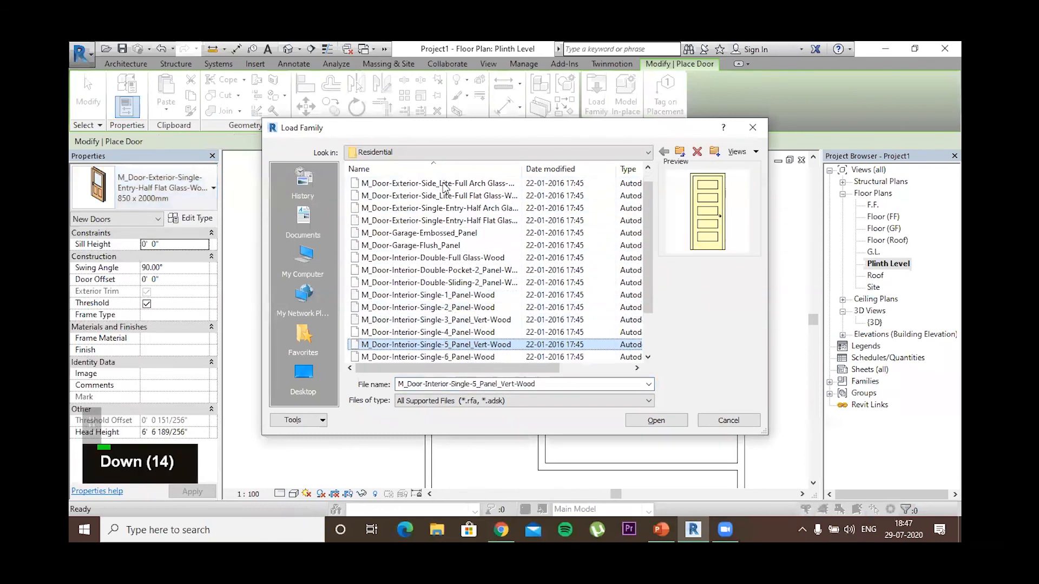
key(Up)
key(Down)
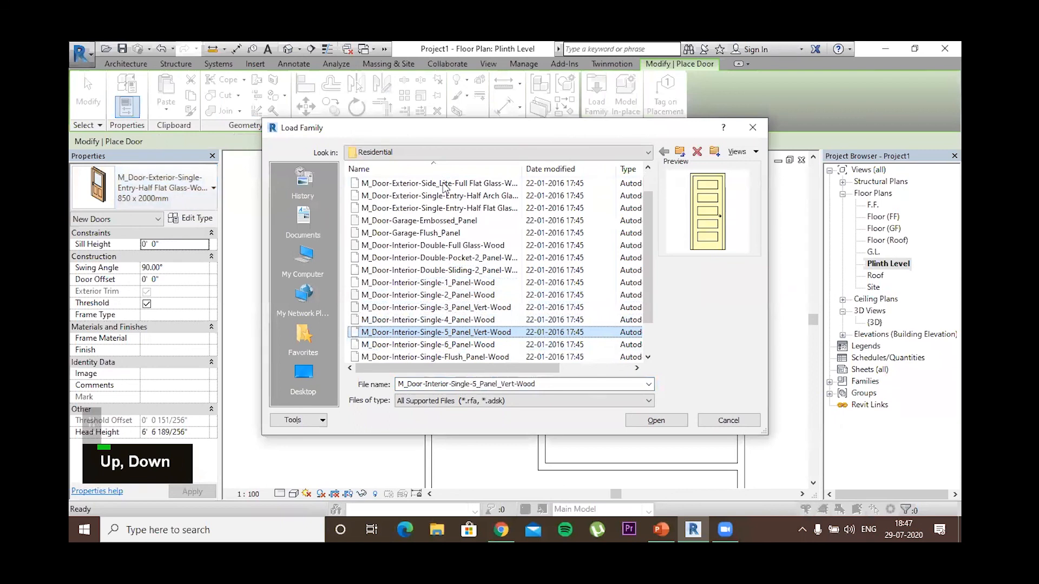
key(Return)
Load the 450 x 2000mm type of the five-panel interior door
scroll(472, 295, up, 1)
click(473, 295)
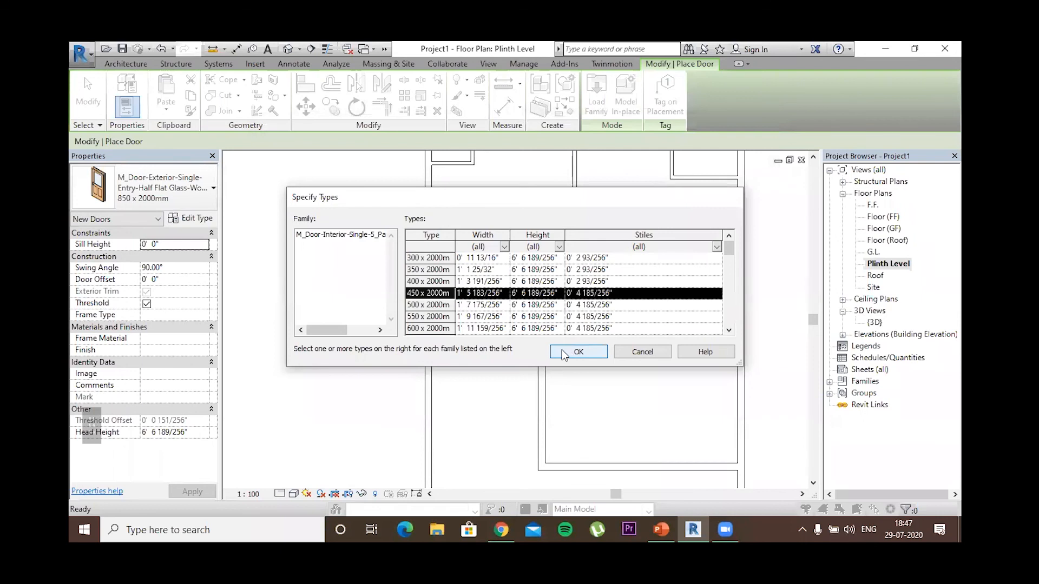
click(564, 352)
middle_click(492, 264)
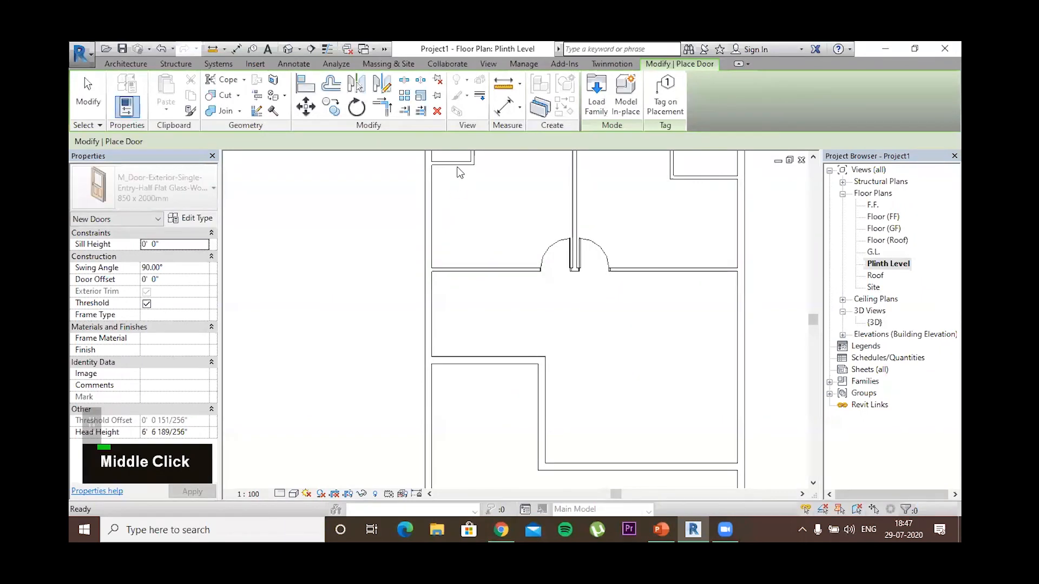
Place the 450 x 2000mm five-panel door in the right wall of the upper-left small room, near the outer wall and swinging inward
scroll(469, 169, up, 1)
middle_drag(470, 170, 476, 251)
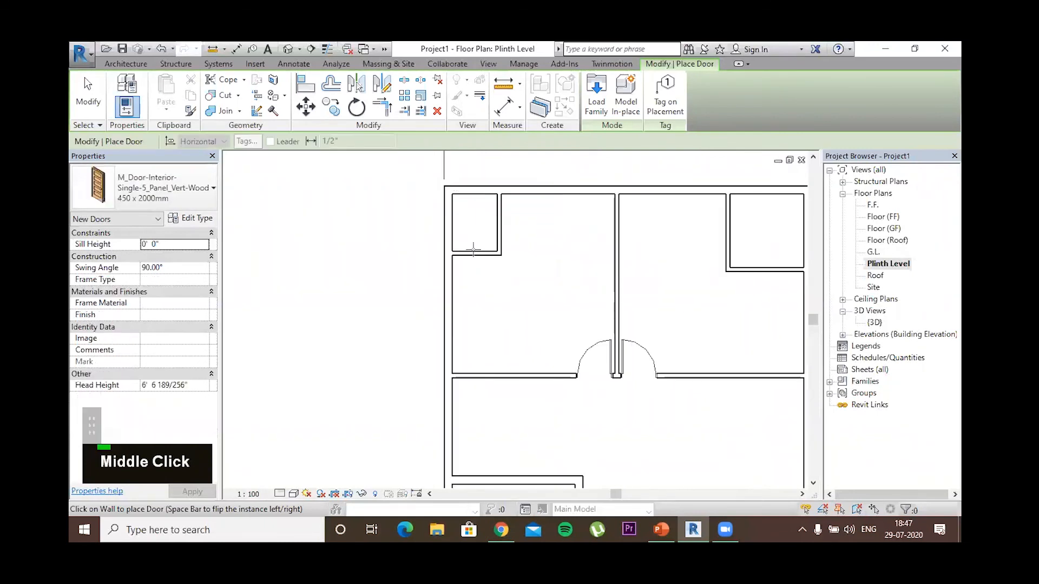
scroll(491, 209, up, 3)
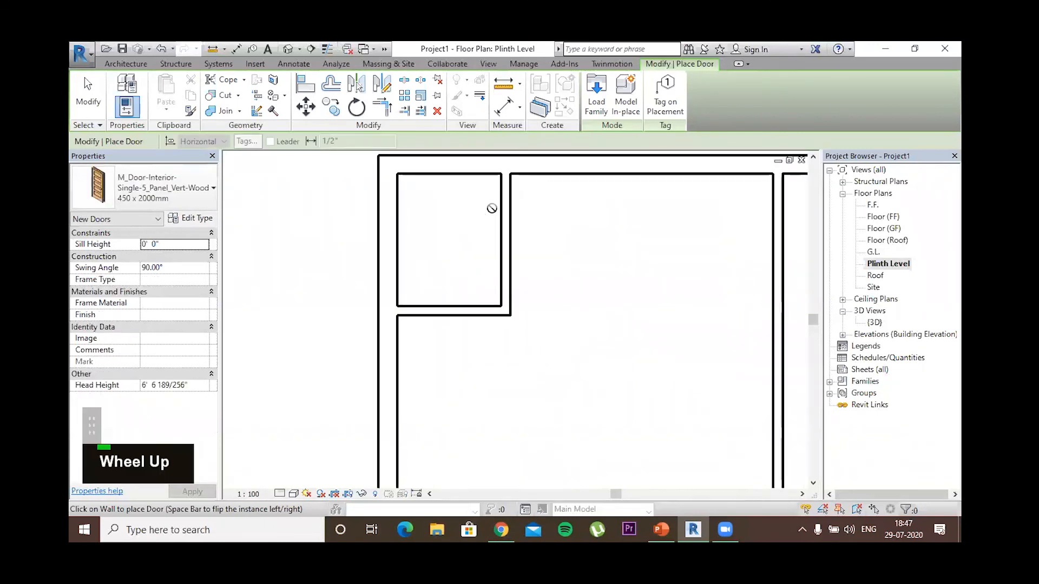
scroll(492, 208, up, 2)
middle_drag(505, 189, 505, 269)
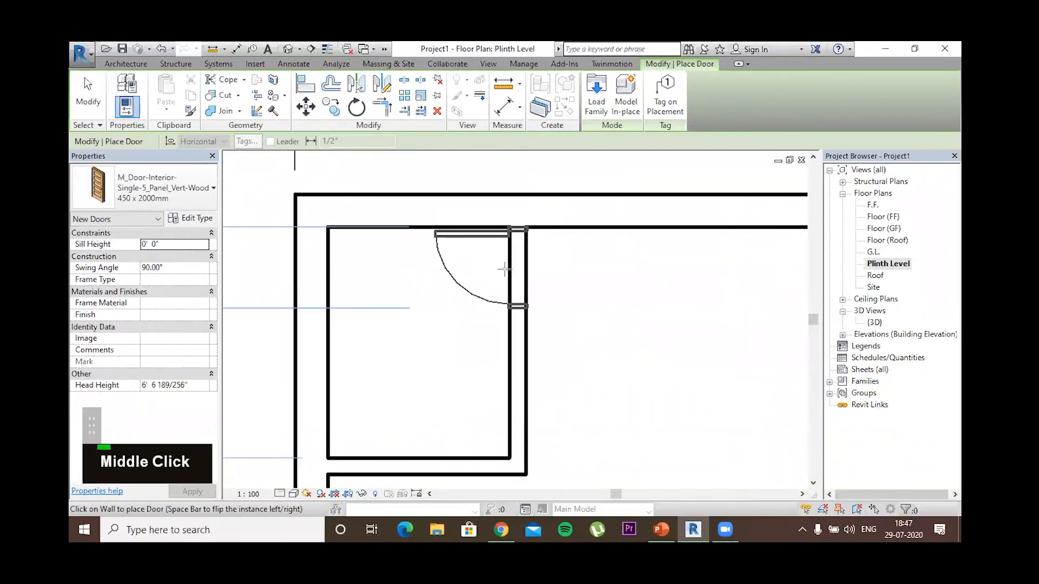
click(522, 274)
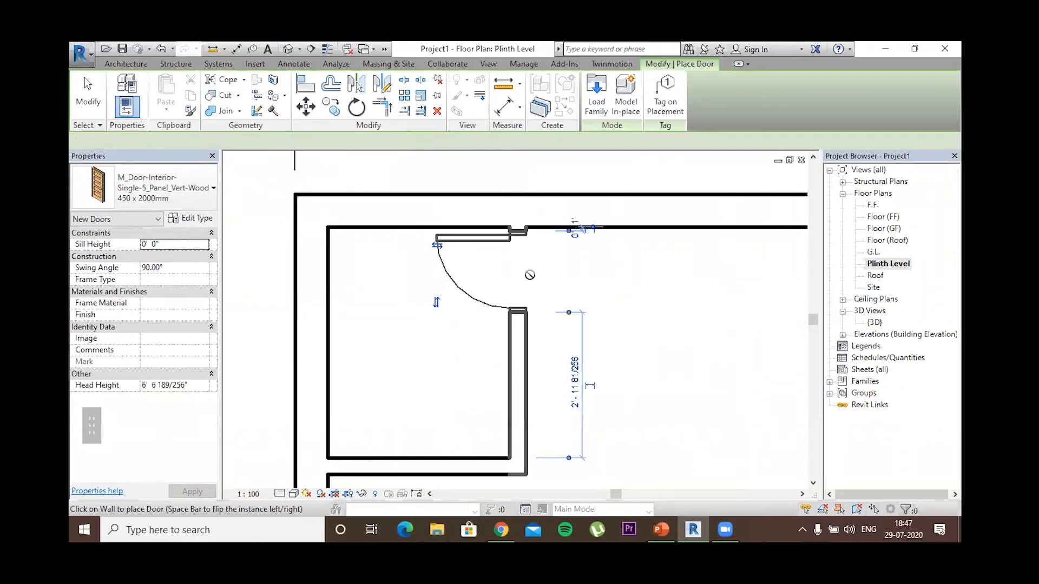
key(Escape)
key(Escape)
key(Escape)
scroll(592, 336, down, 2)
middle_click(541, 284)
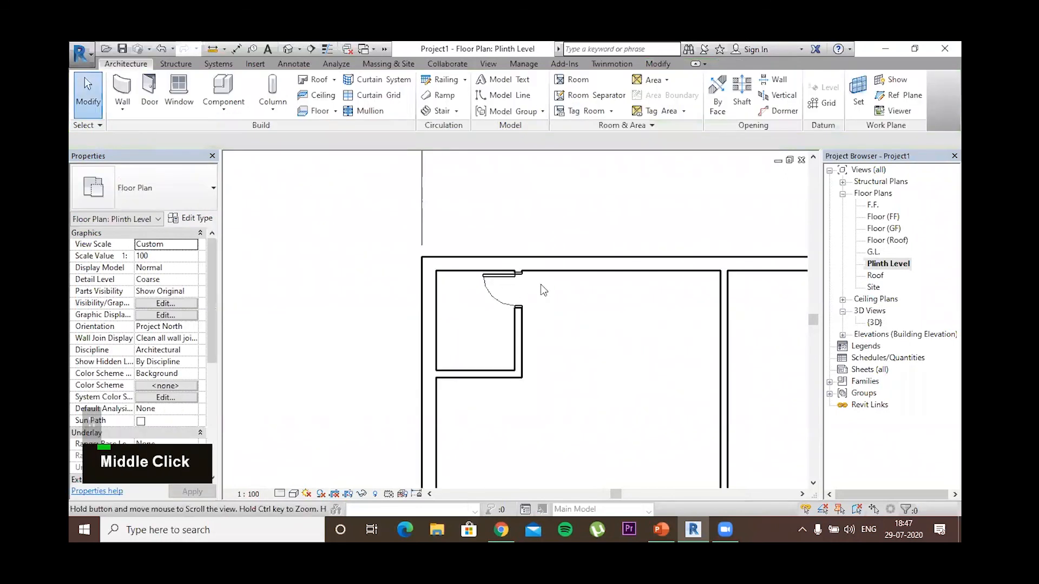
Place a flipped 450 x 2000mm five-panel door in the left wall of the upper-right small room, hinged beside the outer wall and swinging inward
scroll(540, 285, down, 2)
click(149, 95)
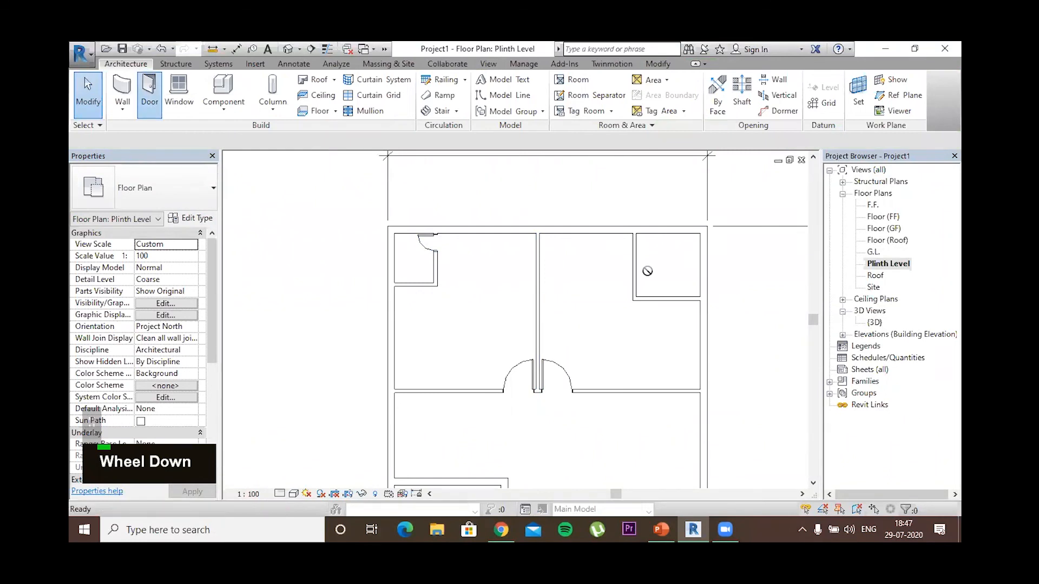
scroll(628, 246, up, 5)
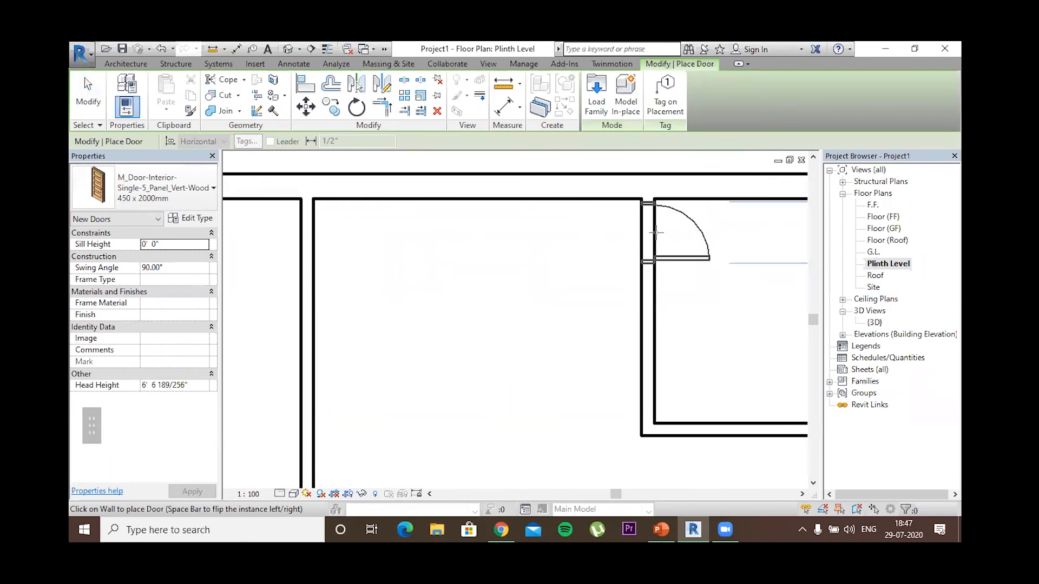
key(space)
click(655, 233)
key(Escape)
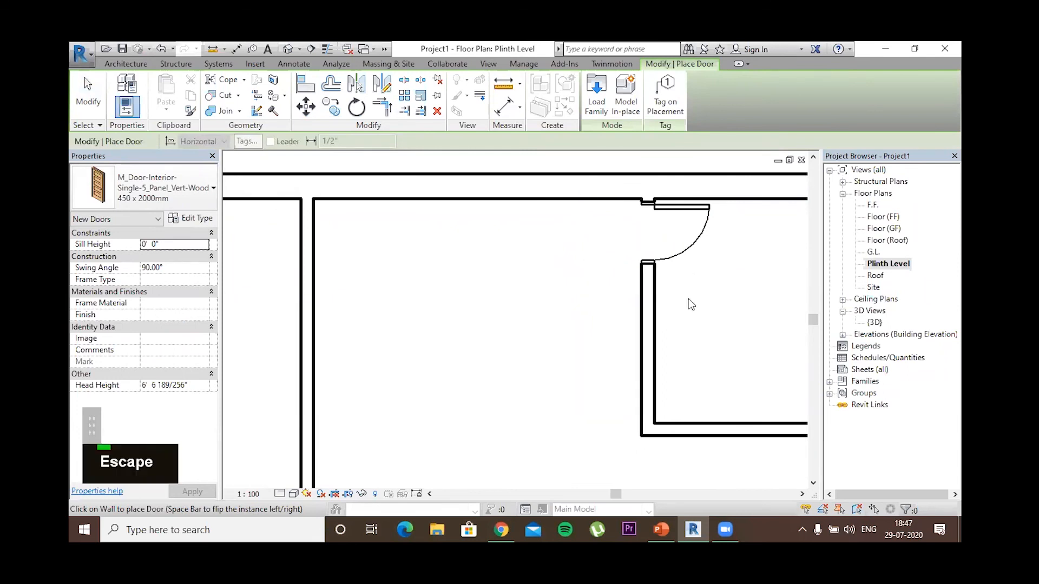
key(Escape)
Open the {3D} view, change its visual style to show filled, coloured surfaces, and inspect the placed doors from above
scroll(688, 299, down, 4)
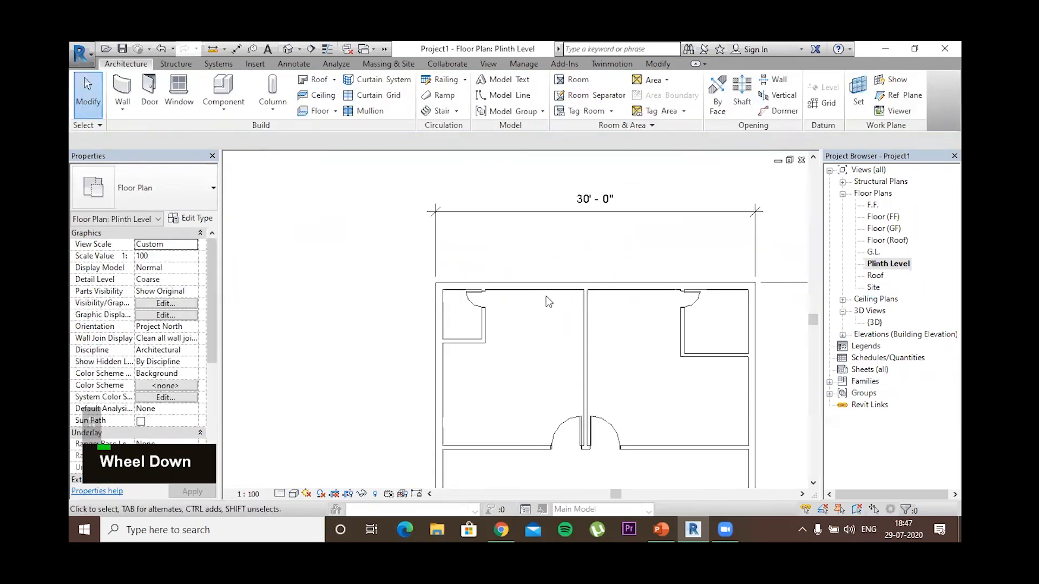
scroll(547, 296, down, 1)
scroll(536, 287, down, 1)
middle_drag(535, 287, 466, 230)
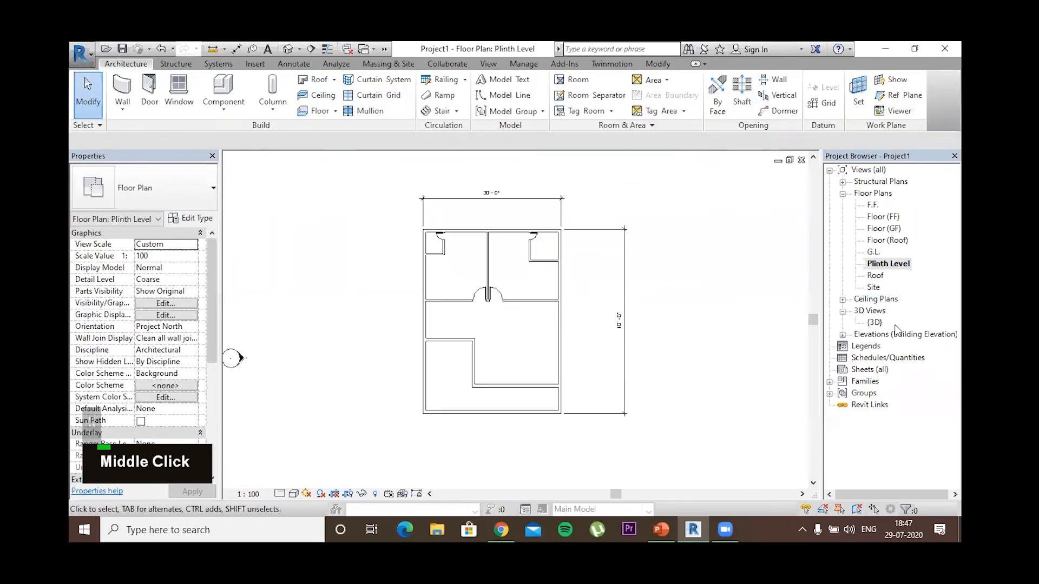
double_click(875, 323)
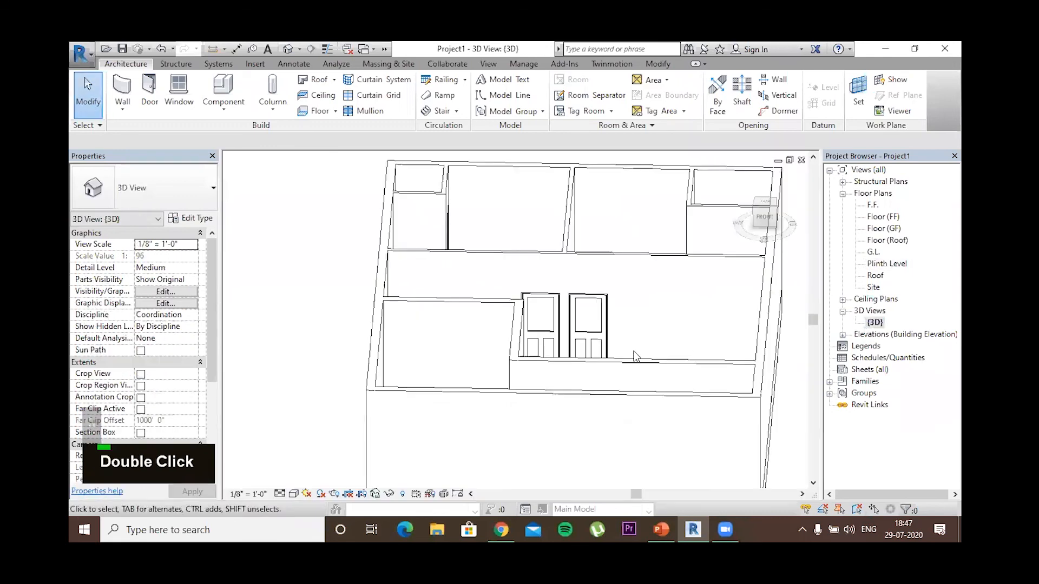
scroll(665, 346, down, 1)
shift+middle_drag(681, 383, 440, 464)
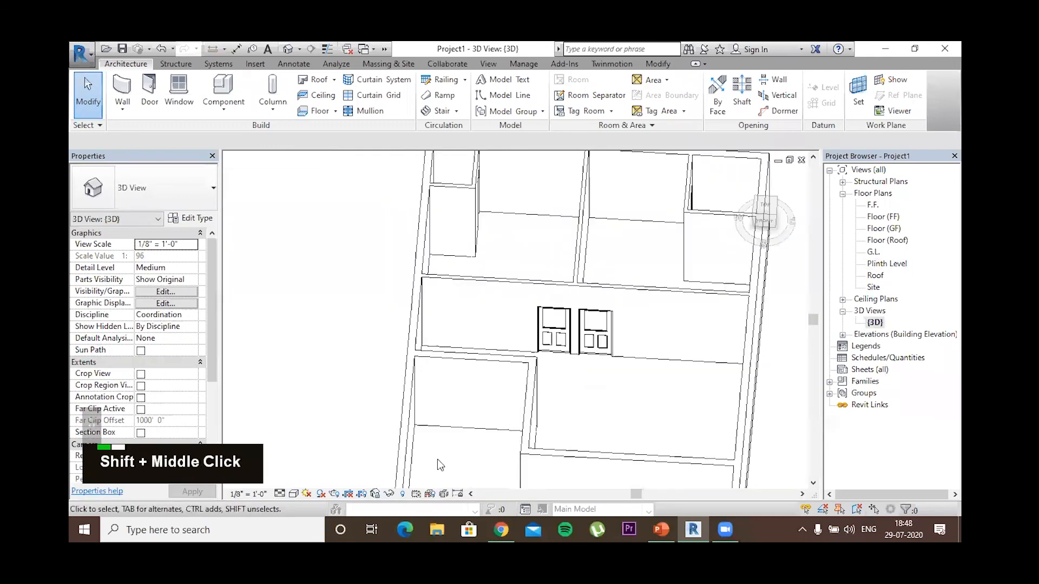
click(294, 494)
click(316, 466)
scroll(598, 385, down, 1)
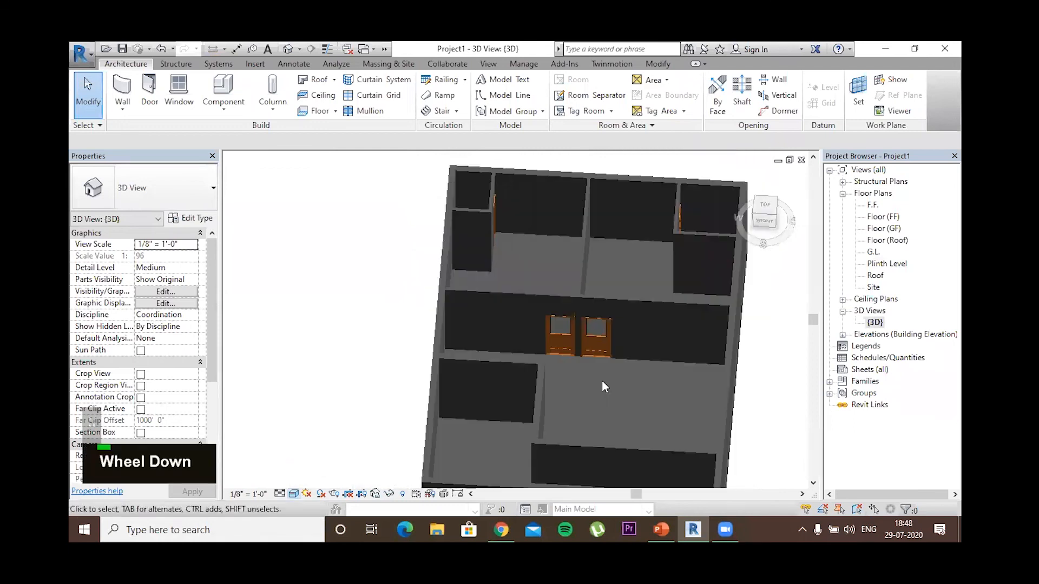
shift+middle_drag(534, 395, 562, 414)
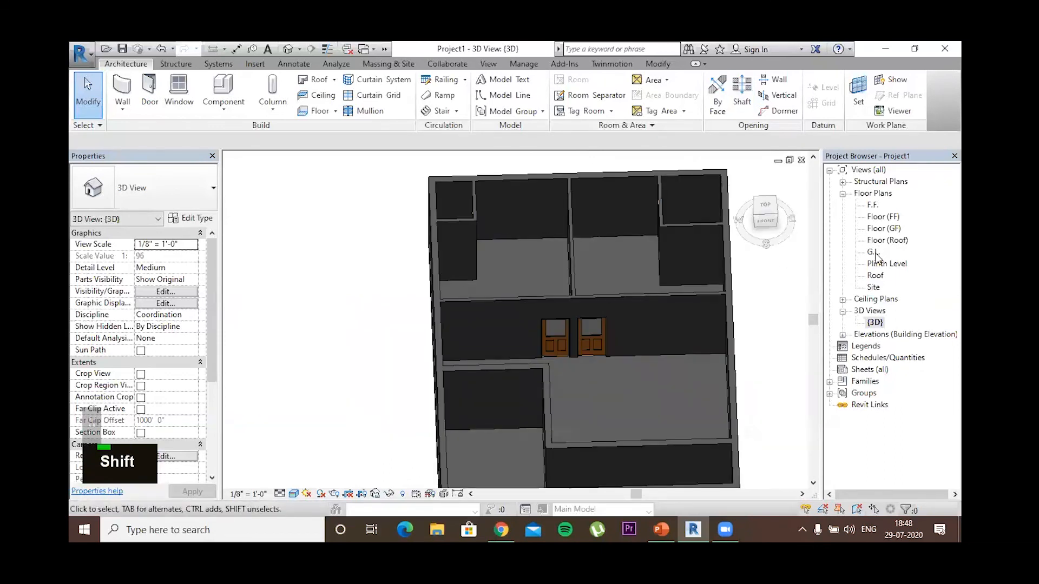